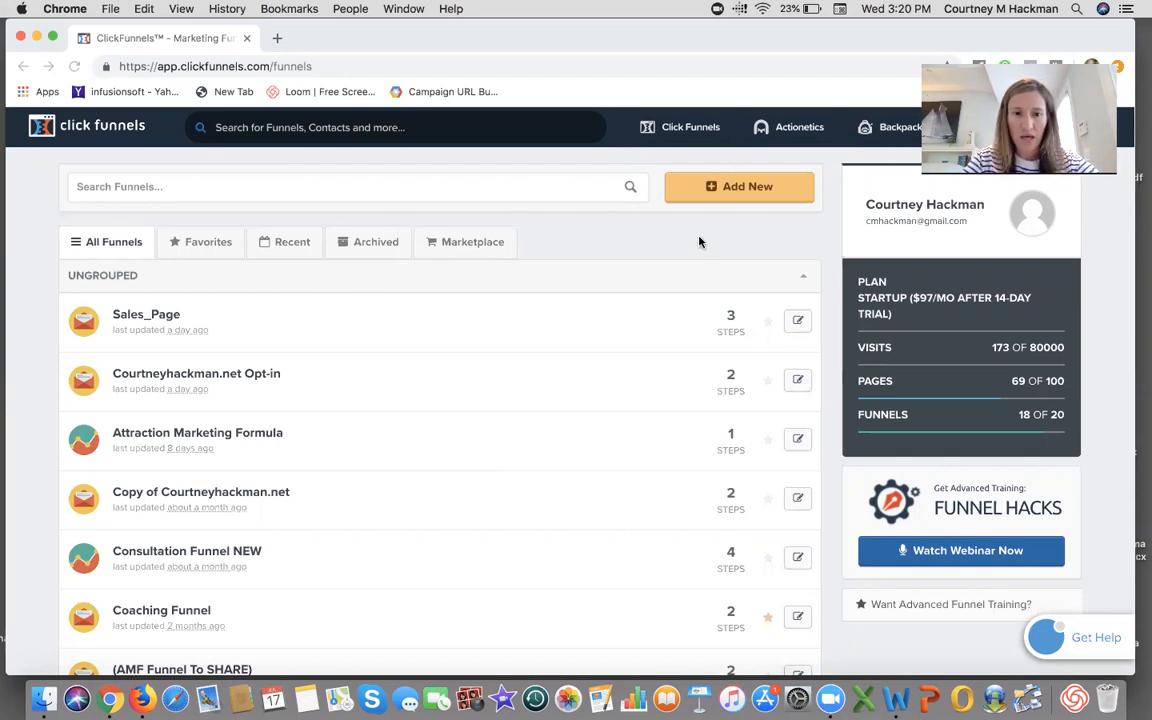
- Create a new Collect Emails funnel with the classic funnel builder, named Network_Marketing
left_click(742, 189)
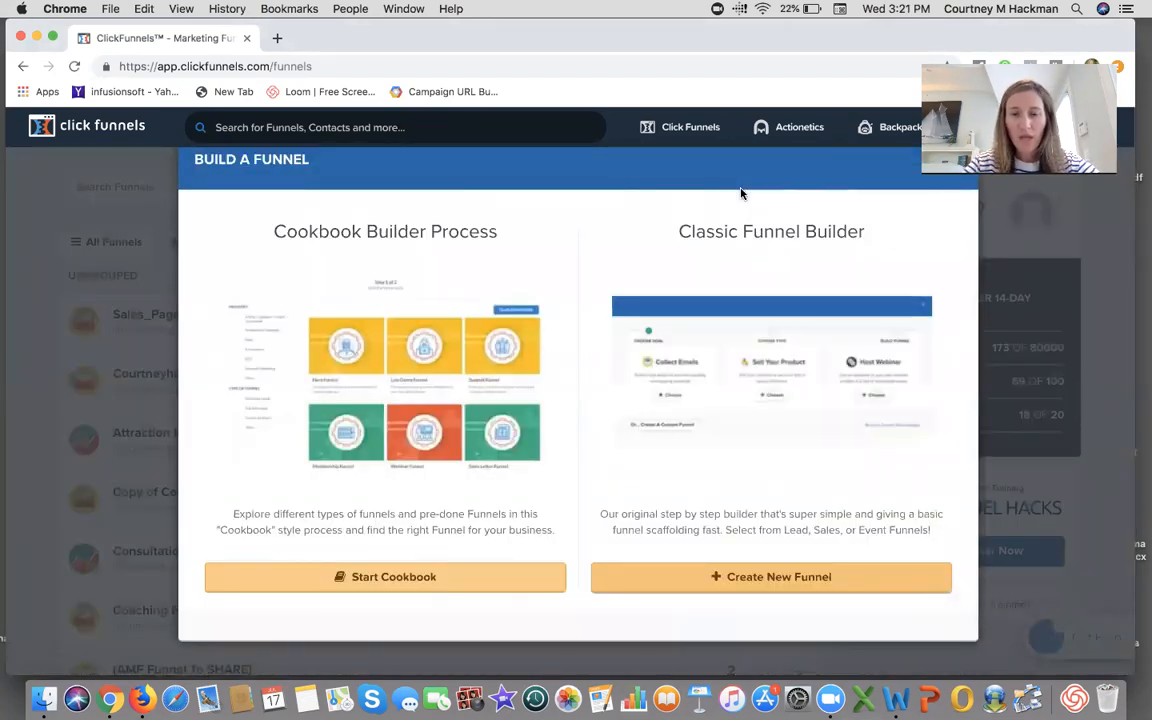
left_click(811, 578)
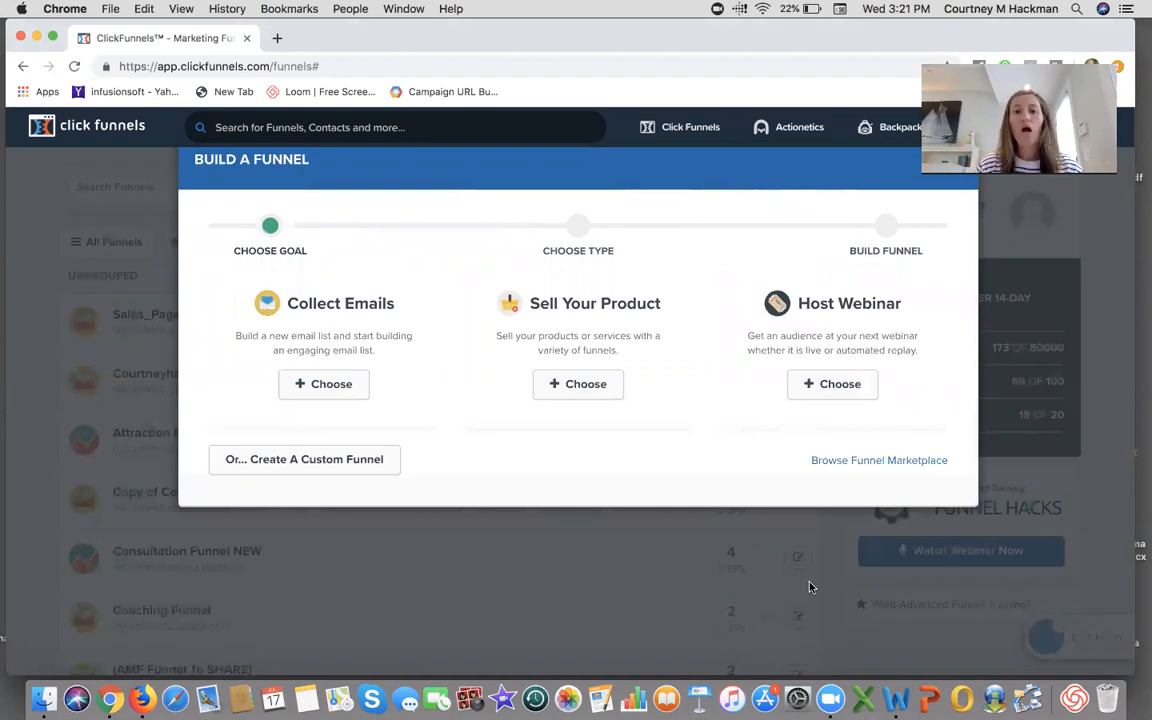
left_click(345, 391)
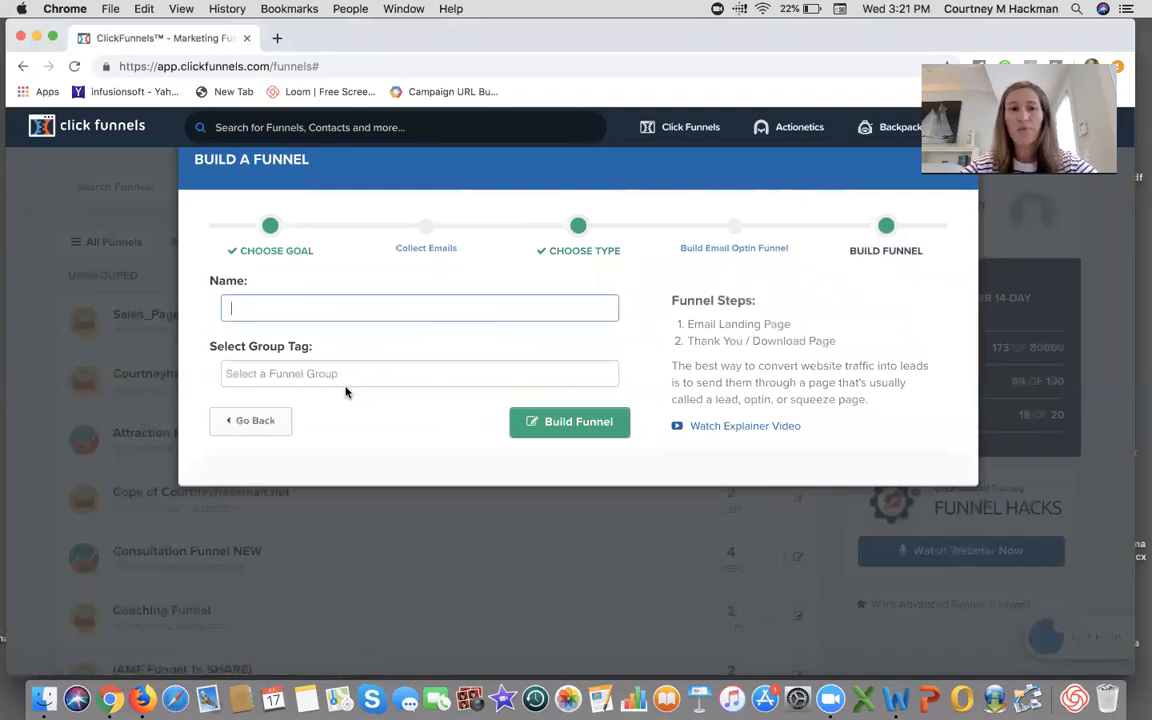
type("Network_Marketing")
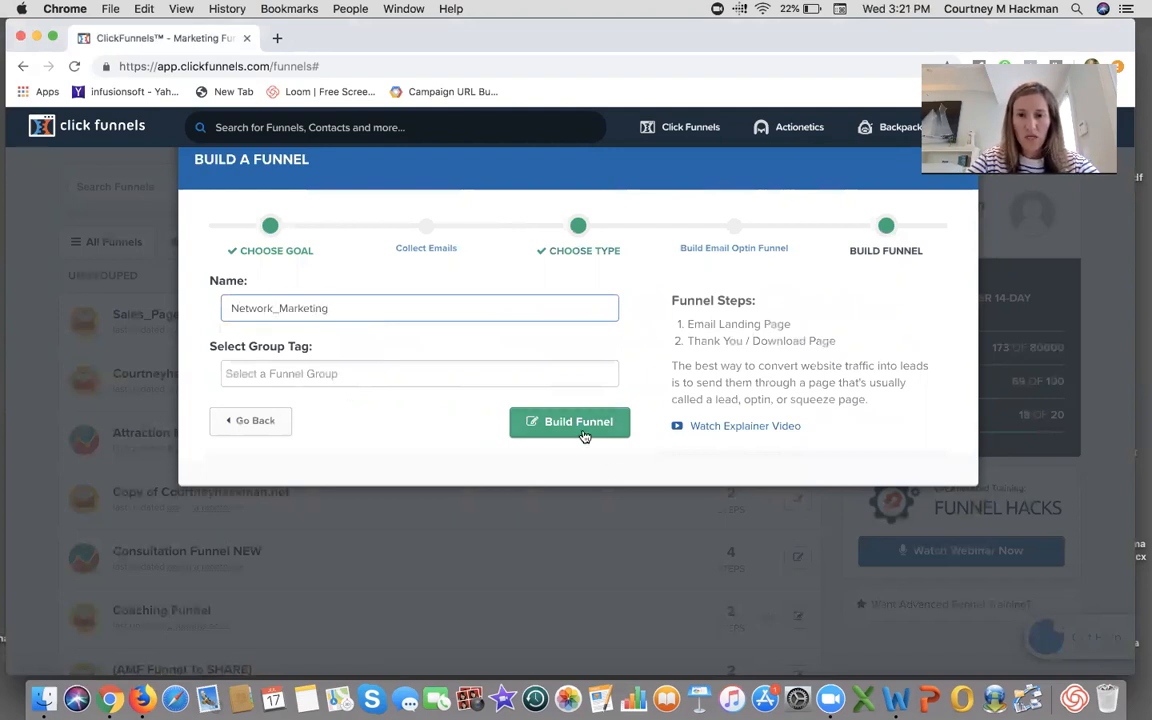
left_click(586, 437)
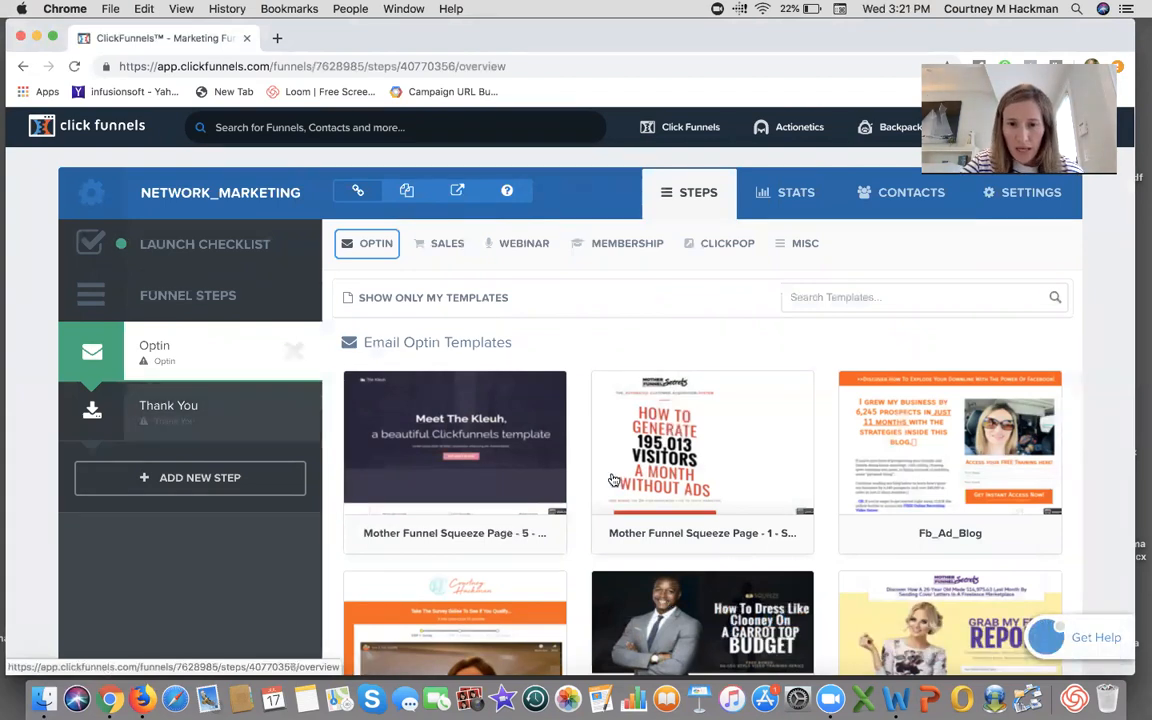
- Select the Fb_Ad_Blog email optin template for the Optin step
scroll(680, 510, "down", 3)
scroll(685, 513, "up", 1)
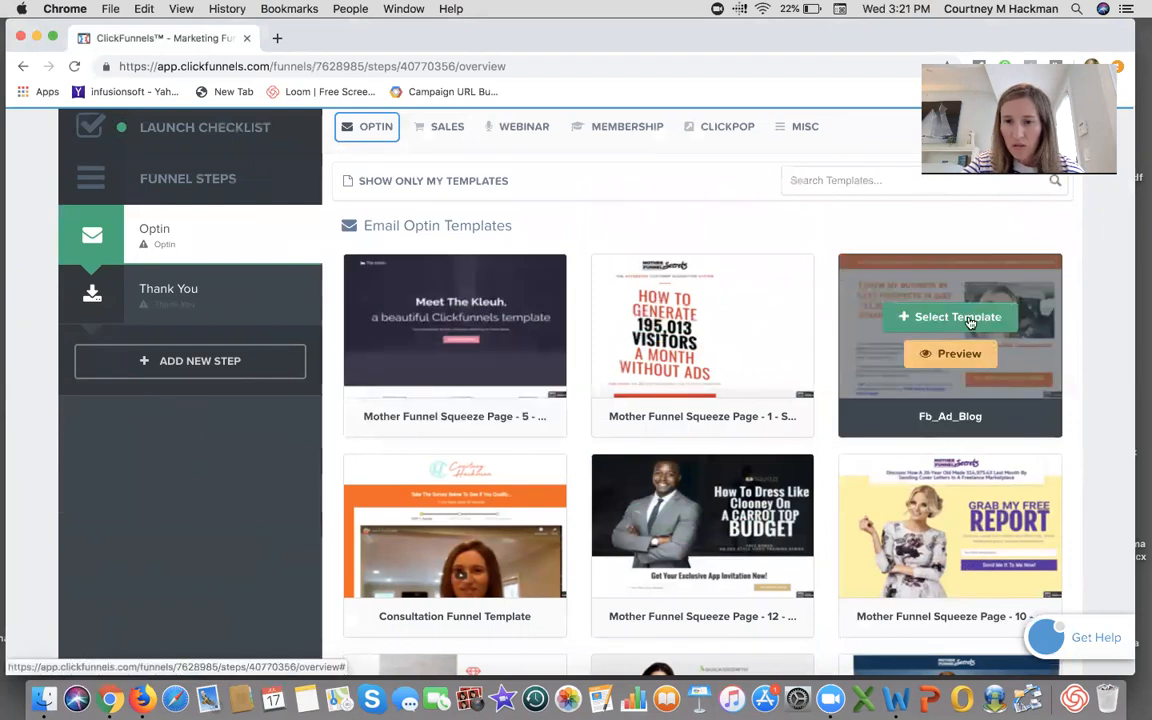
left_click(957, 317)
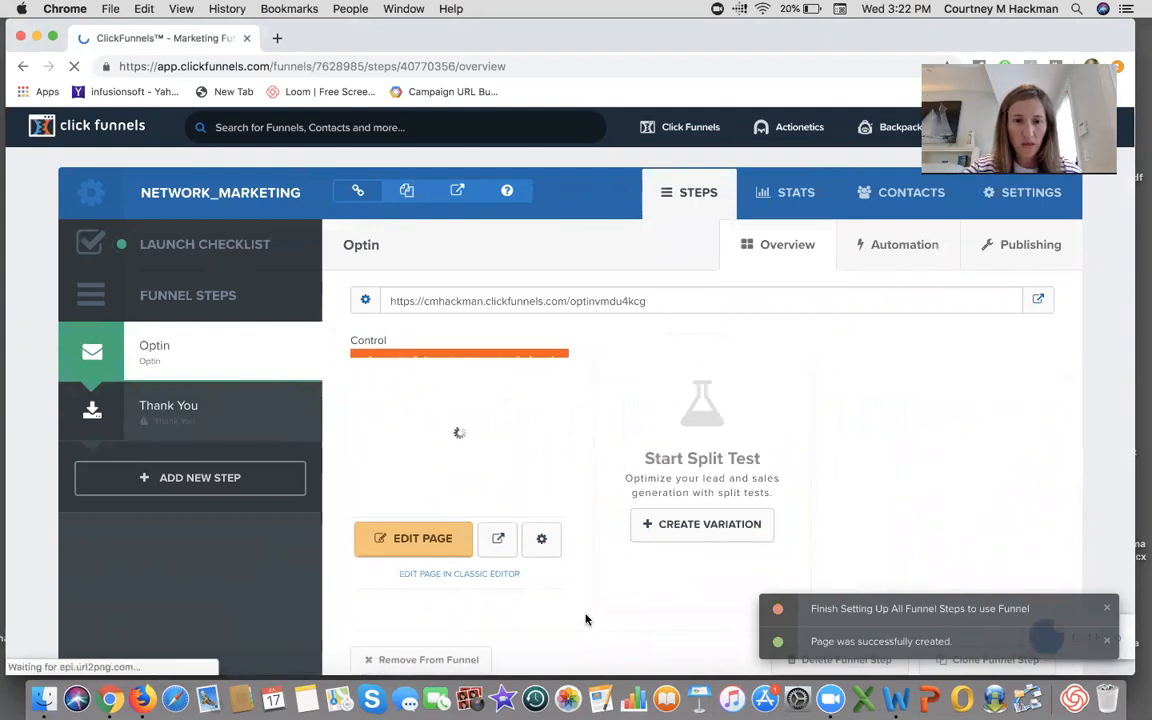
- Open the Optin page in the editor and delete the introductory text block below the headline
left_click(451, 543)
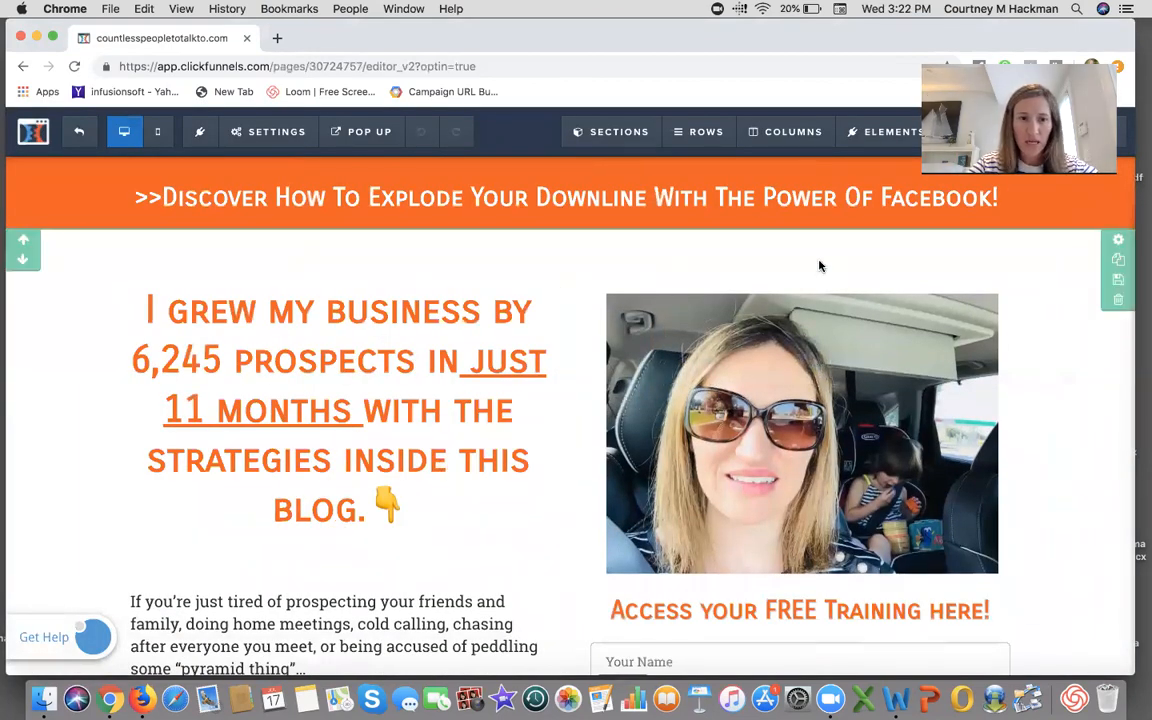
scroll(496, 445, "down", 5)
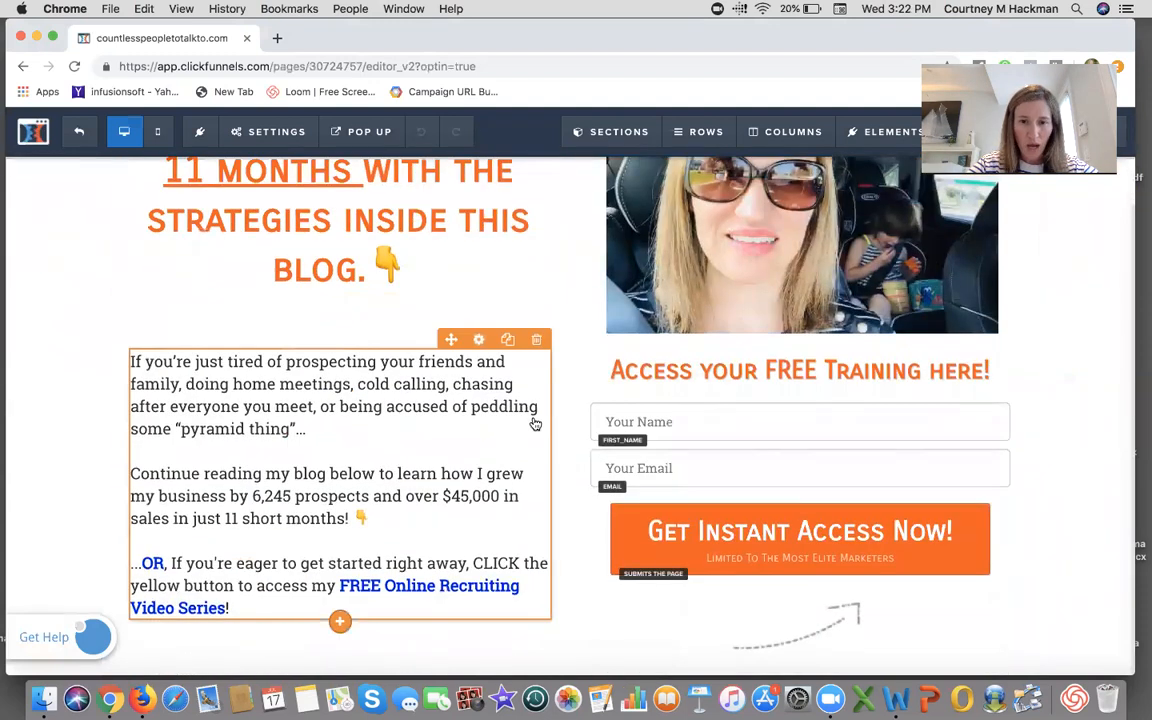
left_click(537, 340)
left_click(707, 158)
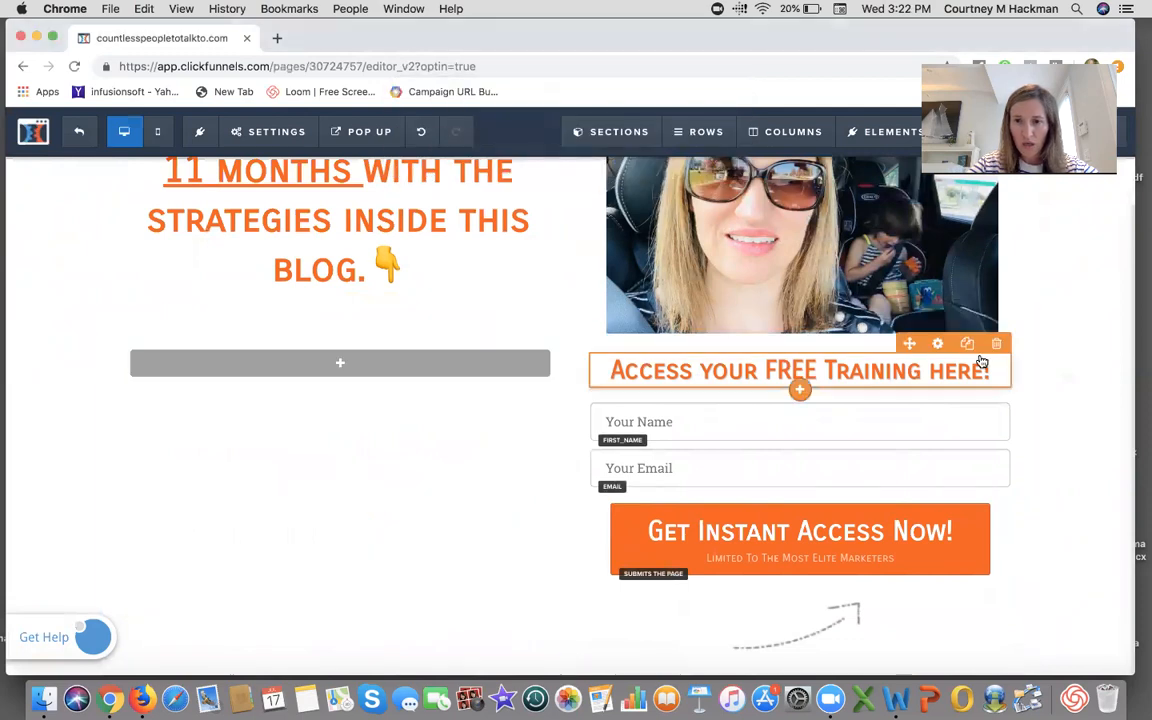
- Delete the row holding the opt-in form and the "Here's a little bit about me" text block
left_click(1023, 324)
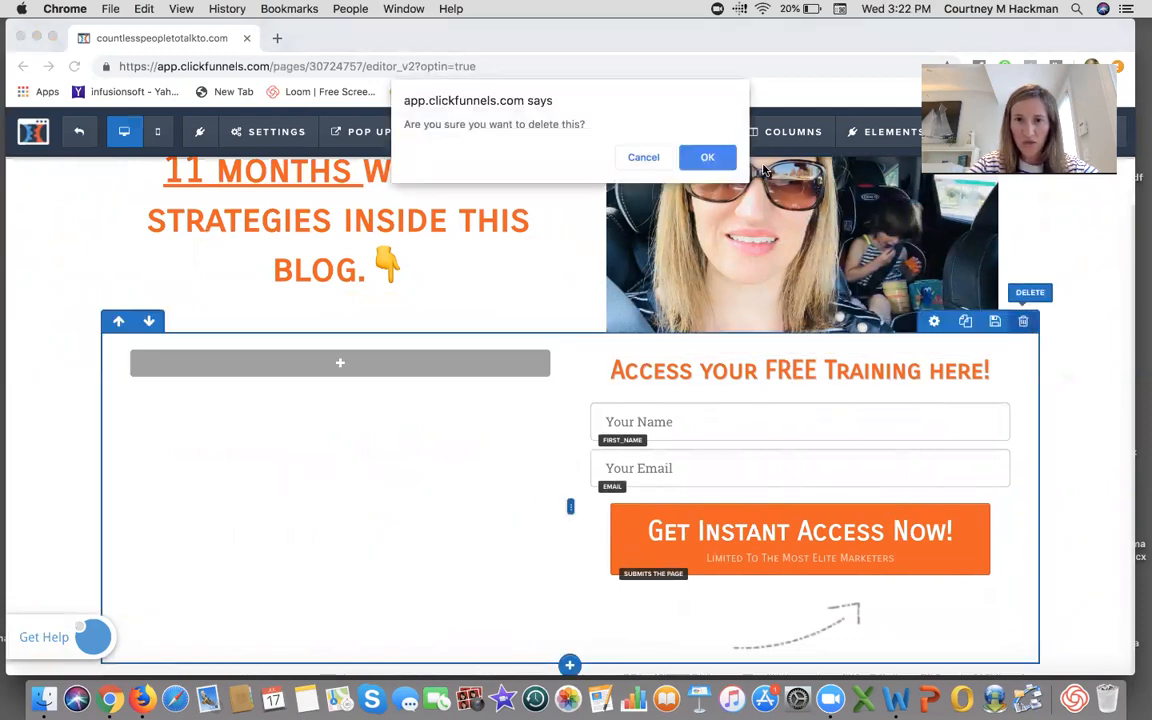
left_click(706, 157)
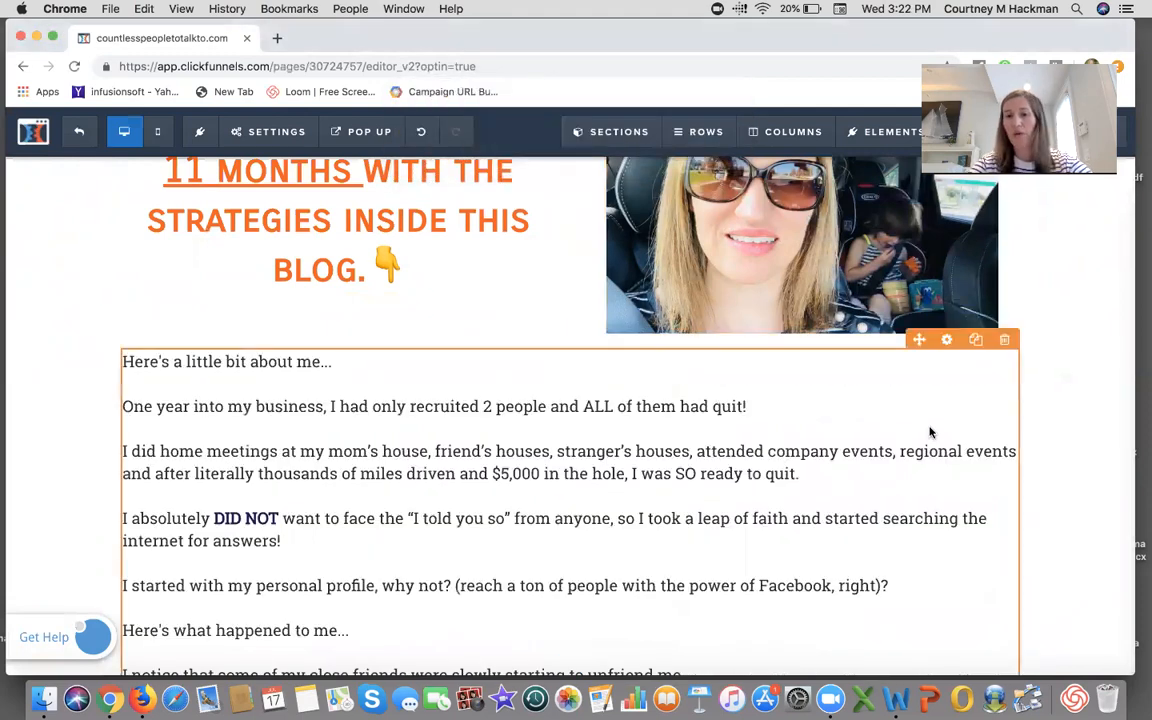
scroll(930, 432, "down", 10)
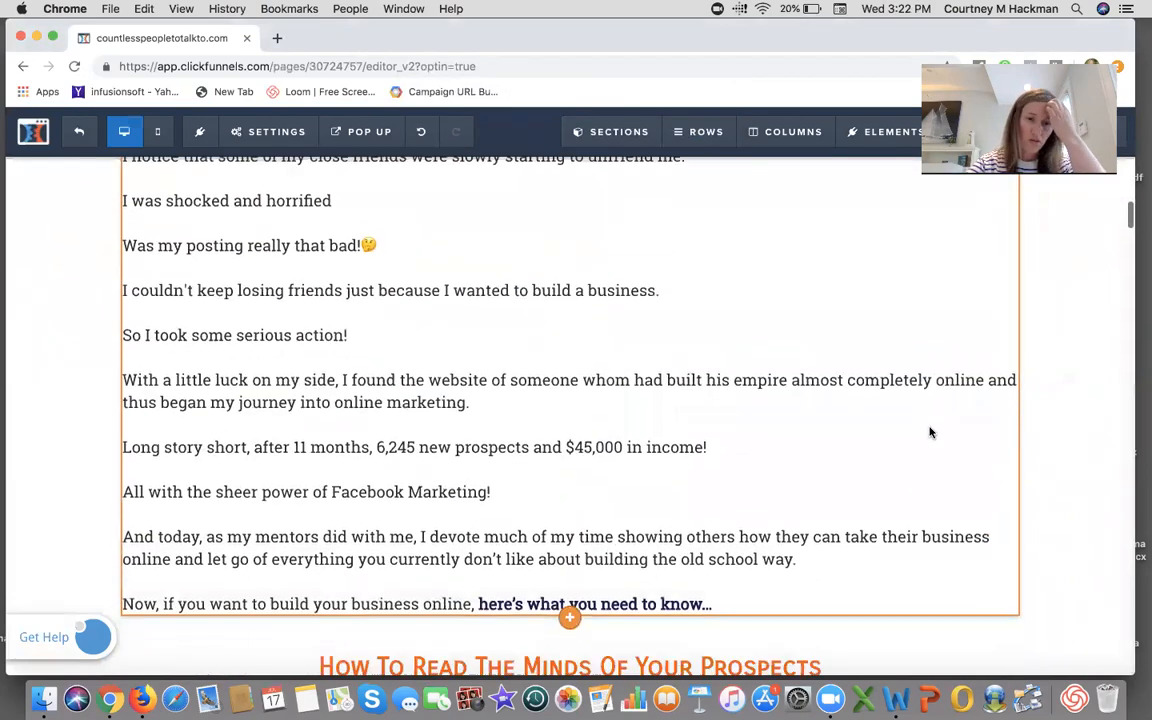
scroll(930, 432, "up", 11)
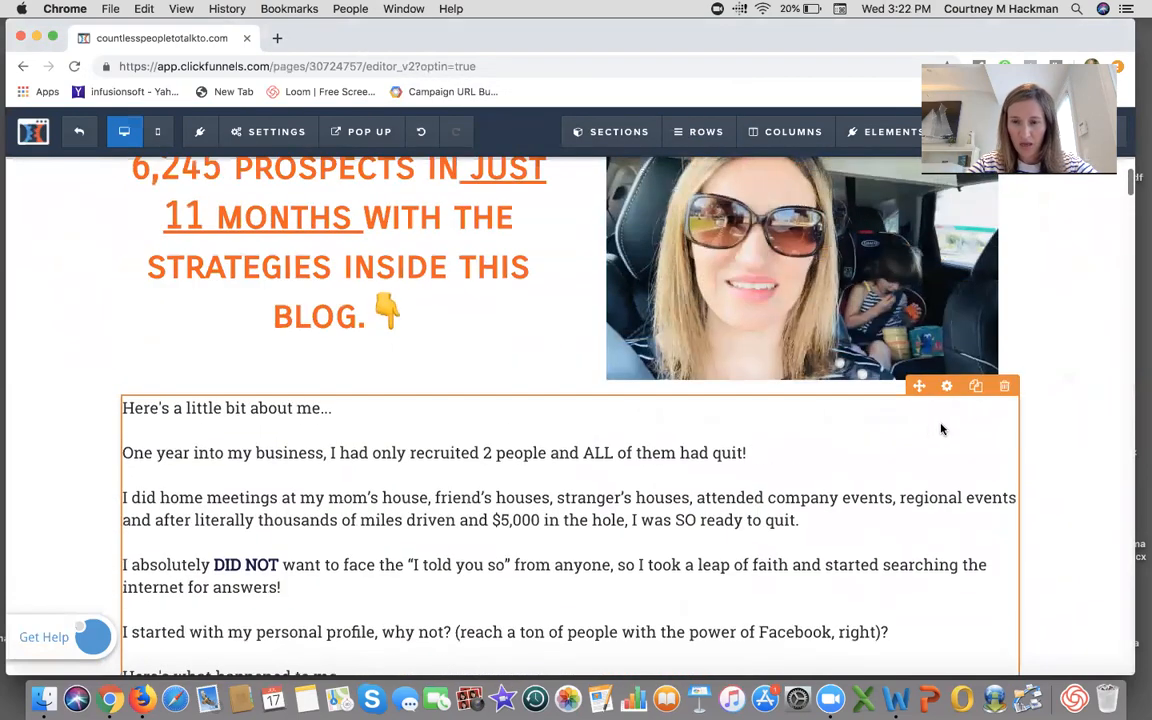
left_click(1005, 387)
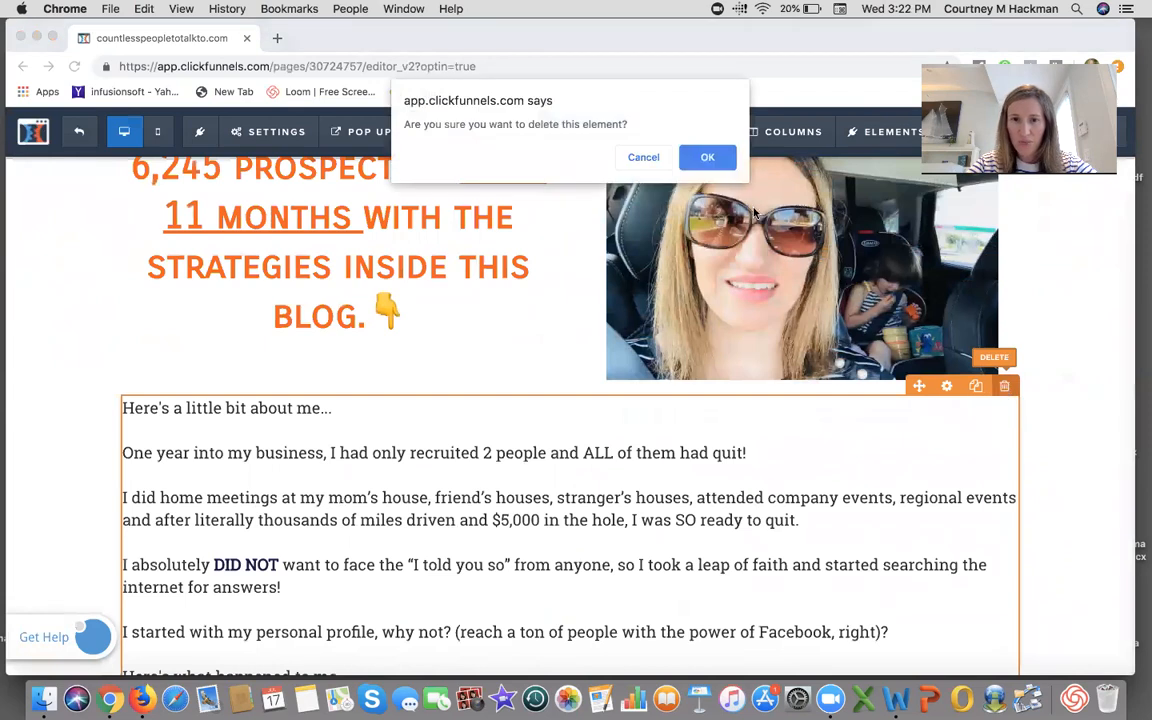
left_click(720, 160)
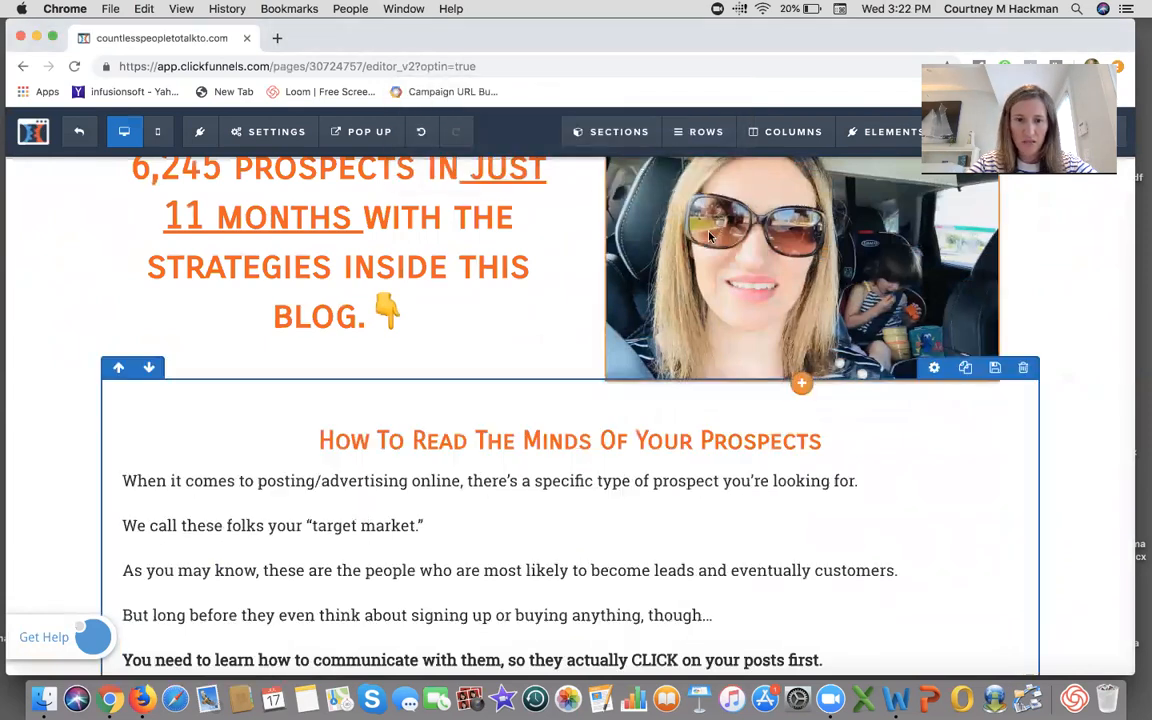
- Delete the "How To Read The Minds Of Your Prospects" row and the "1. Identify pains" and "2. List desires" image blocks
left_click(1020, 368)
left_click(720, 157)
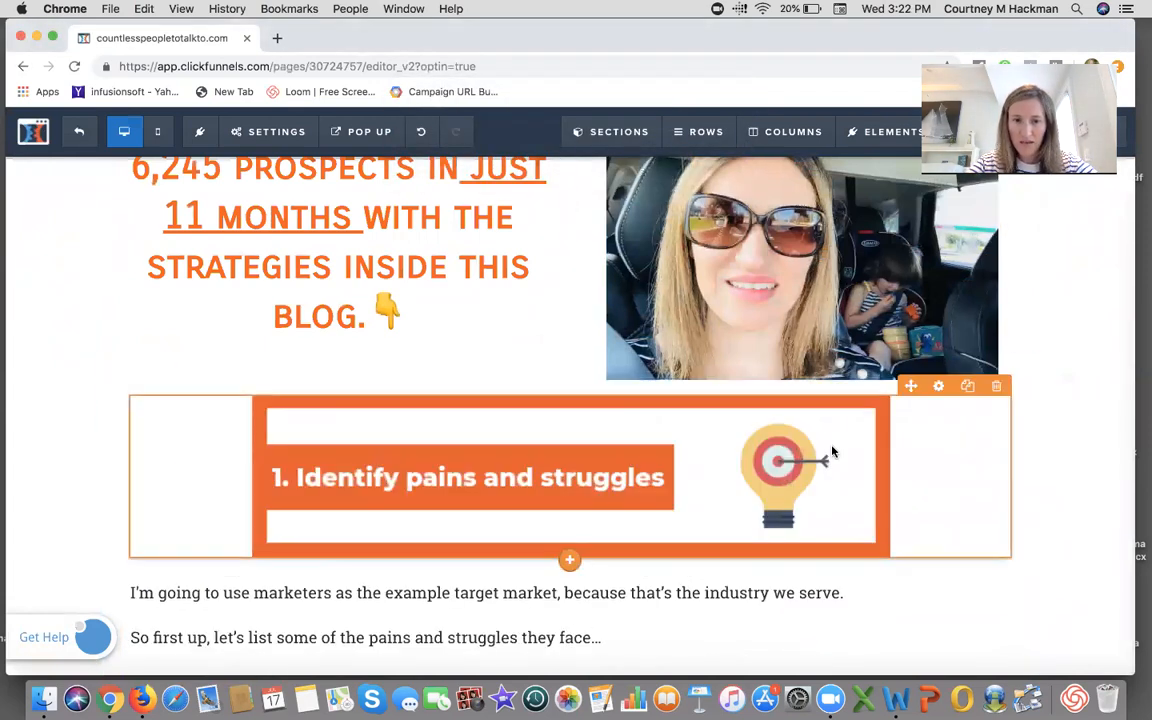
left_click(1023, 368)
left_click(713, 158)
scroll(784, 437, "down", 3)
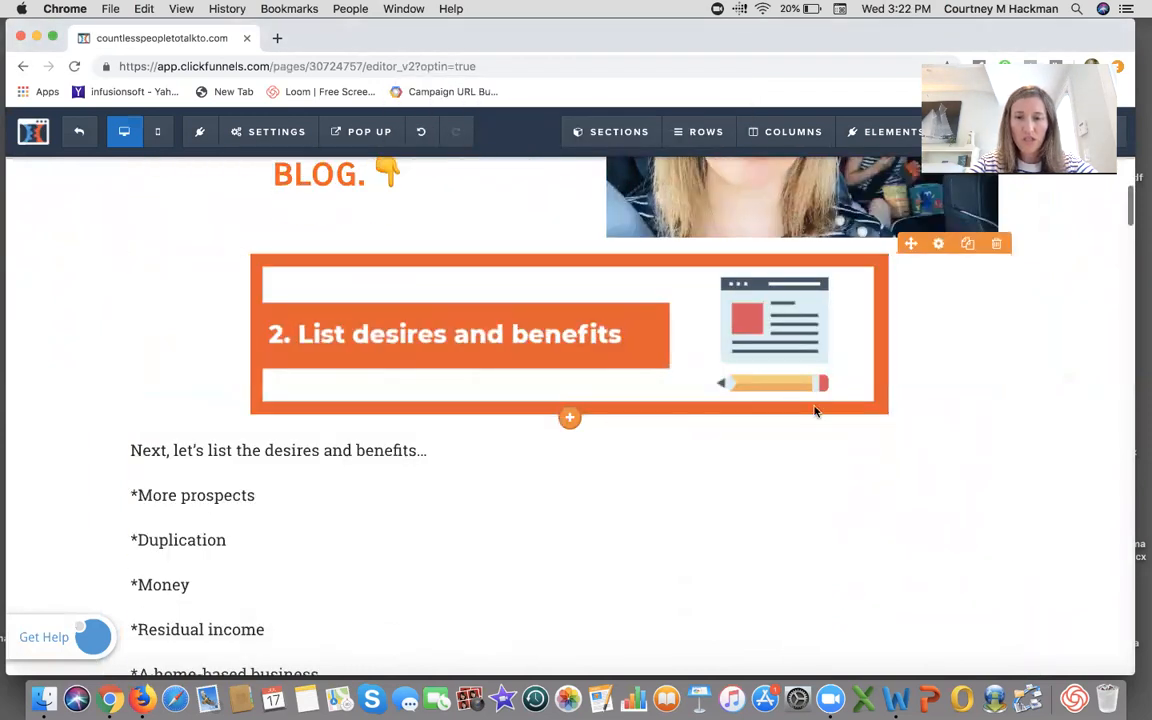
left_click(1023, 225)
left_click(732, 160)
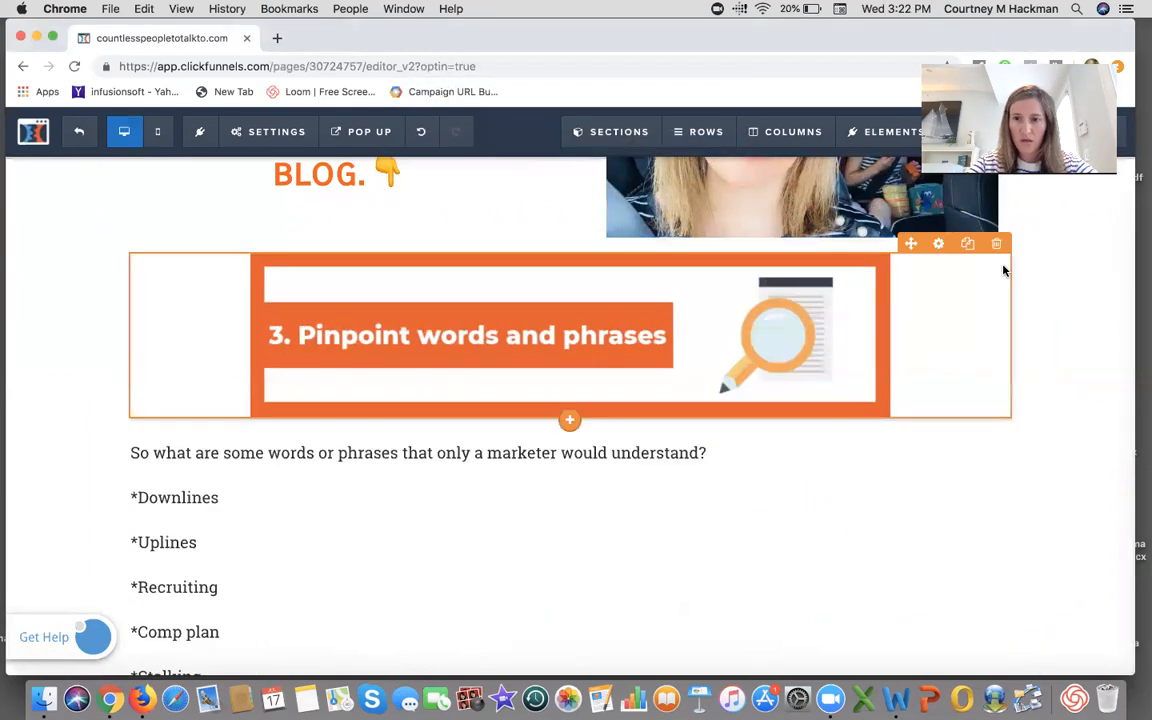
- Delete the "3. Pinpoint words and phrases" row, the target market headline row and the following text-and-image row
left_click(1023, 225)
left_click(710, 158)
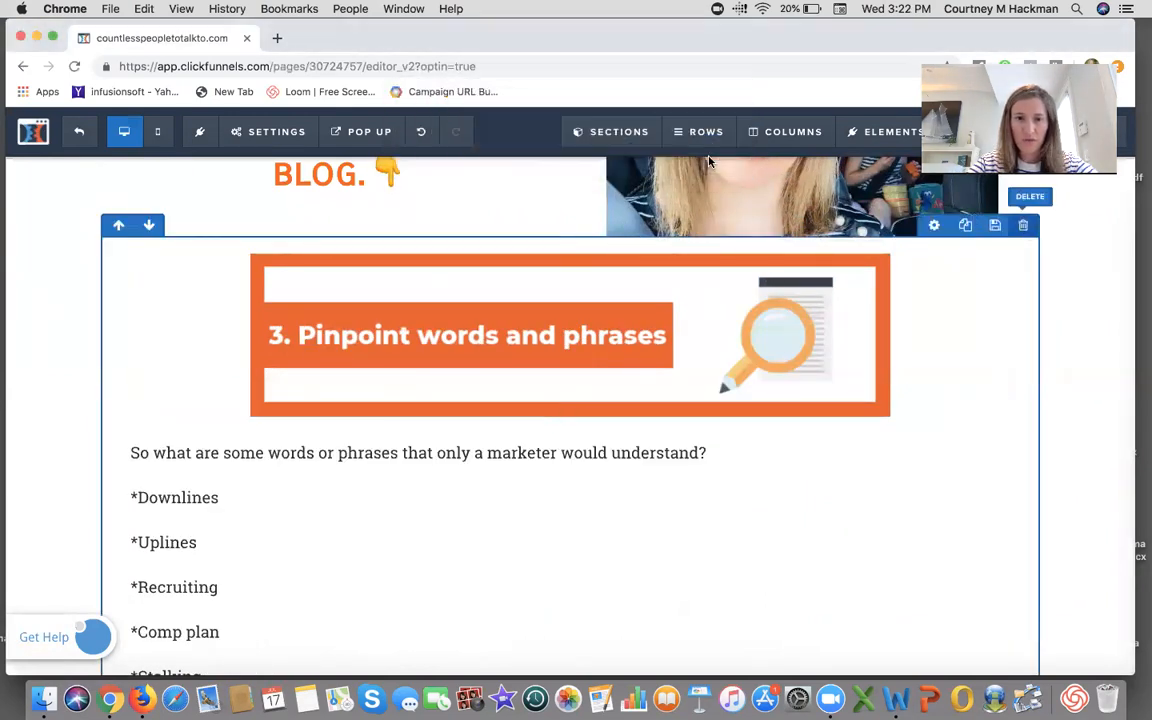
mouse_move(1035, 252)
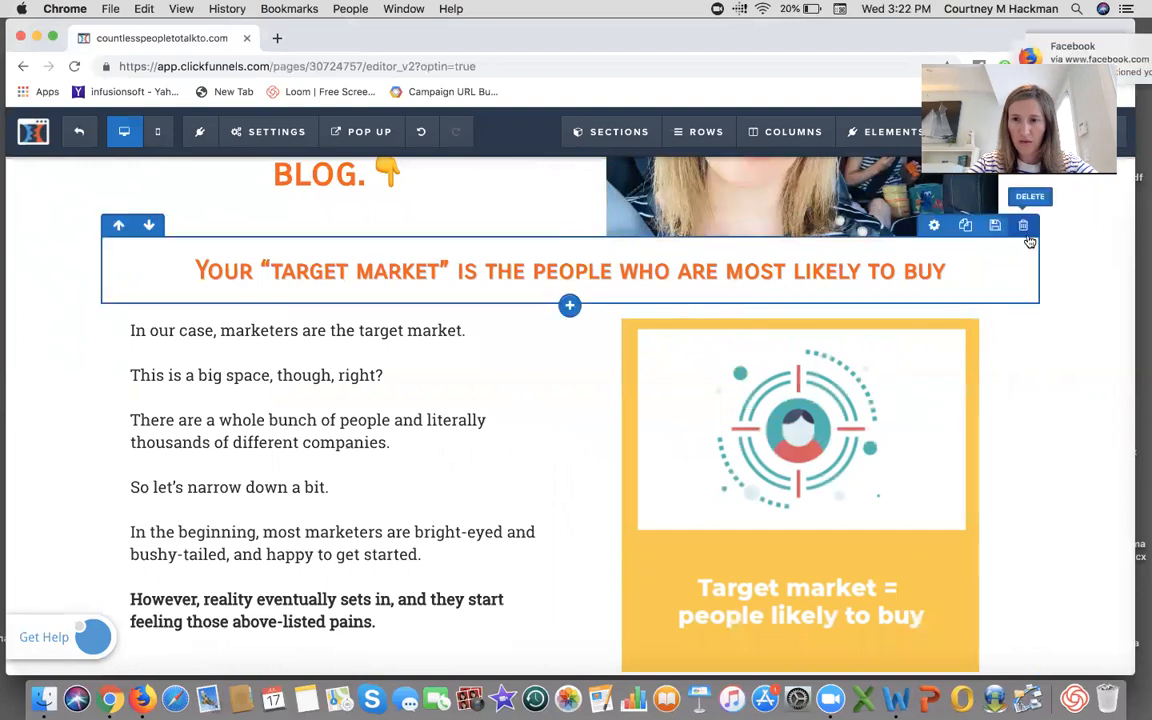
left_click(1023, 225)
left_click(708, 157)
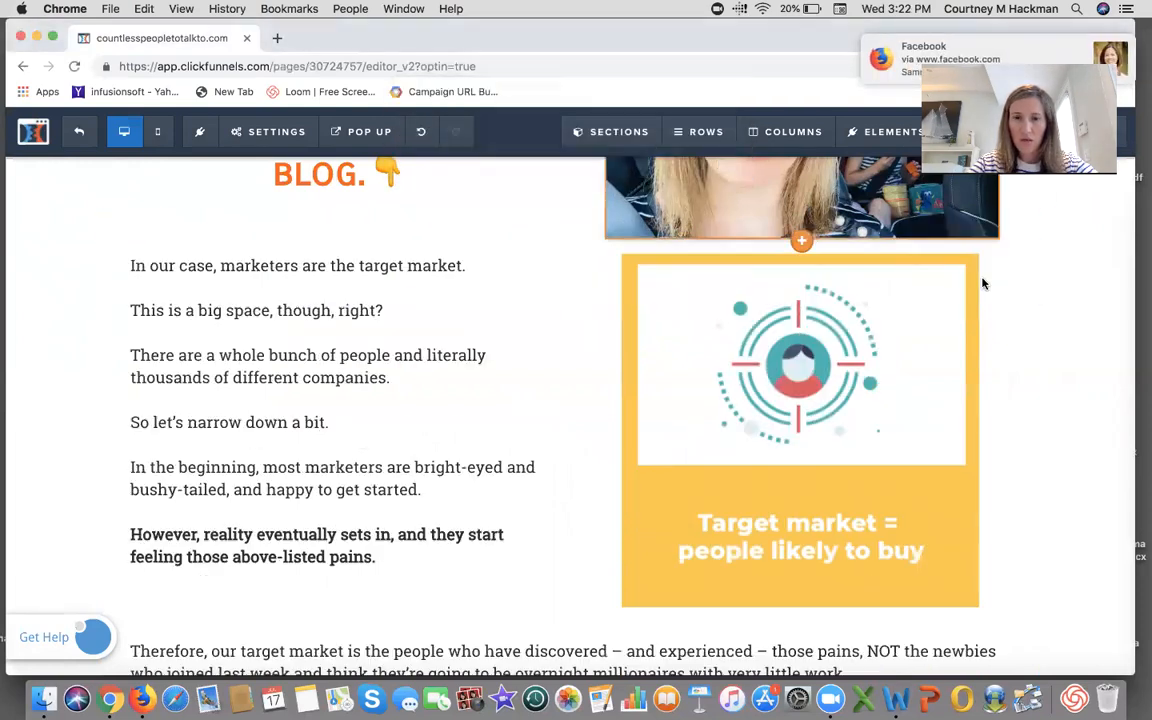
left_click(1023, 225)
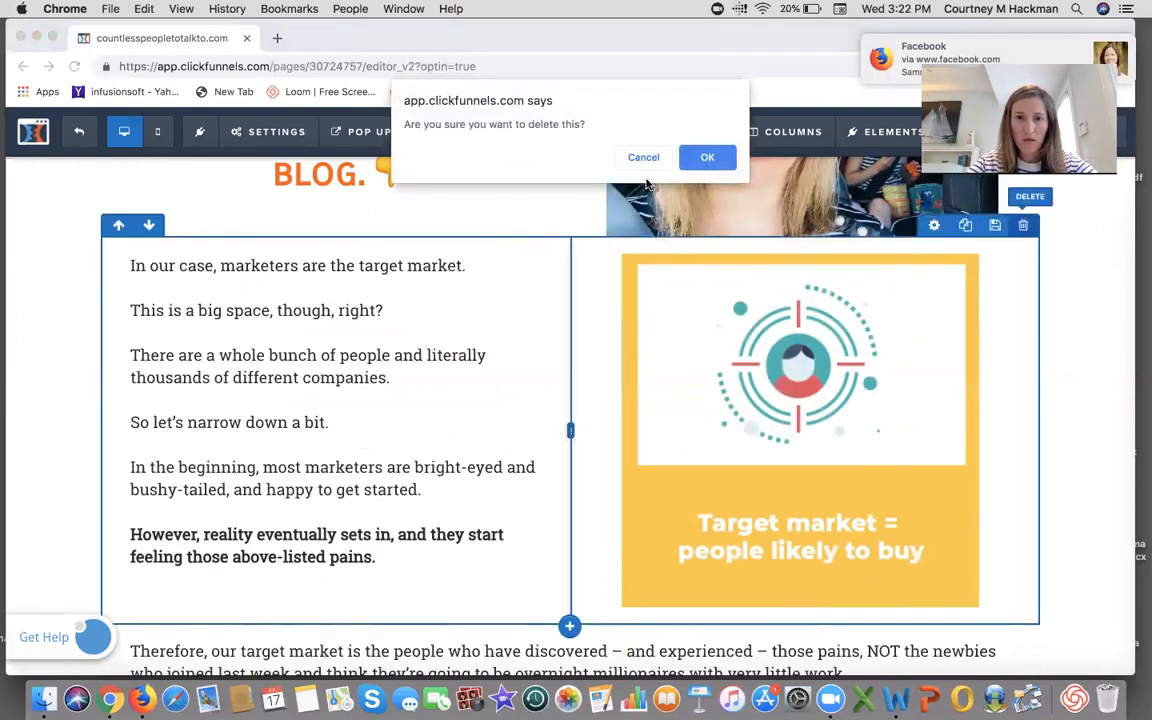
left_click(700, 160)
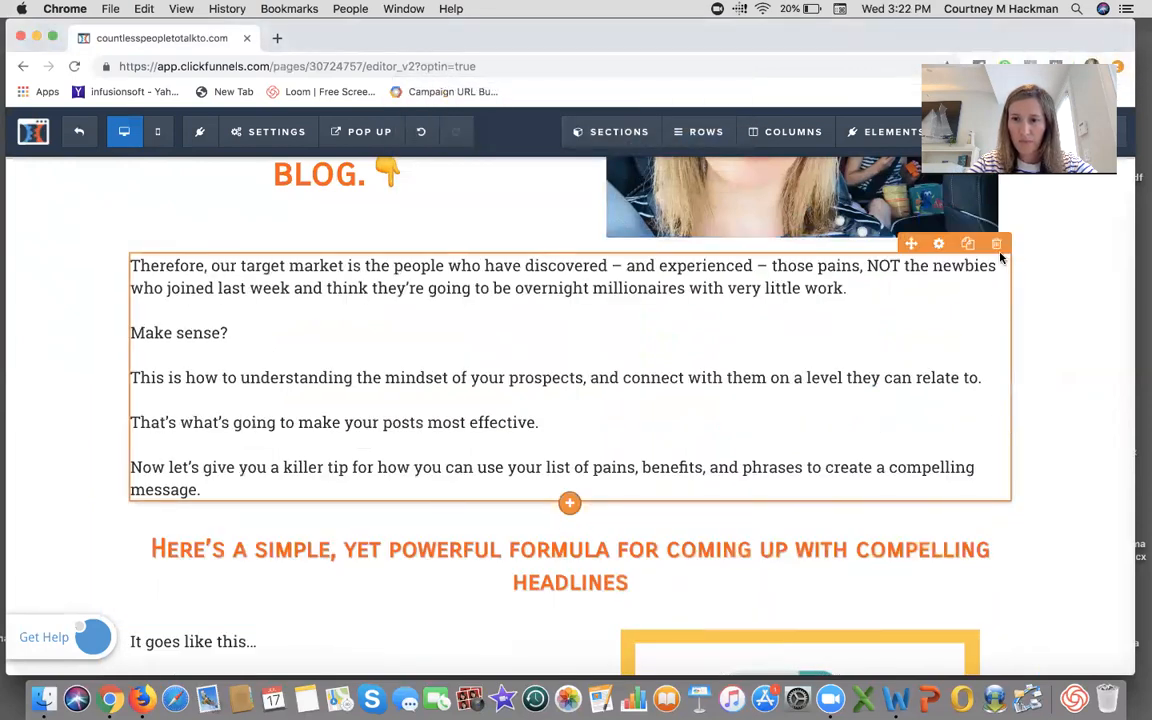
- Delete the "Therefore, our target market" text, the leftover empty row and the compelling headlines formula heading row
left_click(996, 244)
left_click(705, 157)
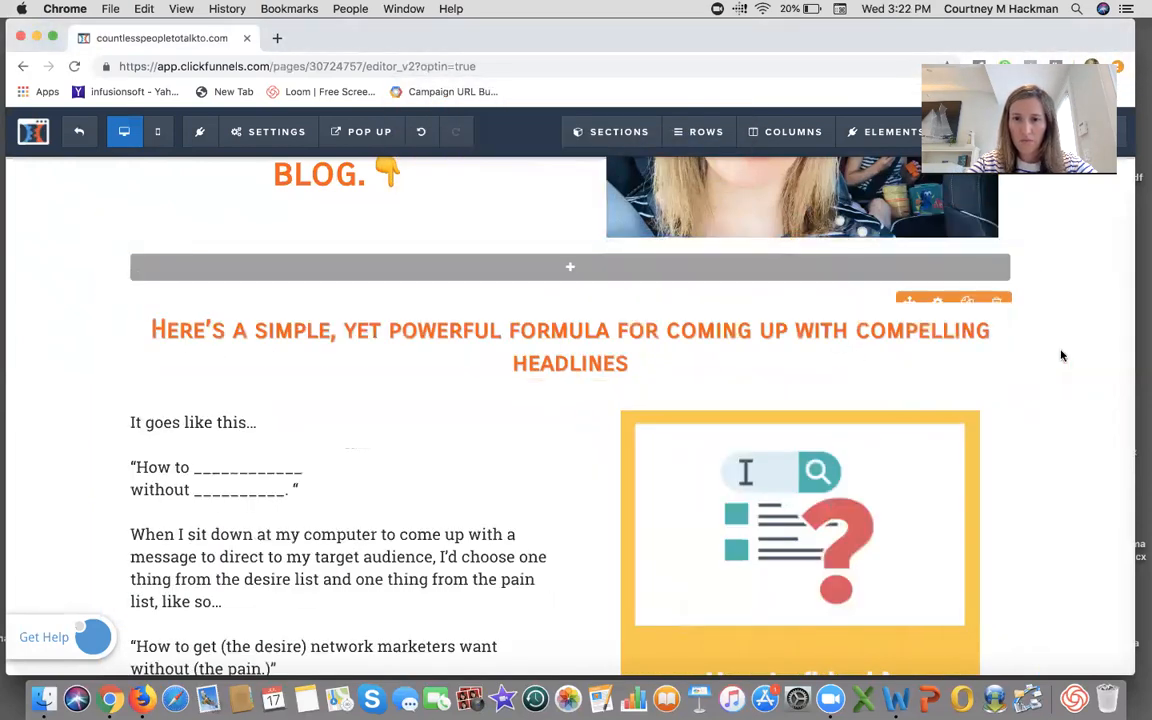
left_click(1023, 225)
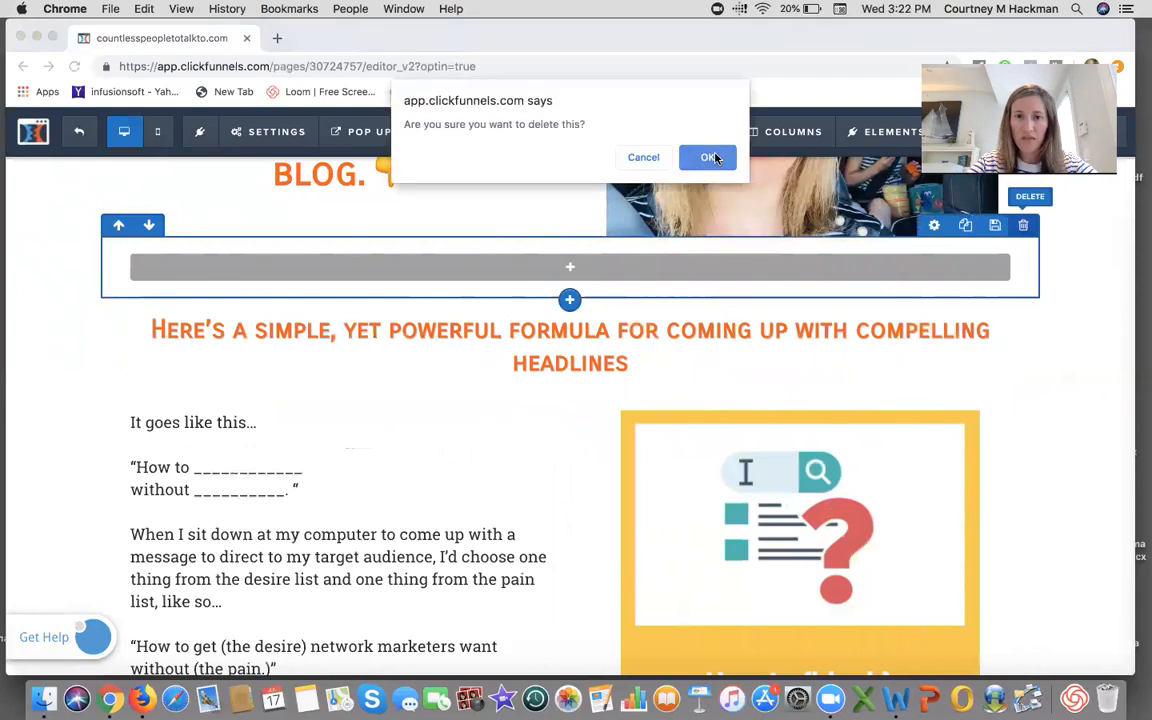
left_click(709, 157)
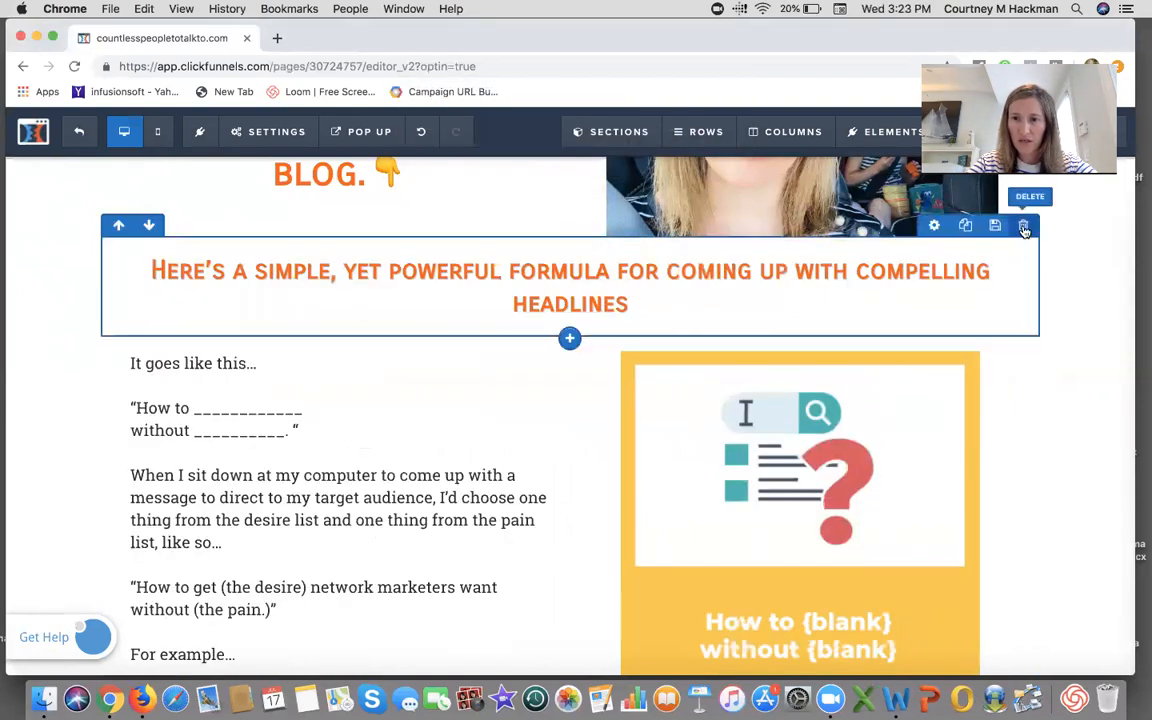
left_click(1023, 227)
left_click(722, 158)
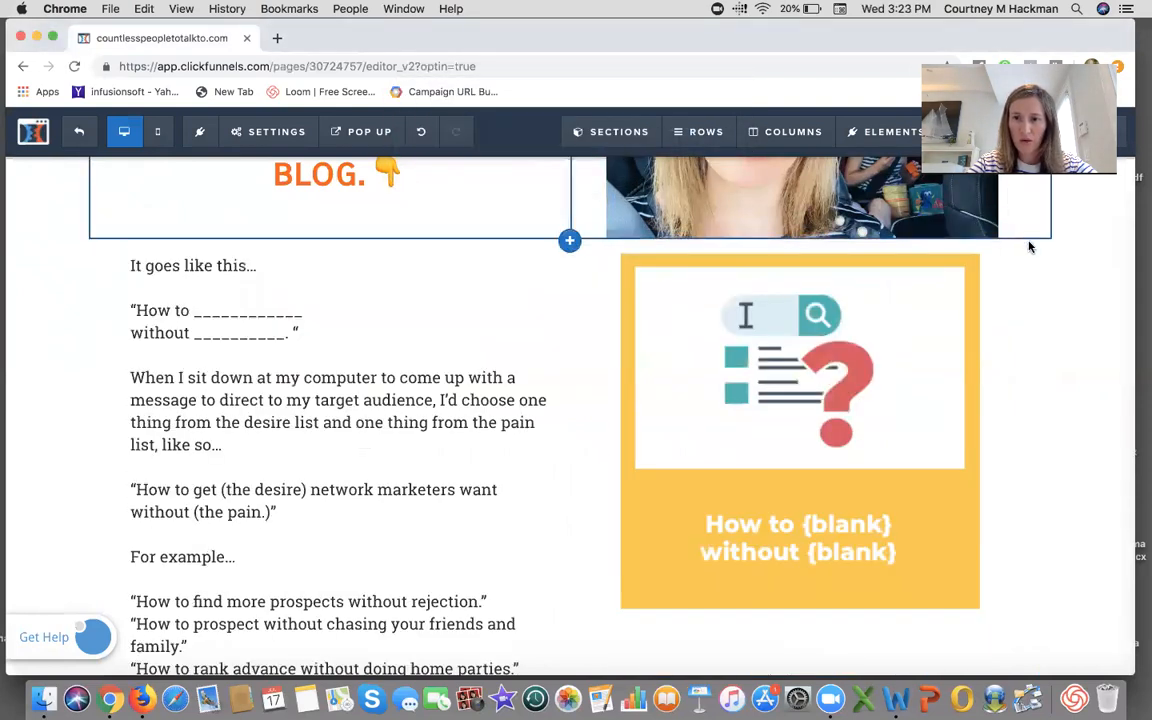
- Delete the "It goes like this" text-and-image row and the "Don't just think about it – do it!" heading
left_click(1023, 227)
left_click(709, 157)
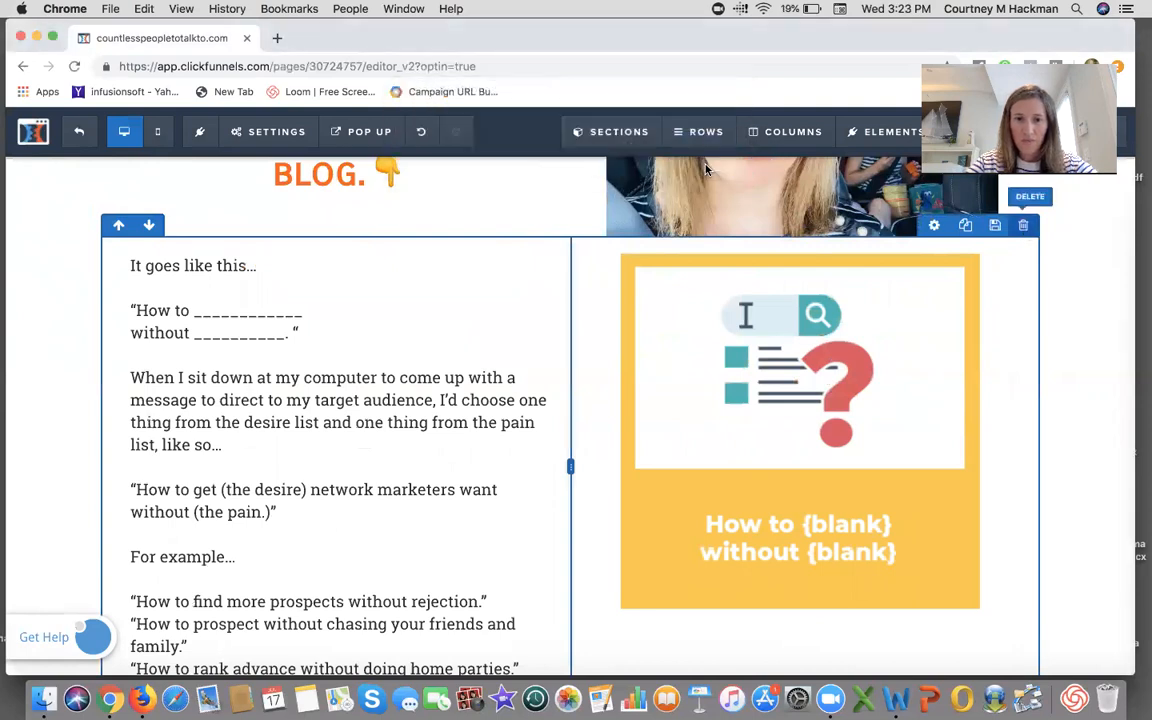
left_click(1023, 227)
left_click(709, 157)
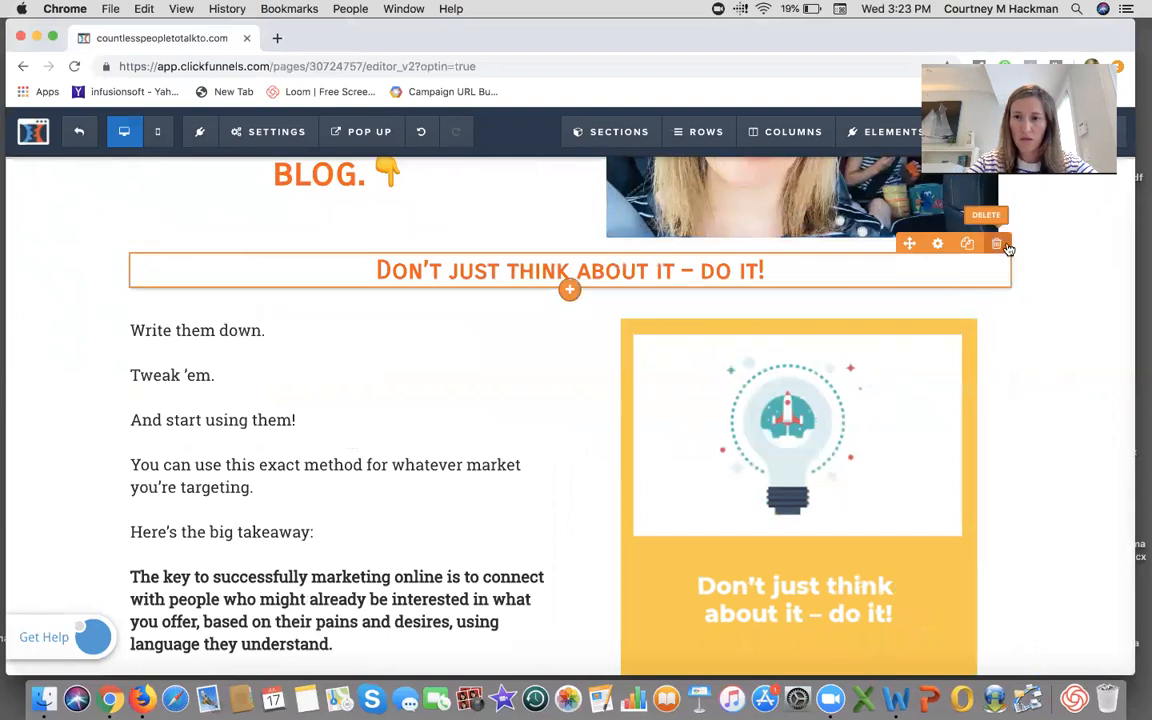
left_click(998, 244)
left_click(710, 158)
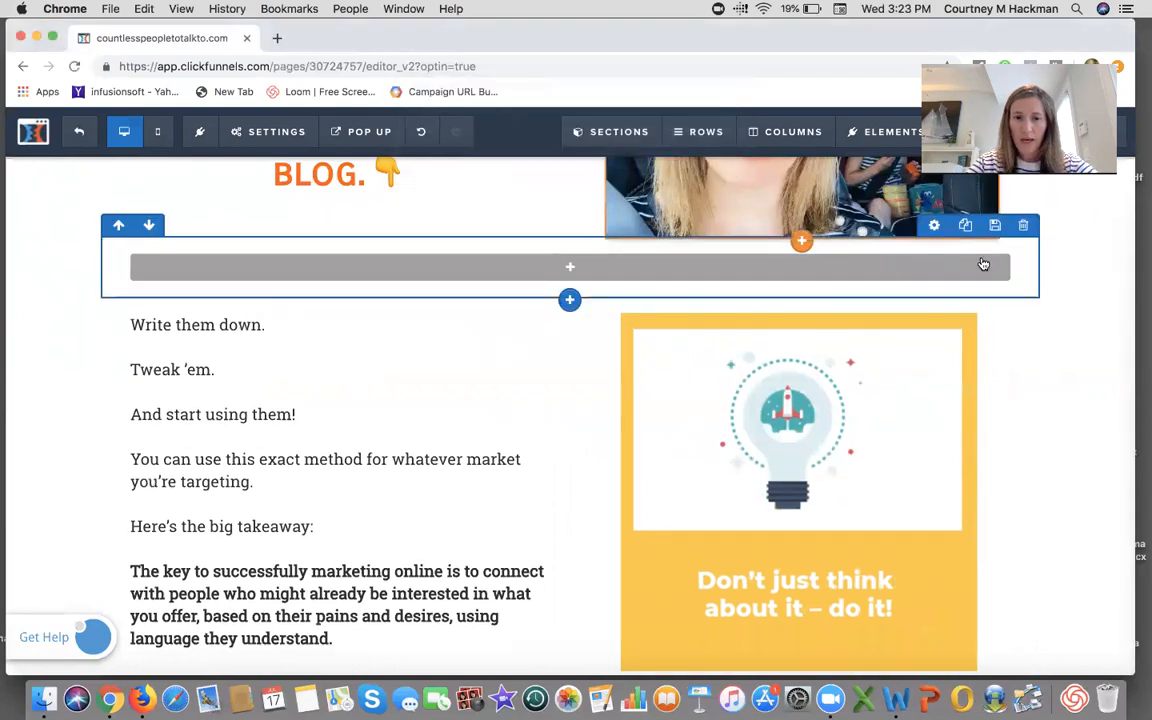
- Delete the empty row, the "Write them down" row and the "Check Out My Own Results" row
left_click(1023, 225)
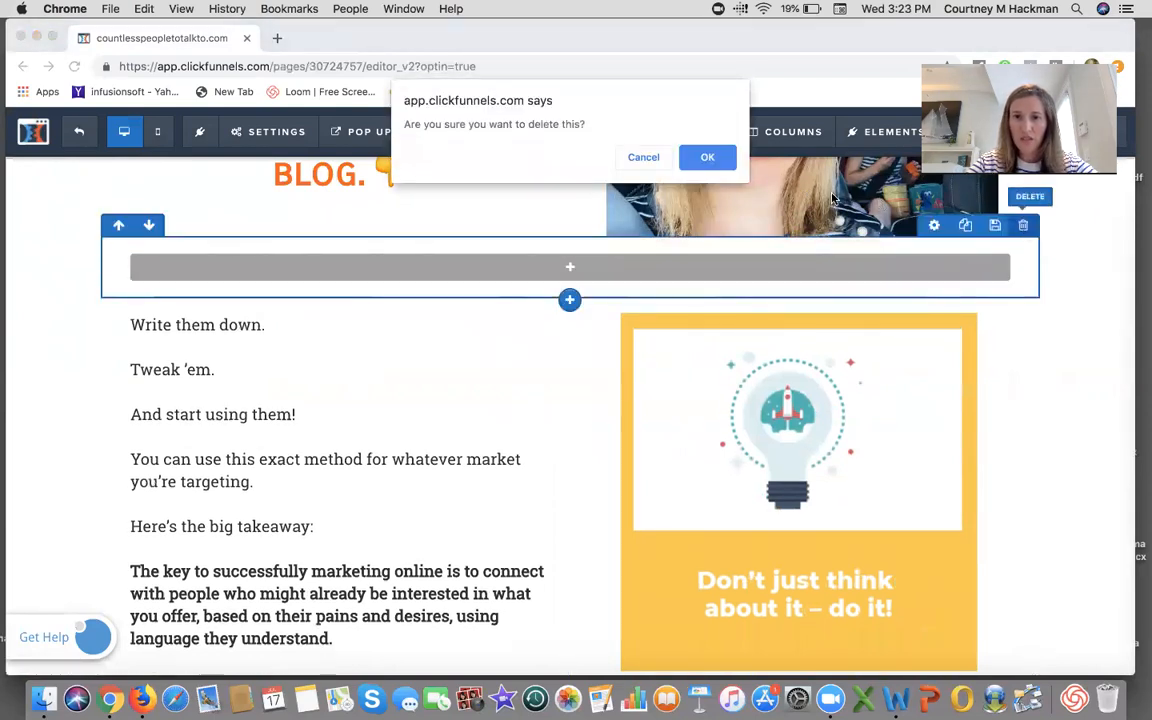
left_click(710, 158)
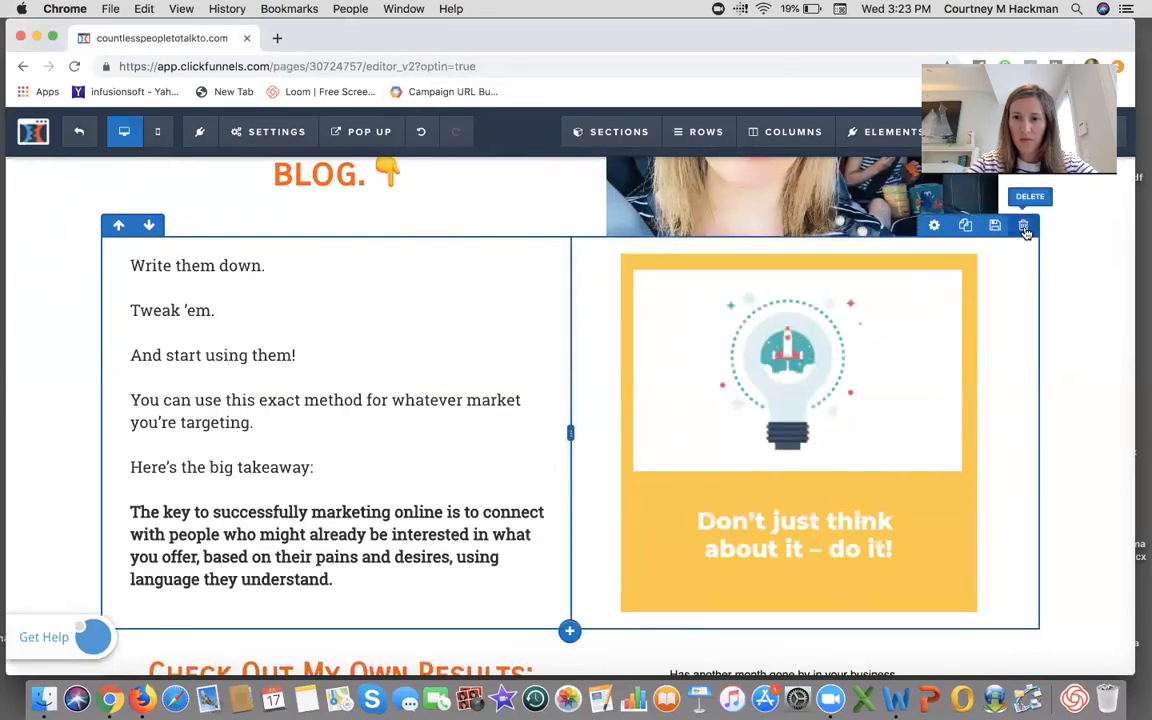
left_click(1023, 225)
left_click(727, 163)
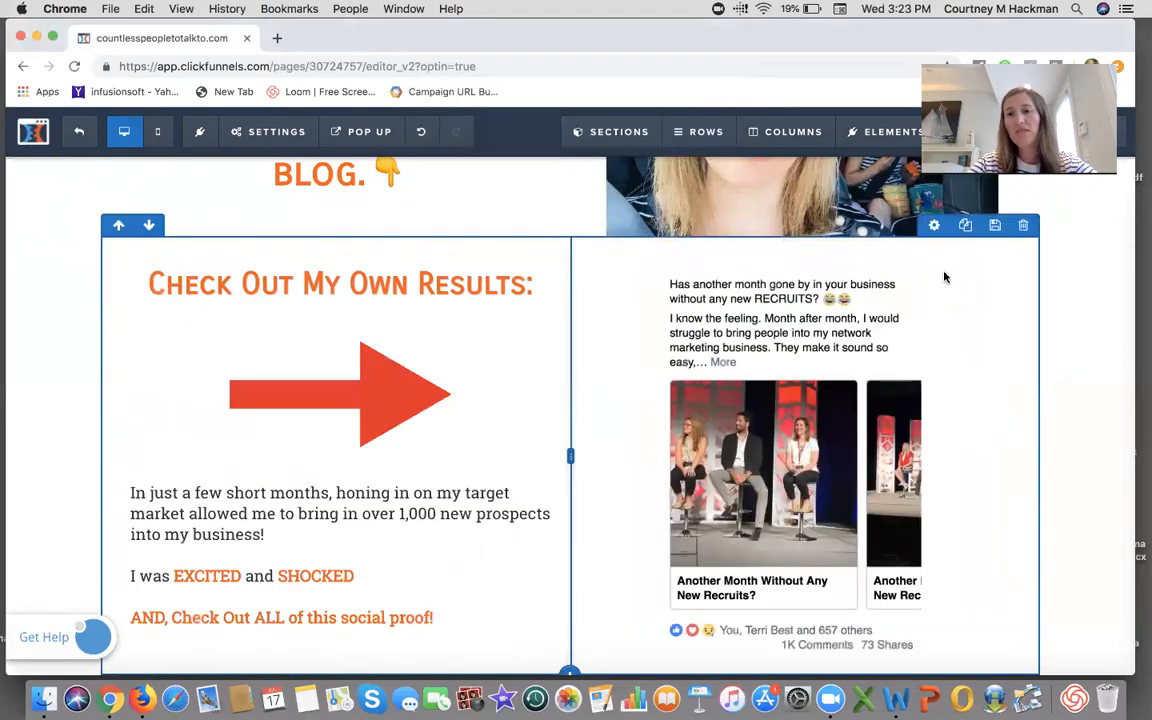
left_click(1023, 225)
left_click(727, 163)
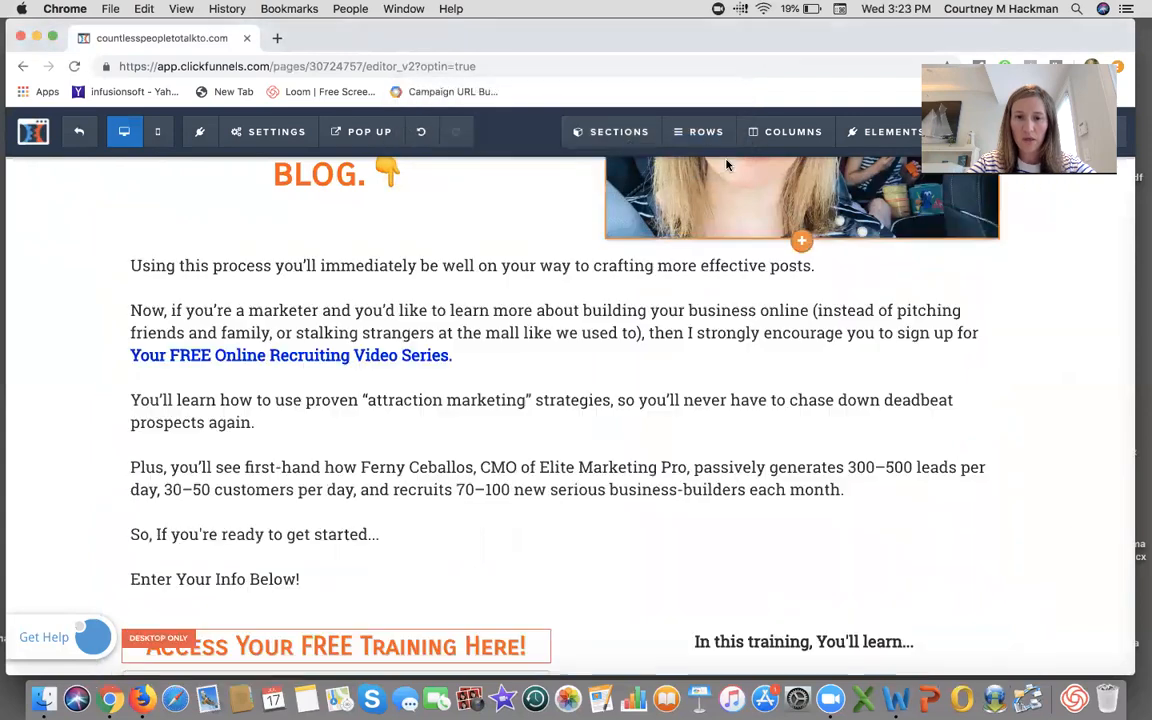
- Delete the "Using this process" text row and the opt-in form row with the training bullets
left_click(1023, 227)
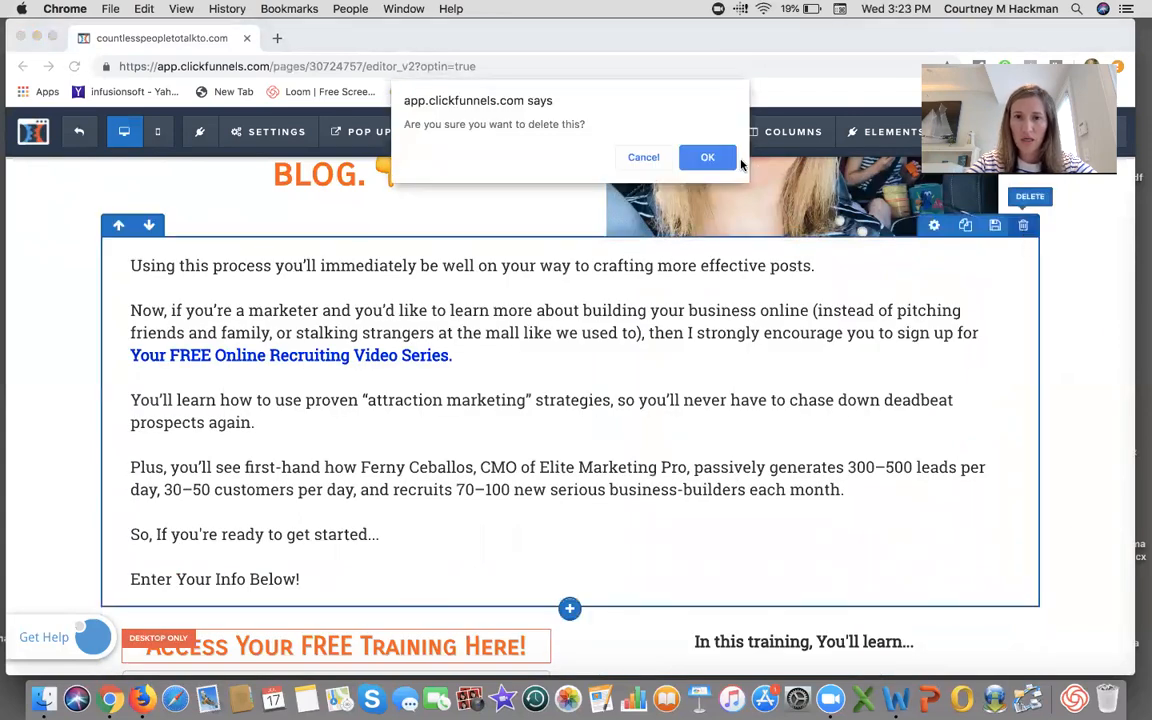
left_click(725, 160)
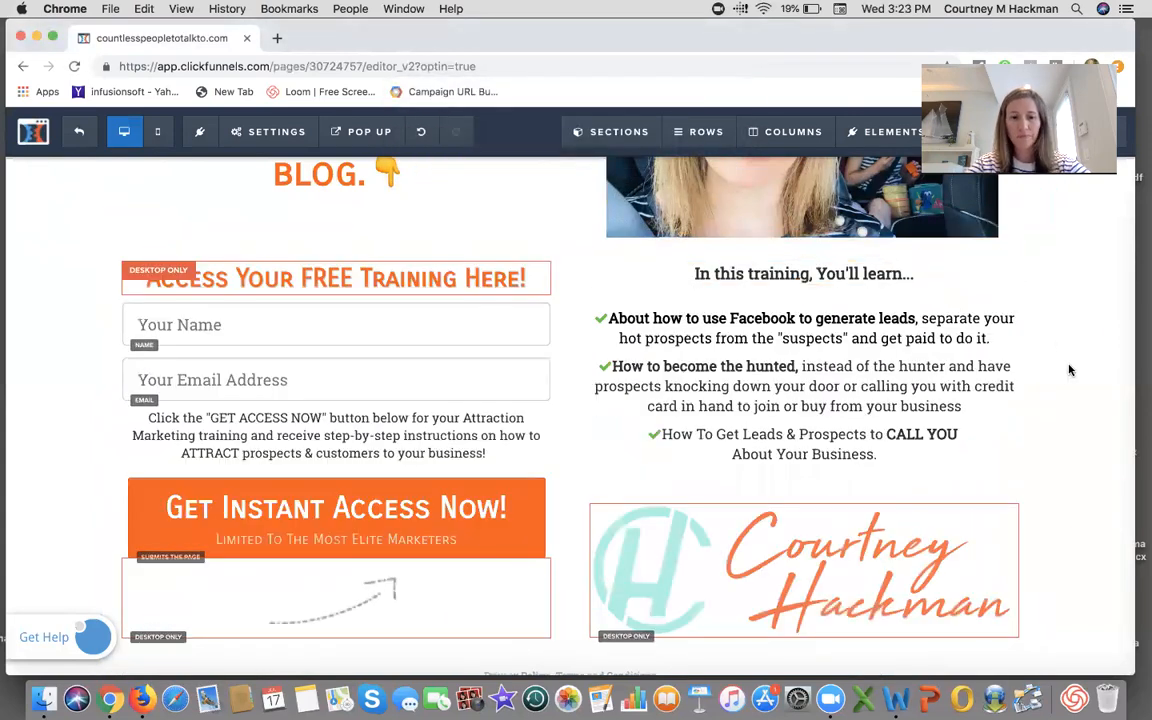
left_click(1023, 227)
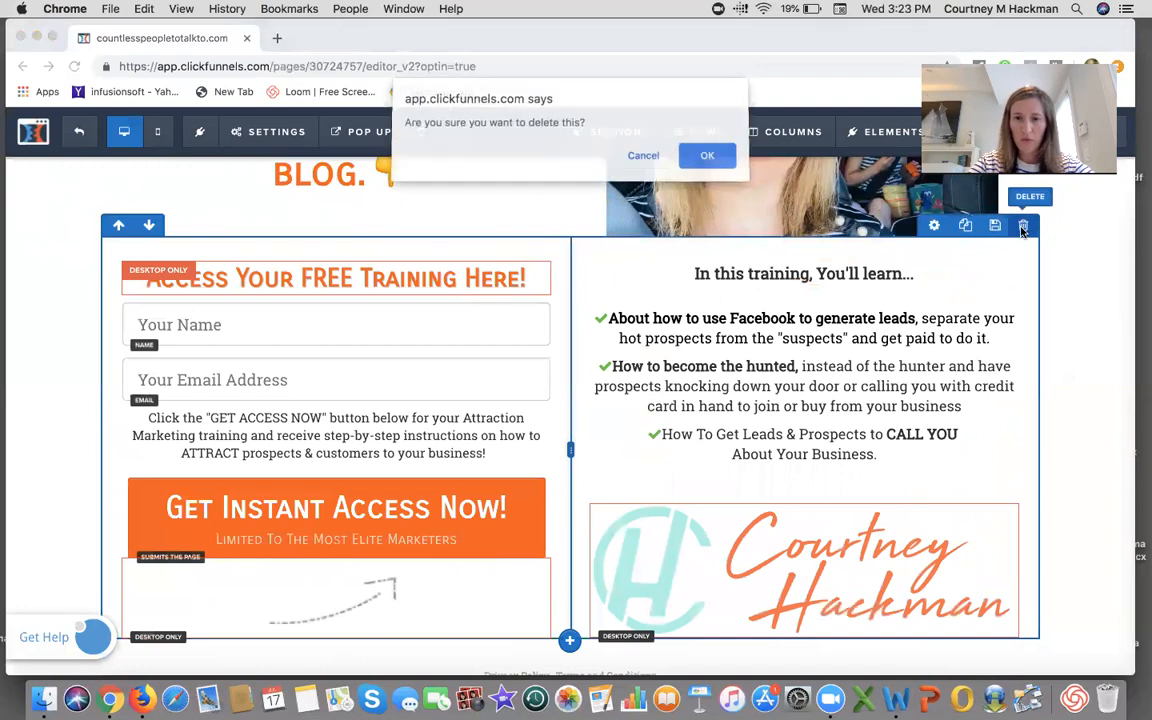
left_click(702, 155)
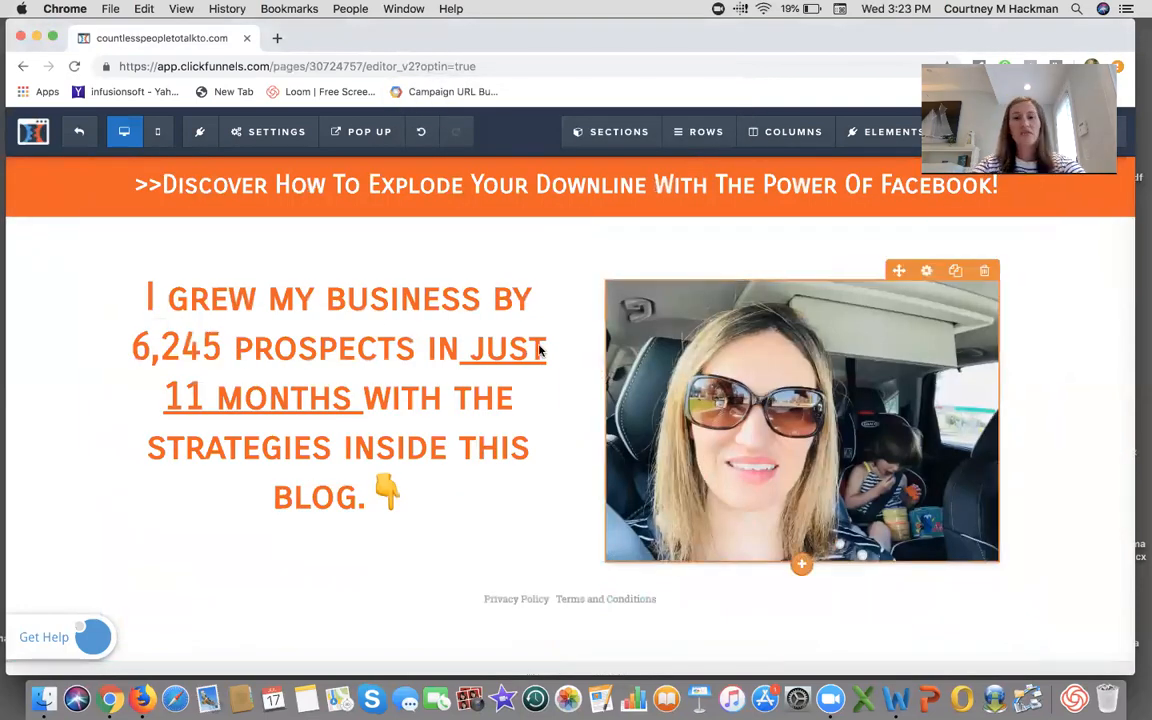
- Delete the section holding the "I grew my business" headline and car photo
scroll(720, 195, "up", 1)
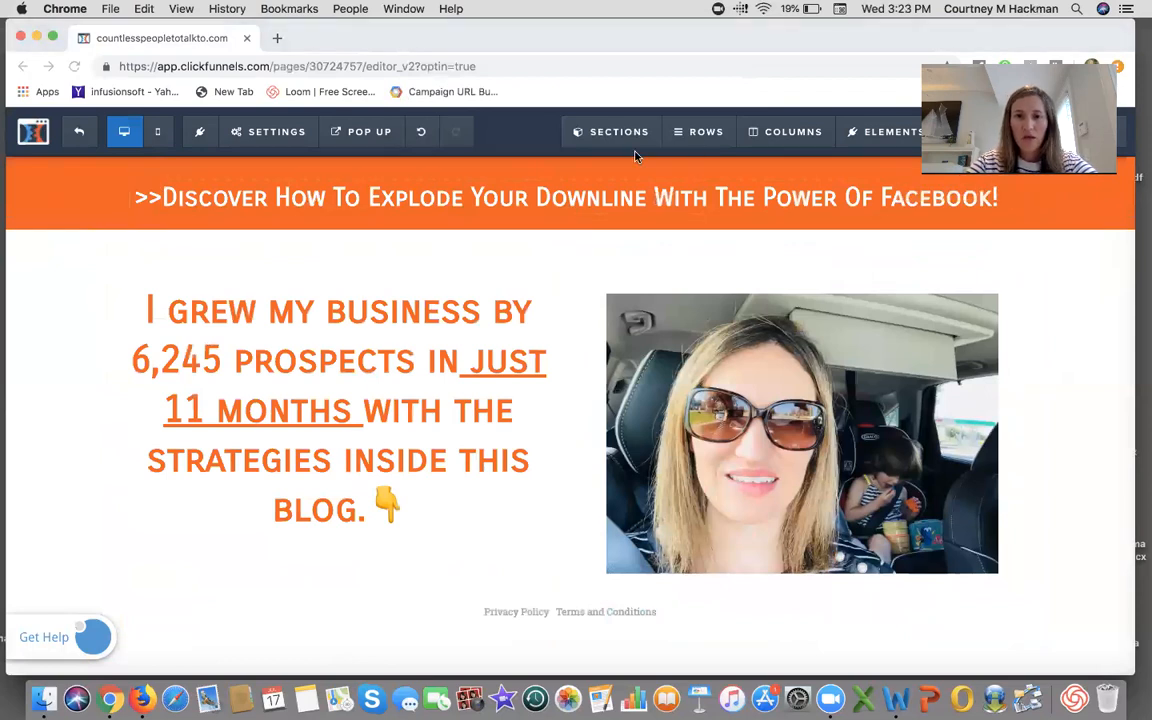
left_click(1035, 245)
left_click(710, 155)
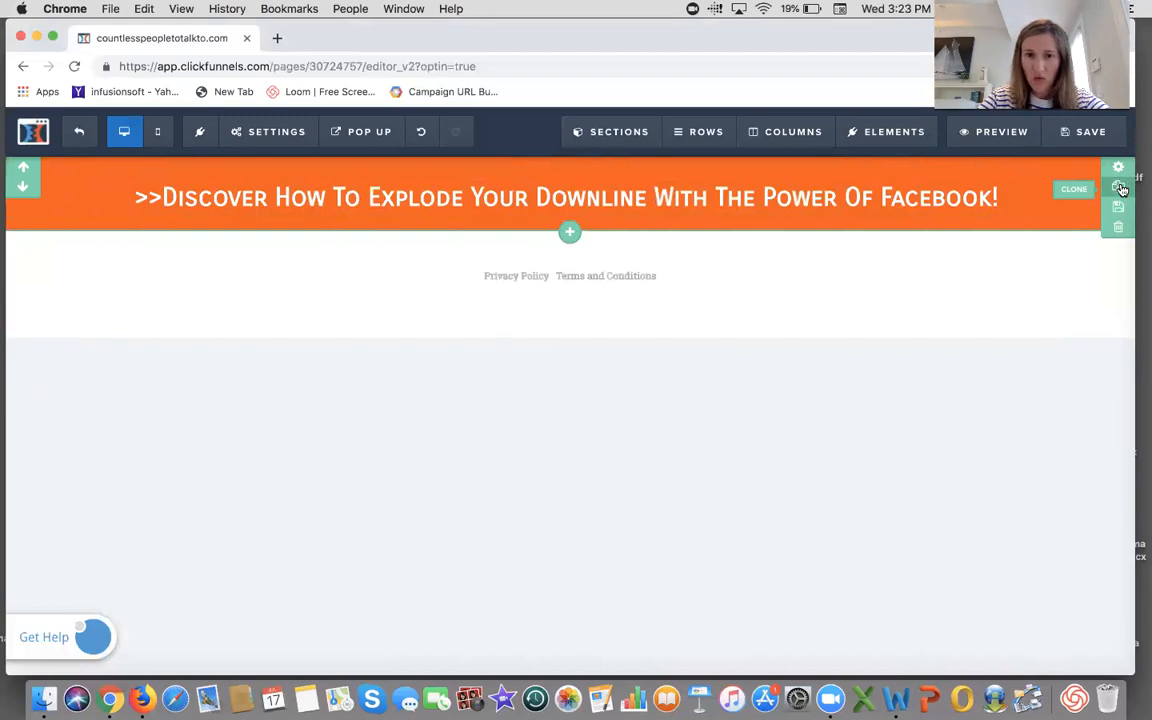
left_click(1119, 188)
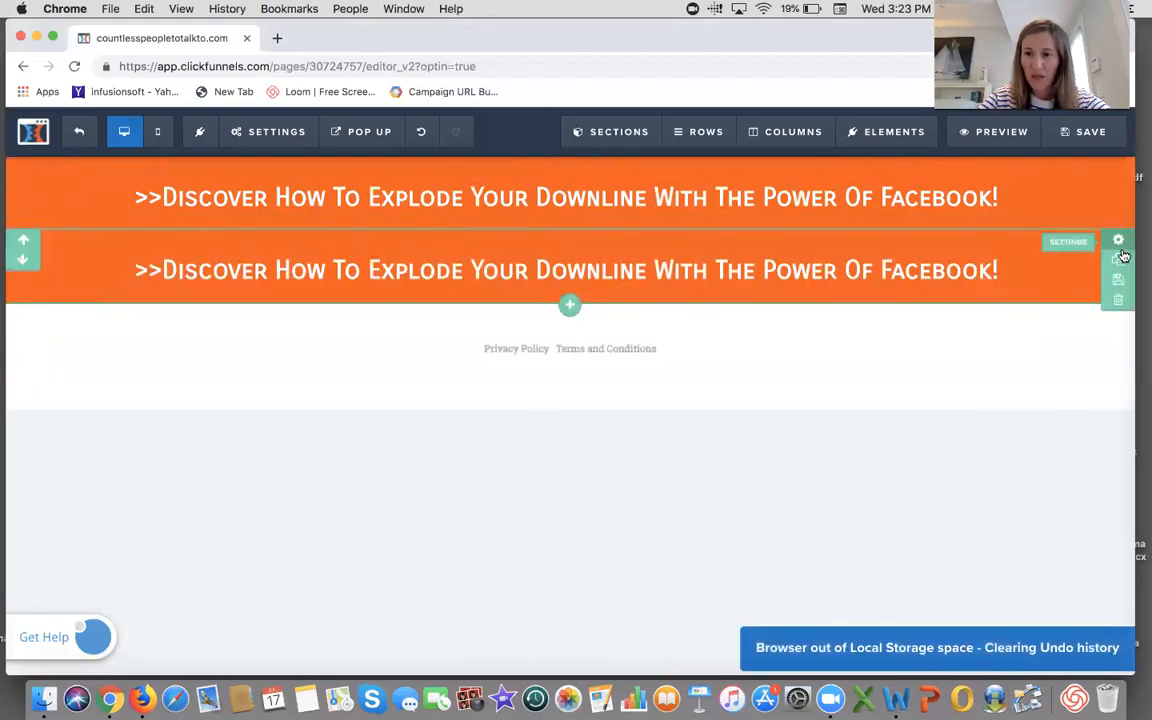
left_click(1118, 300)
left_click(716, 160)
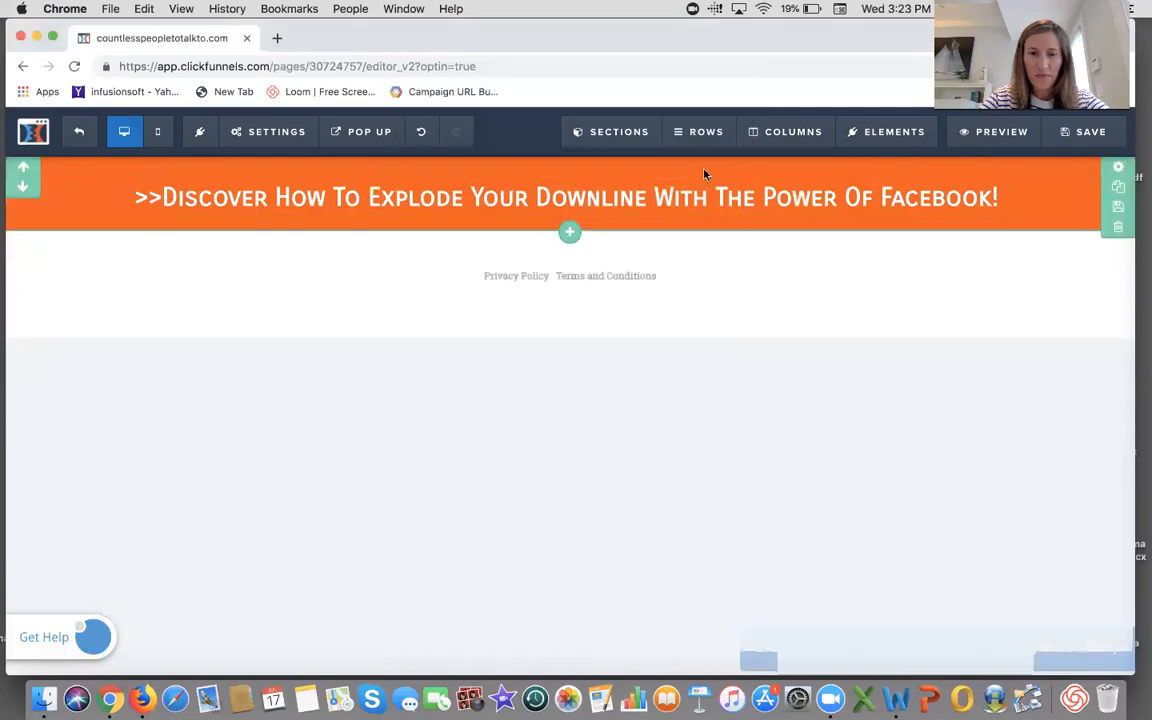
- Add a full-width section below the orange header and insert a two-column row into it
left_click(568, 234)
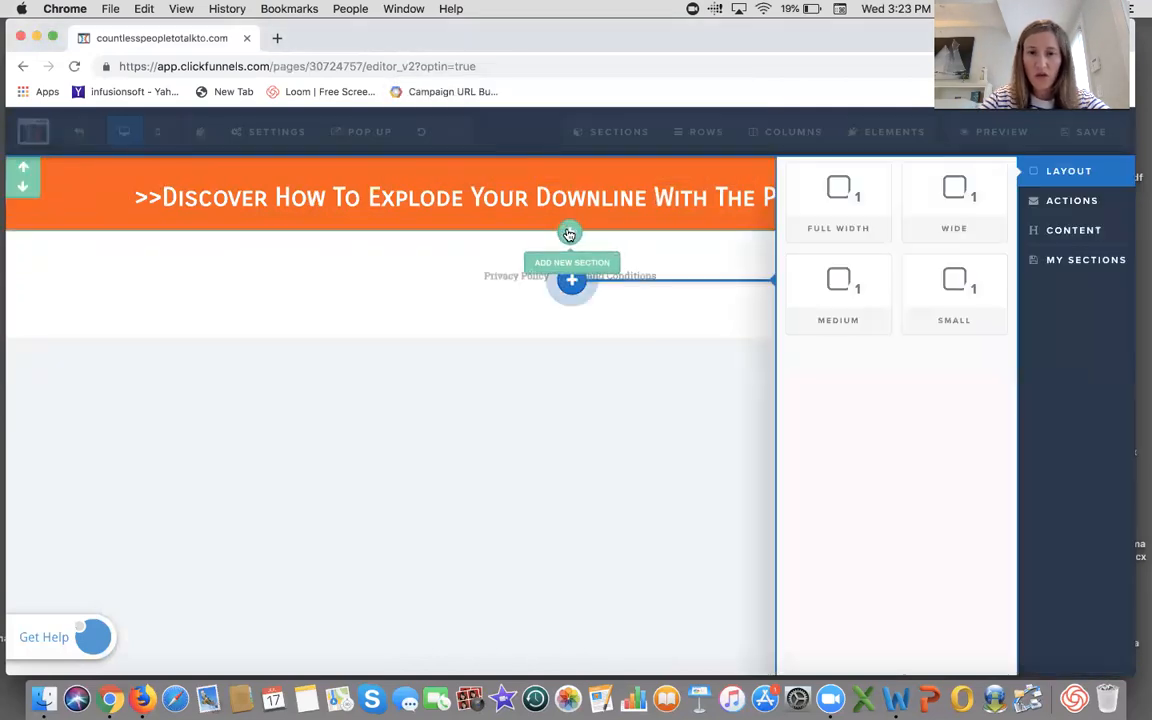
left_click(865, 218)
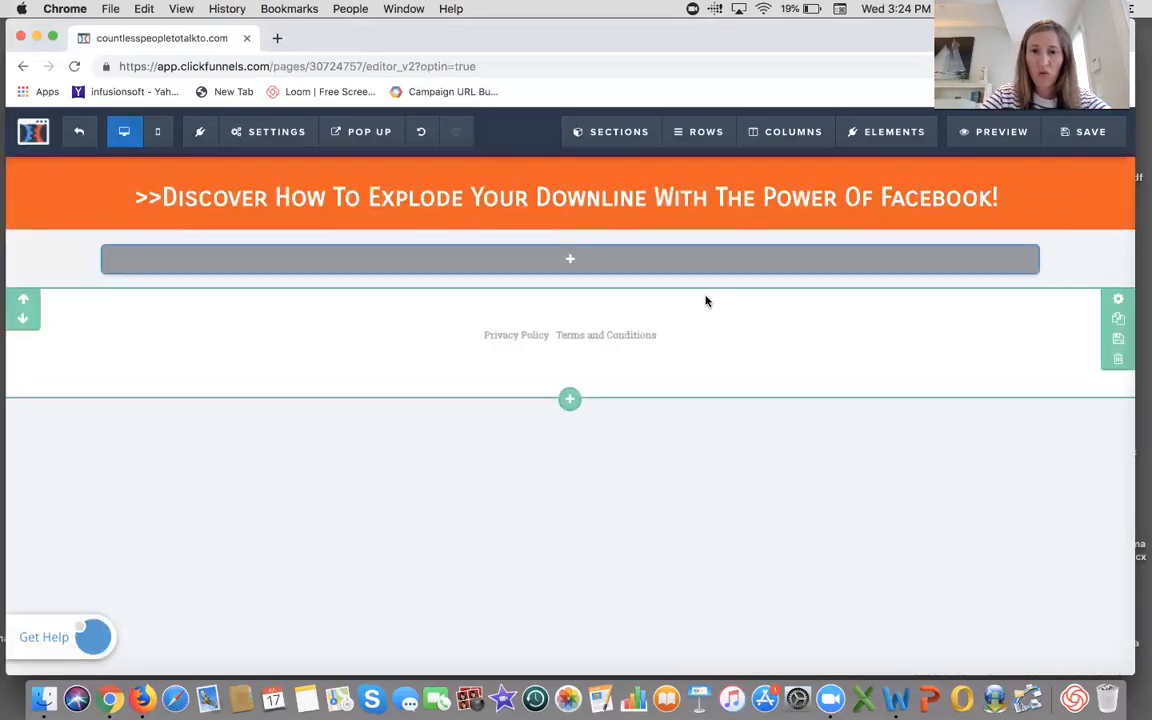
mouse_move(590, 272)
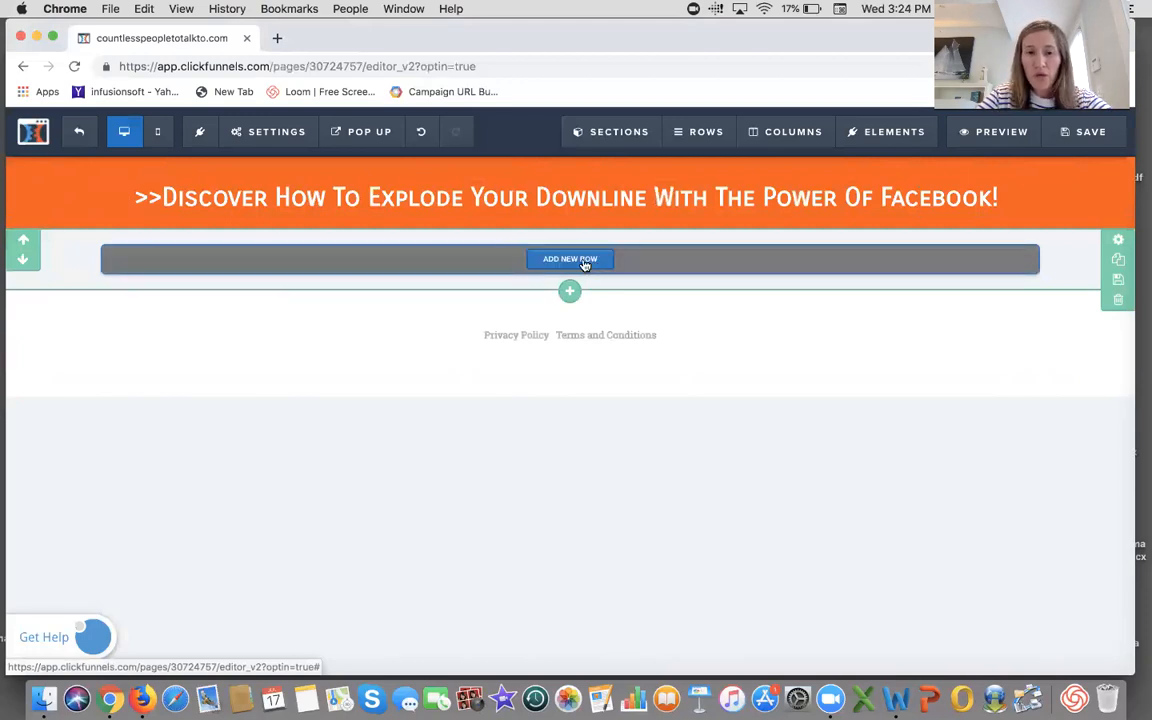
left_click(584, 262)
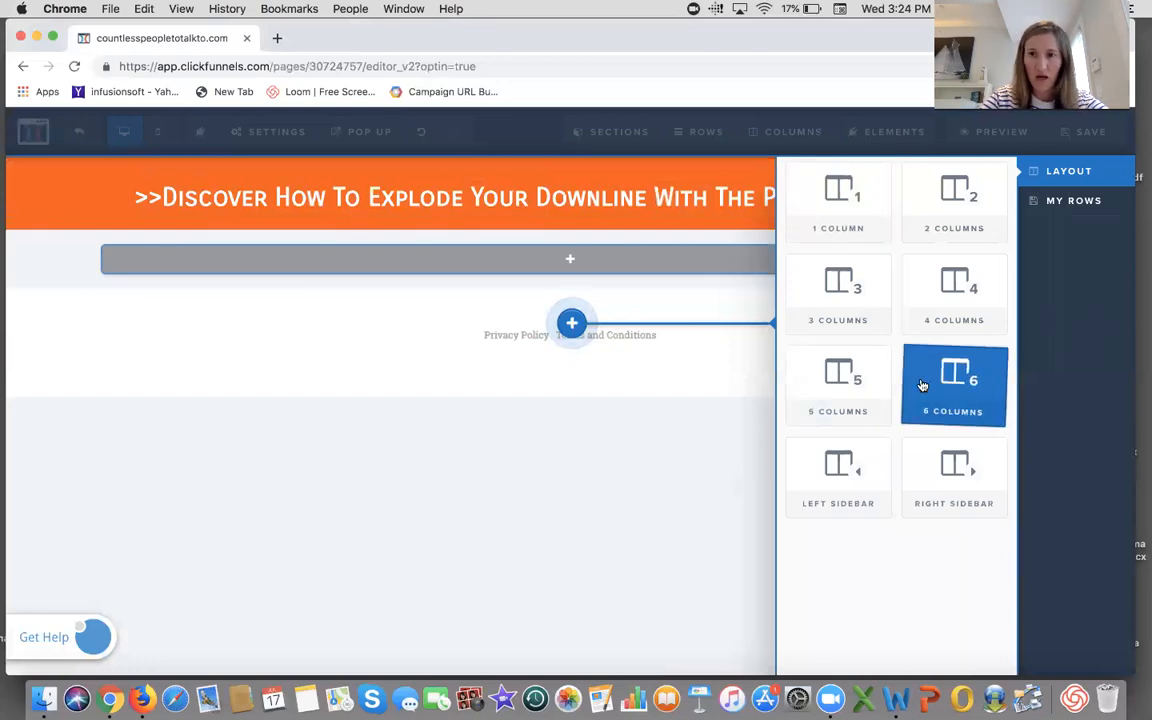
left_click(940, 197)
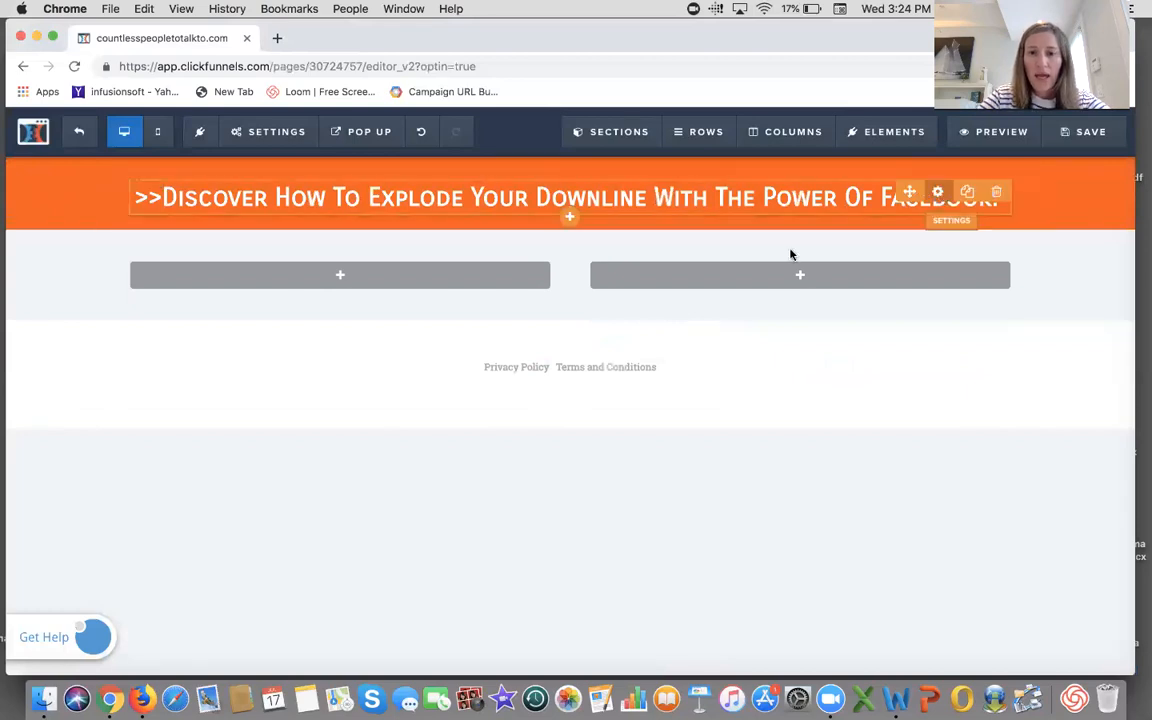
- Add a headline element to the row's left column
left_click(339, 278)
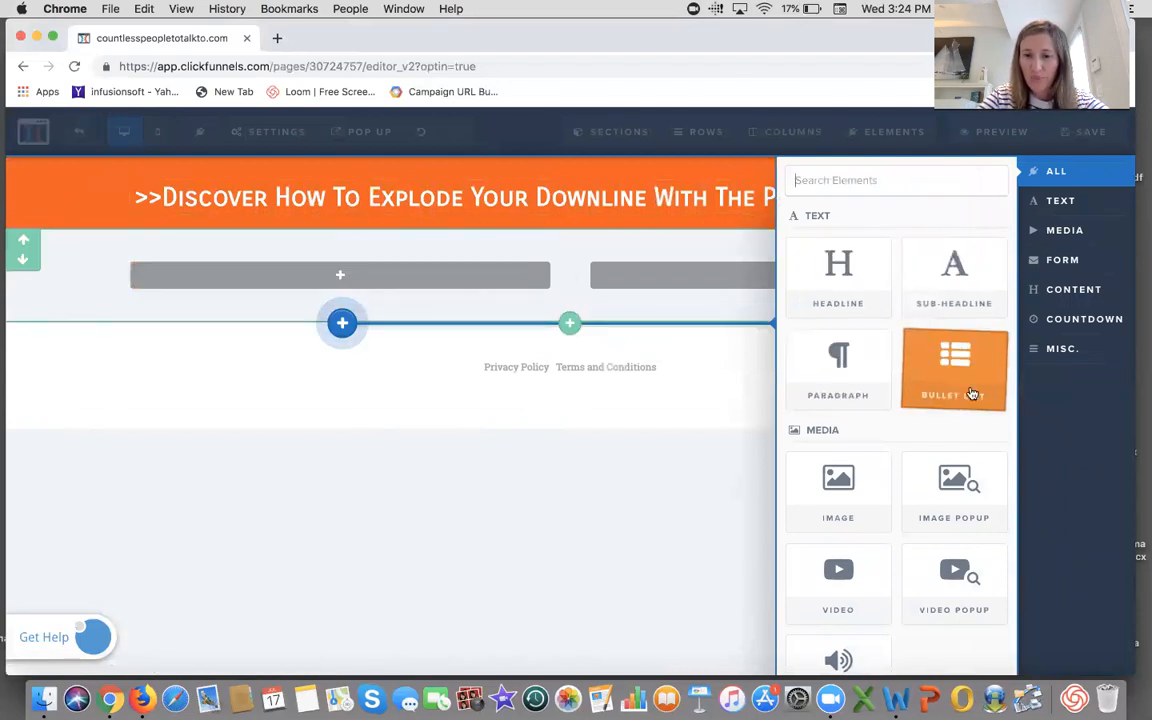
scroll(960, 393, "down", 2)
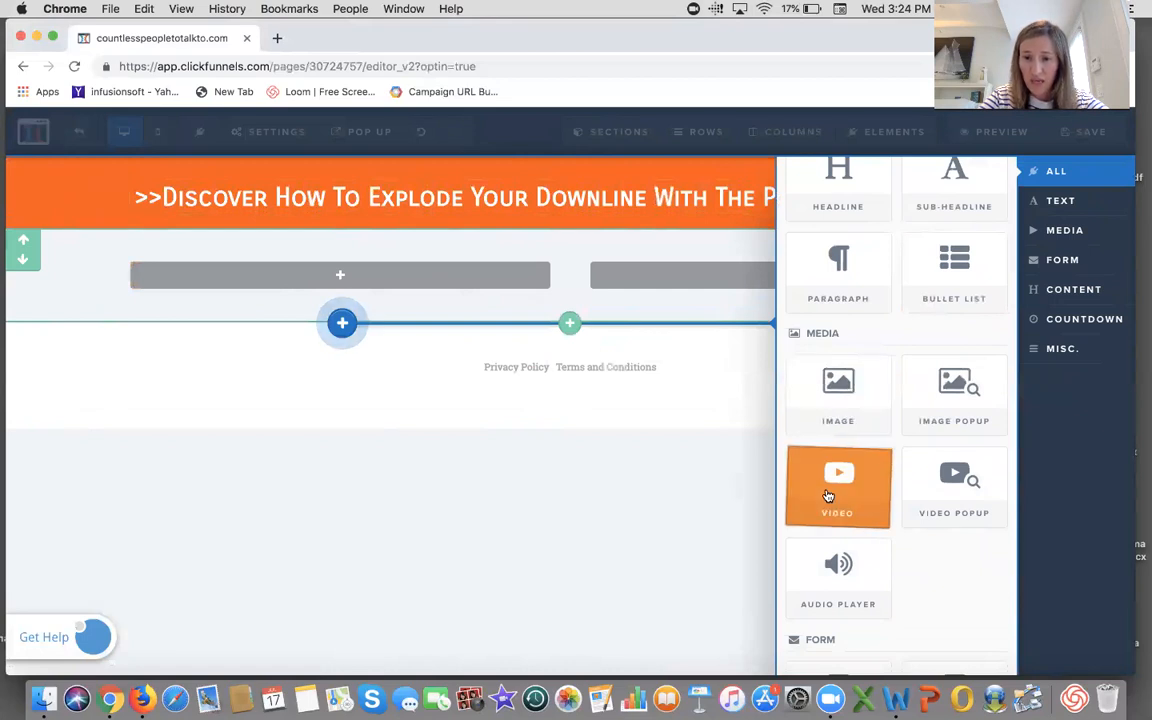
scroll(830, 495, "down", 3)
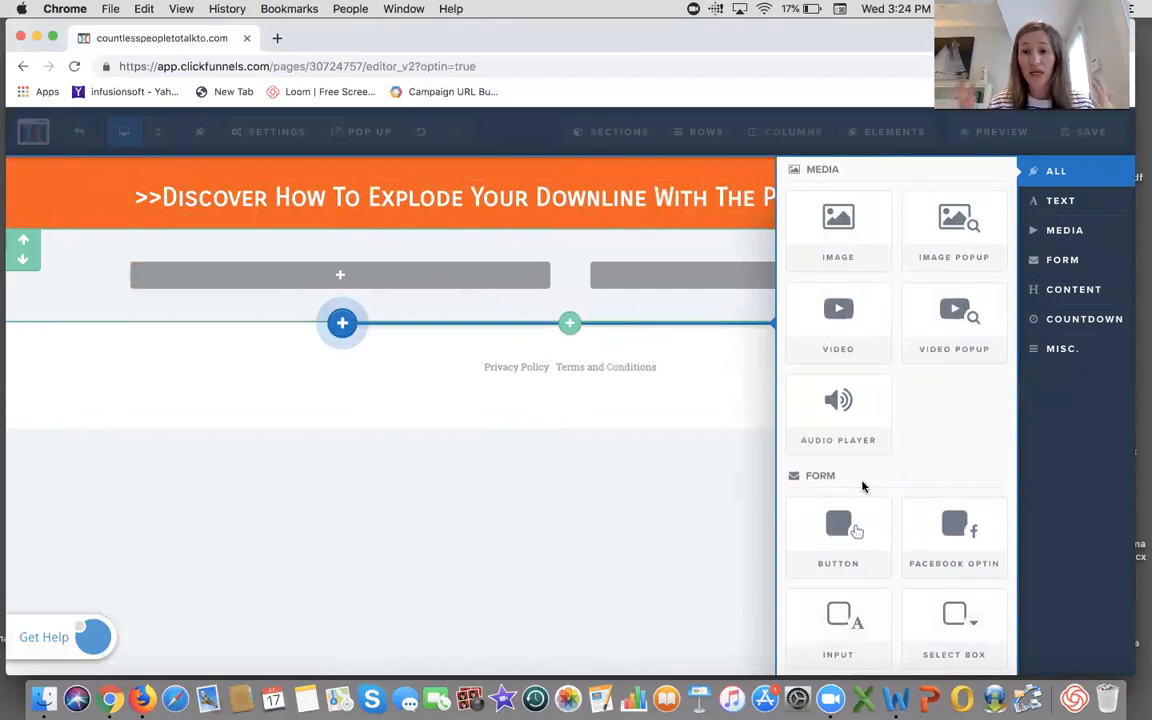
scroll(863, 487, "down", 3)
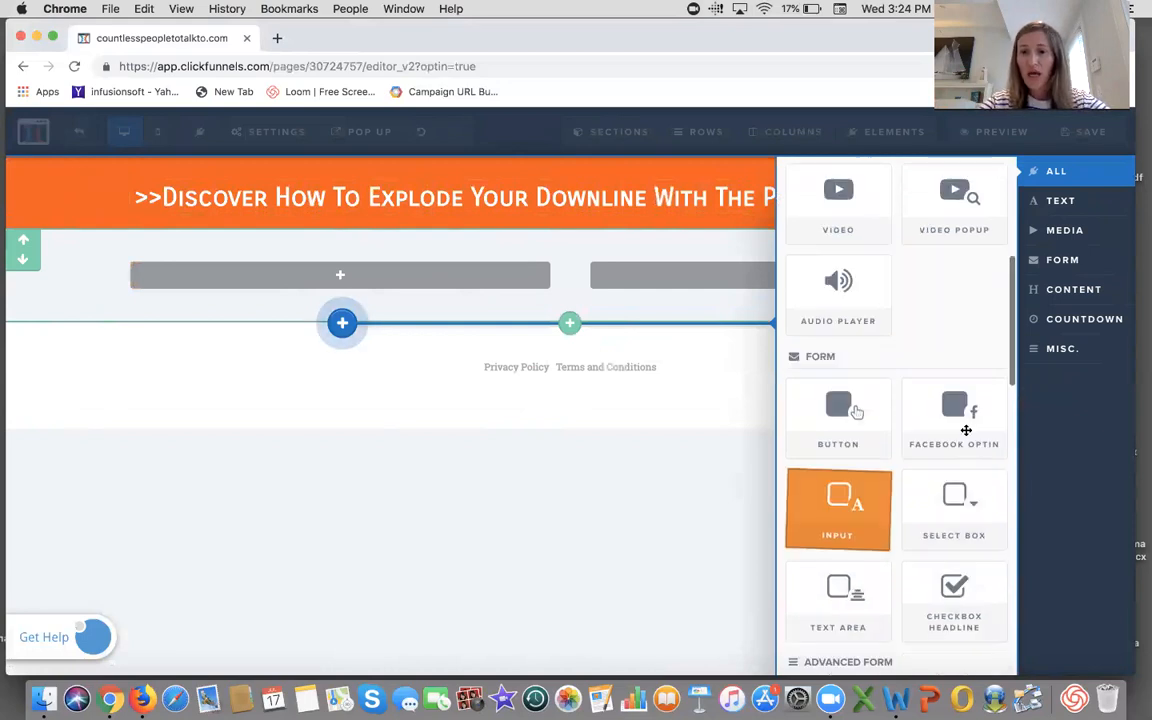
scroll(957, 450, "down", 5)
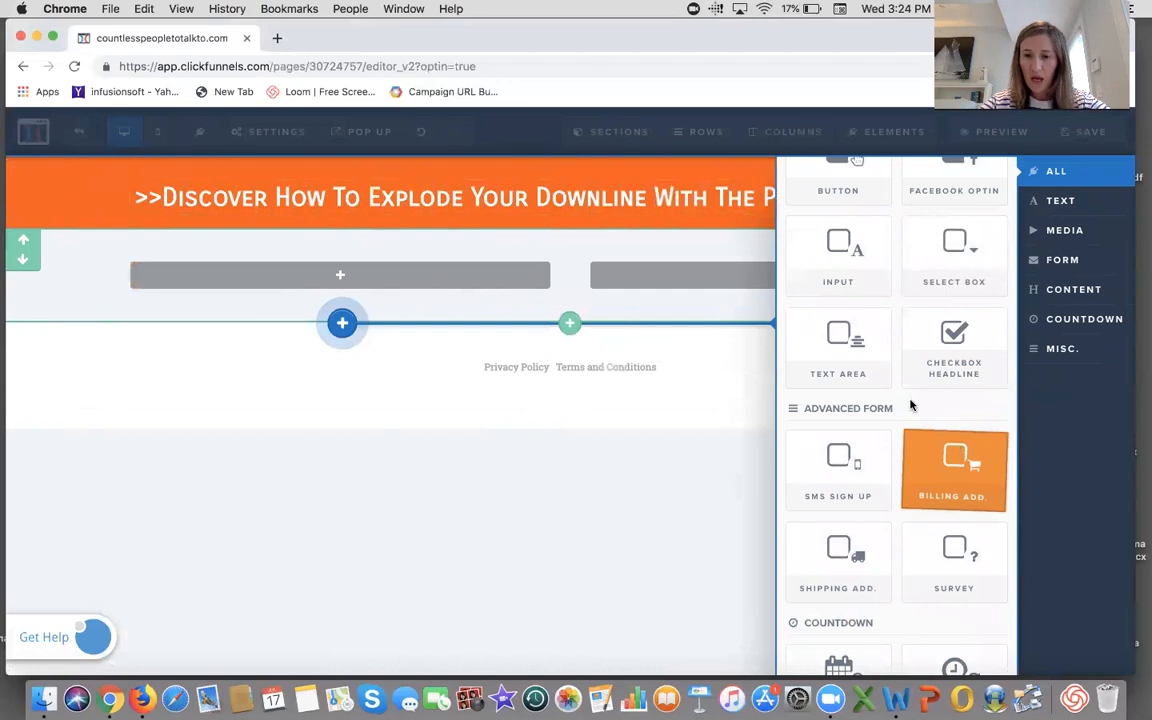
scroll(870, 444, "up", 7)
scroll(870, 444, "up", 6)
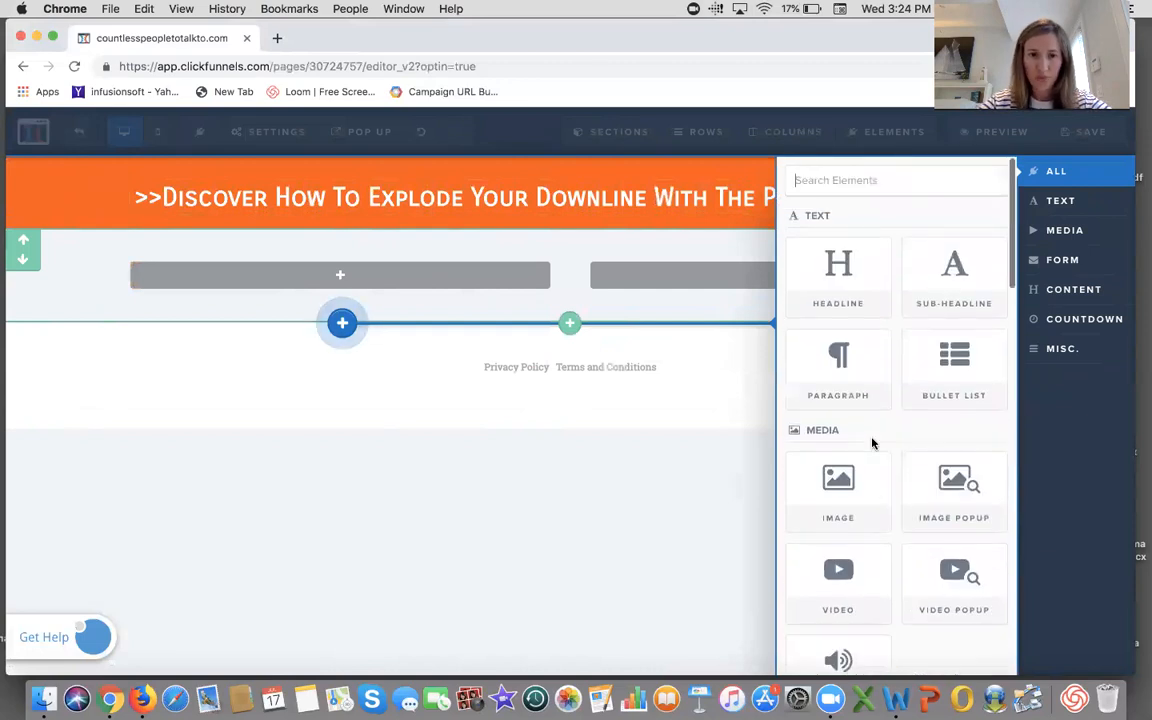
left_click(853, 276)
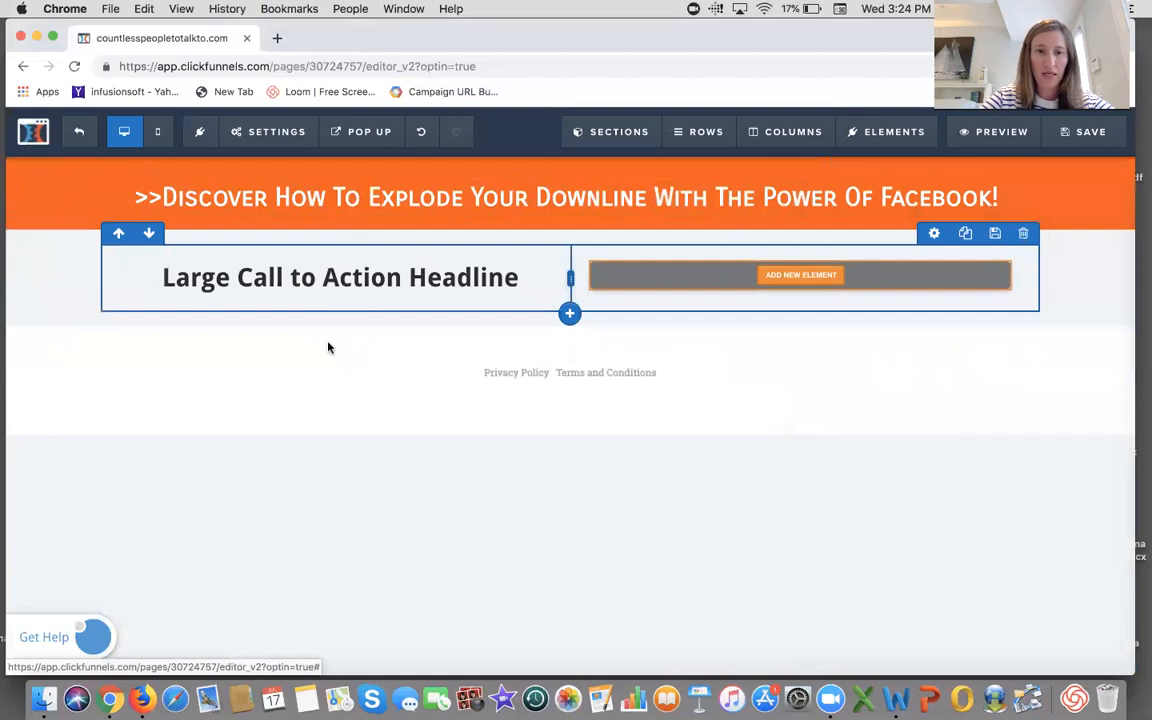
- Add an image element to the right column and choose the beach photo of mother and daughter from the library
left_click(820, 274)
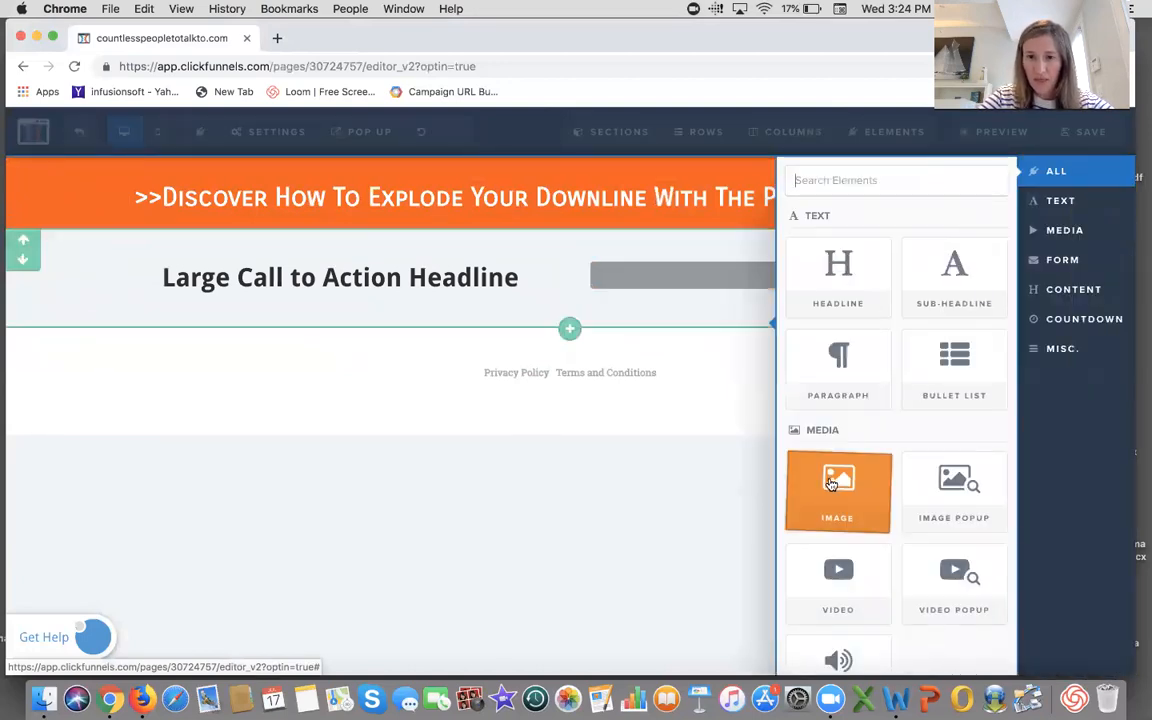
left_click(838, 487)
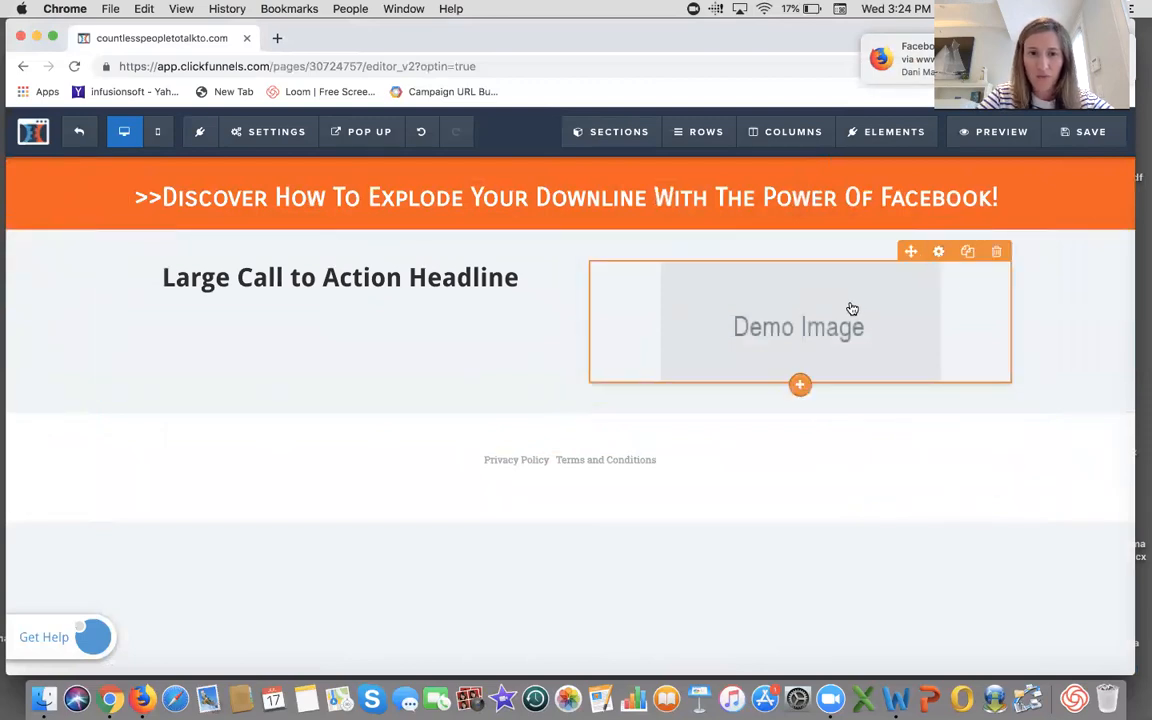
left_click(940, 253)
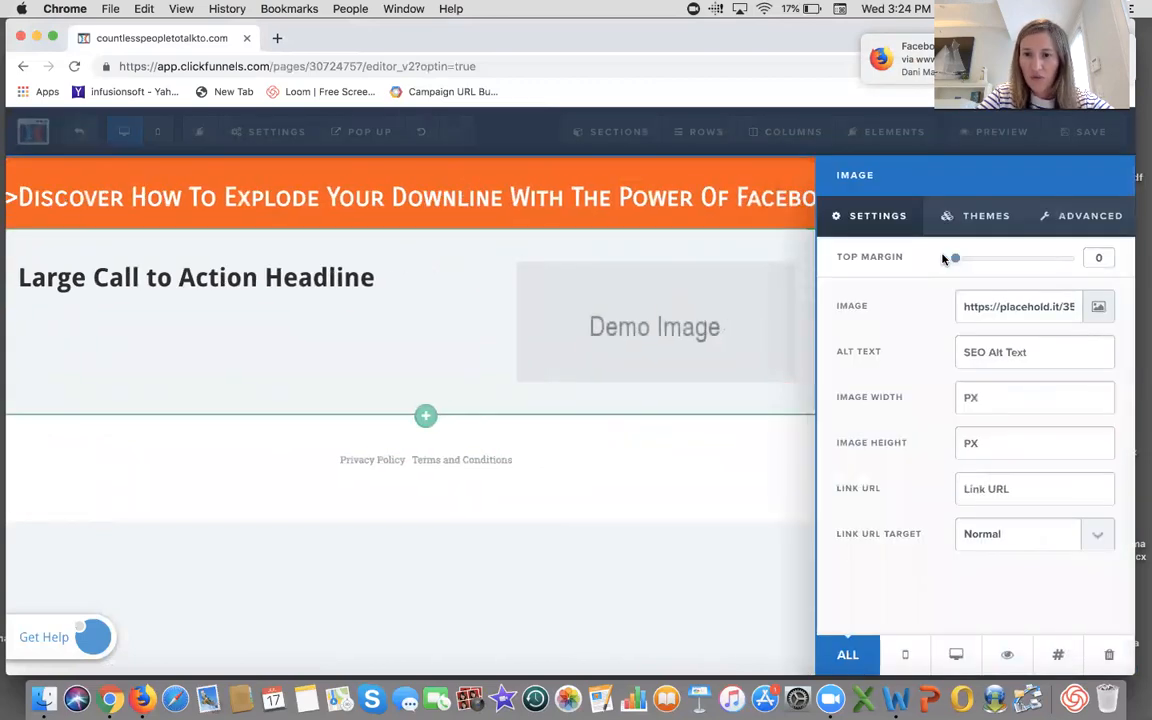
left_click(1096, 310)
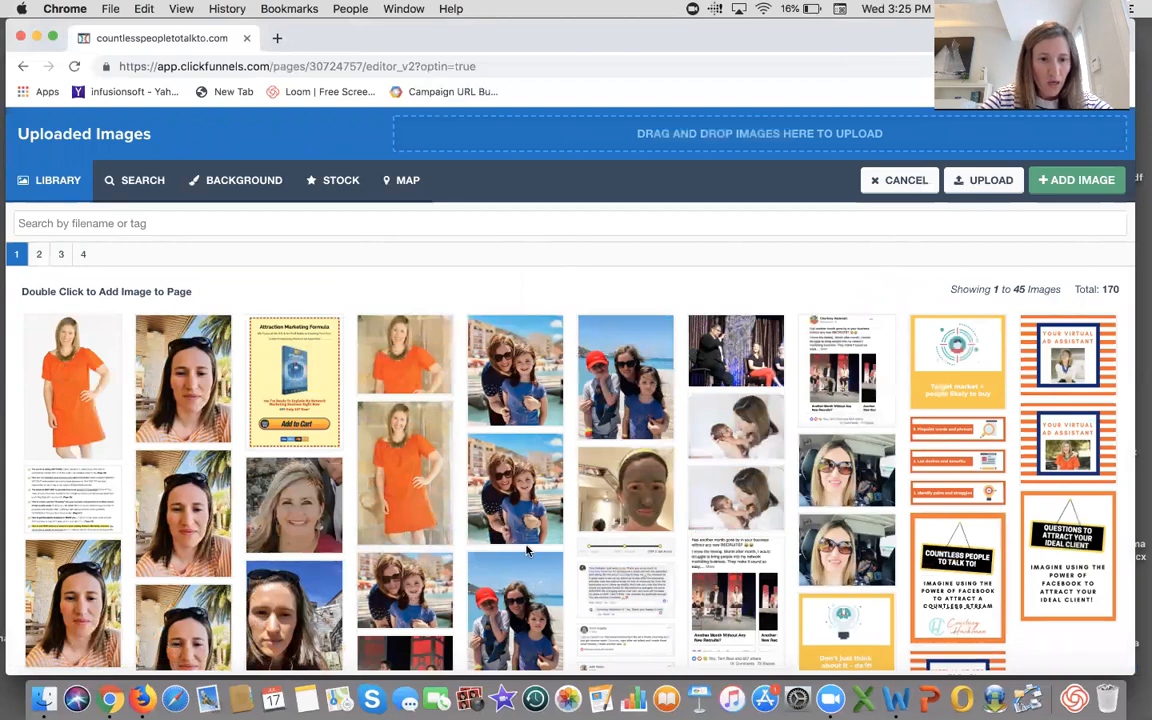
scroll(527, 551, "down", 2)
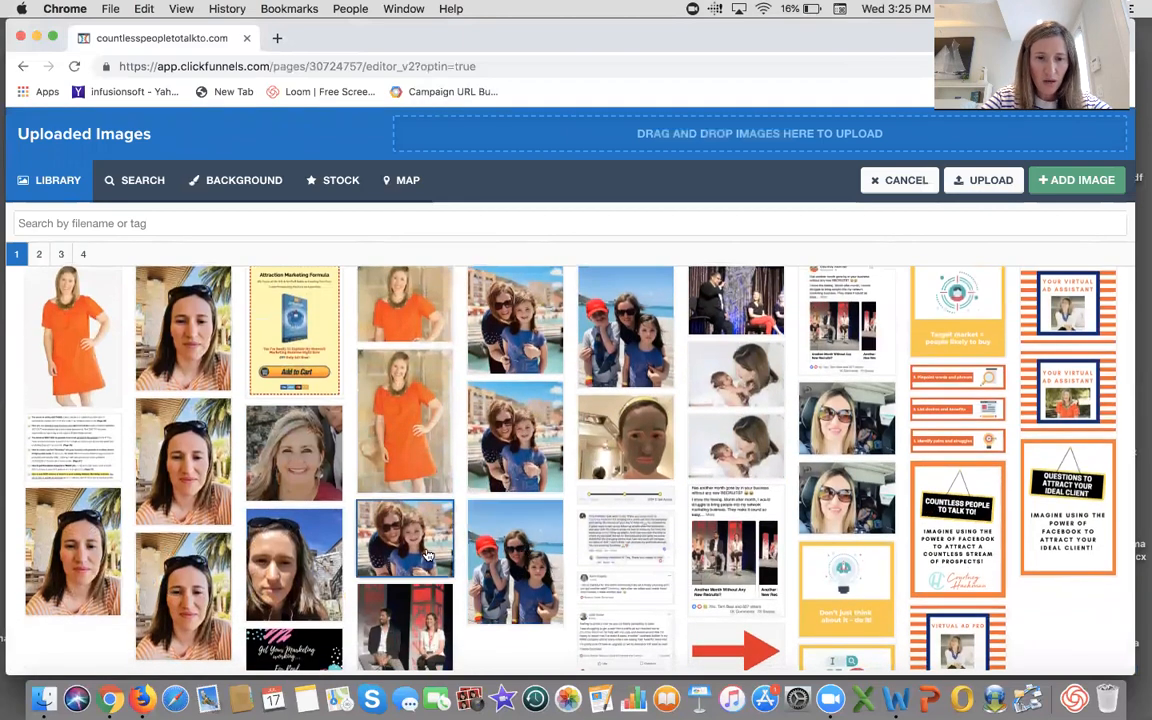
left_click(423, 549)
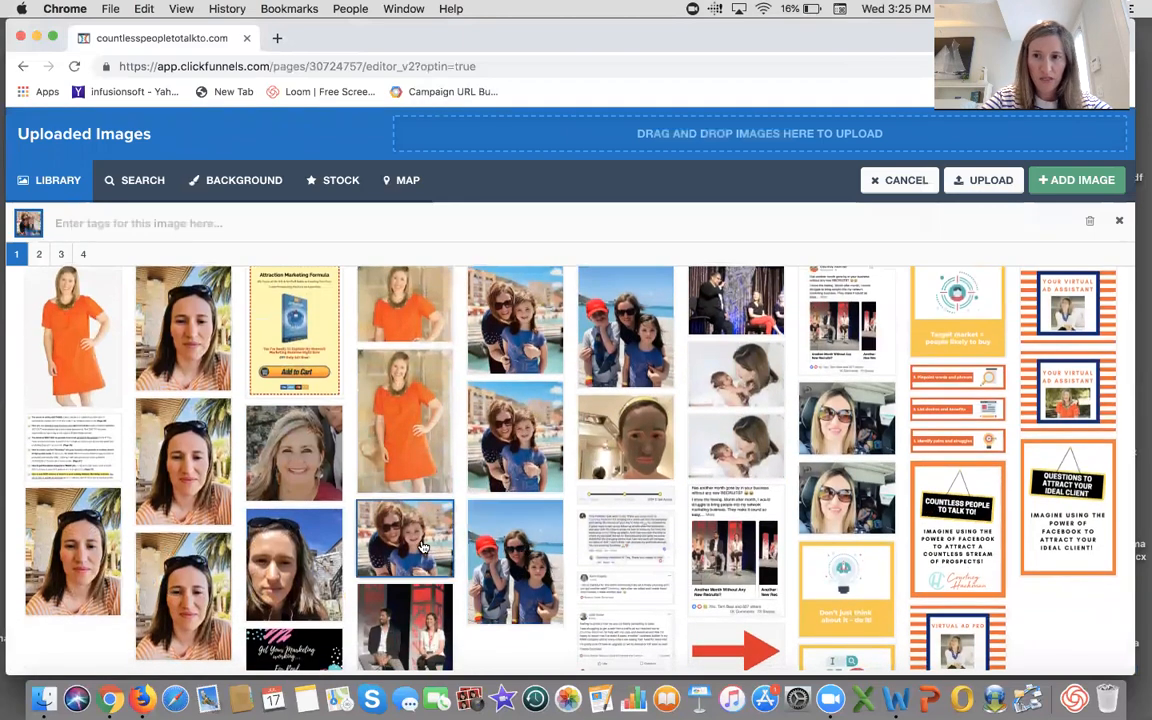
left_click(1076, 180)
left_click(308, 419)
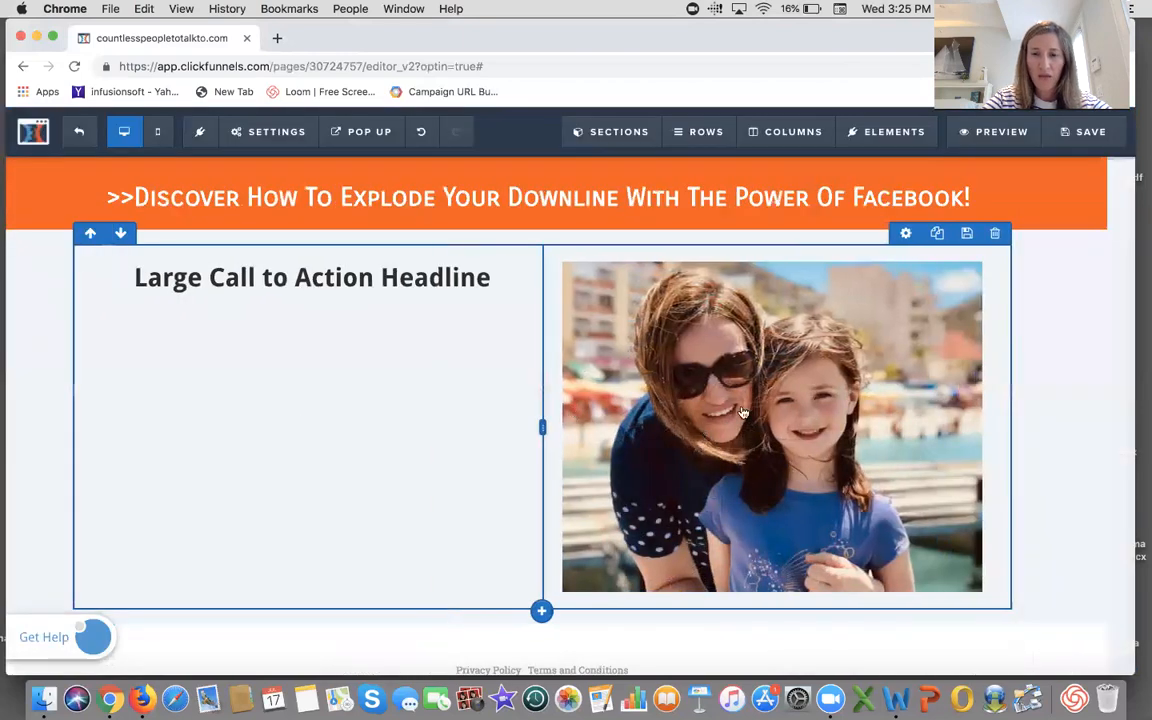
- Set the new section's background color to white and save the page
mouse_move(1121, 271)
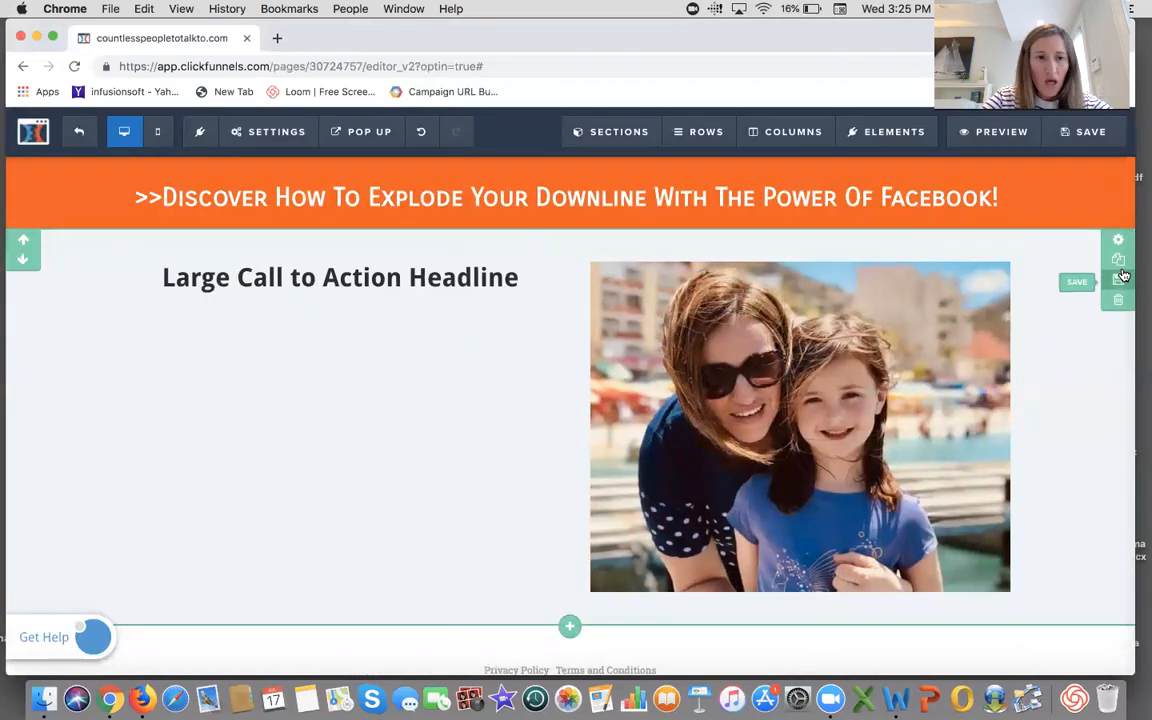
left_click(1120, 243)
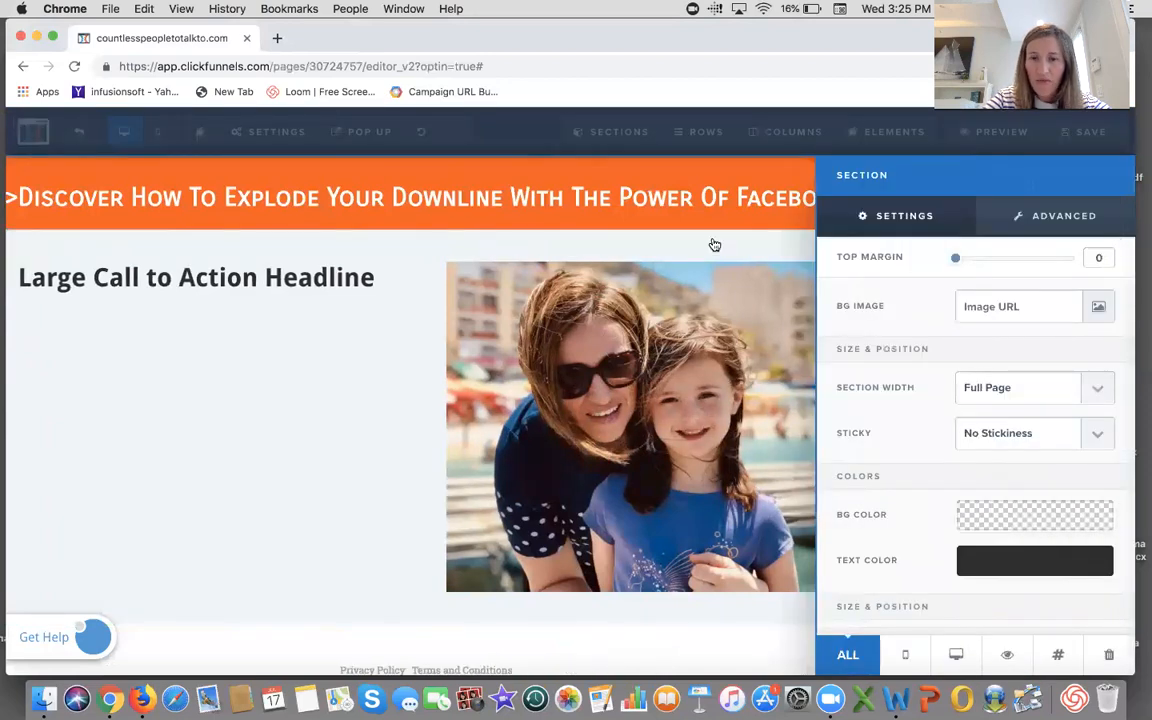
left_click(713, 244)
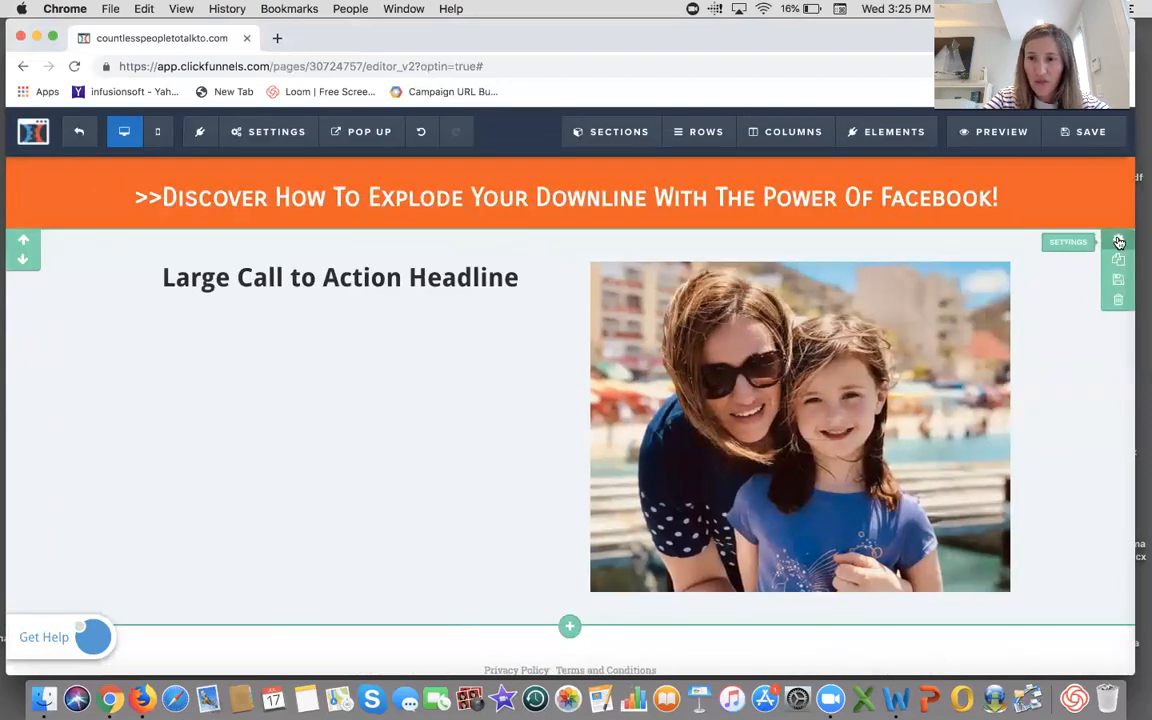
left_click(1120, 243)
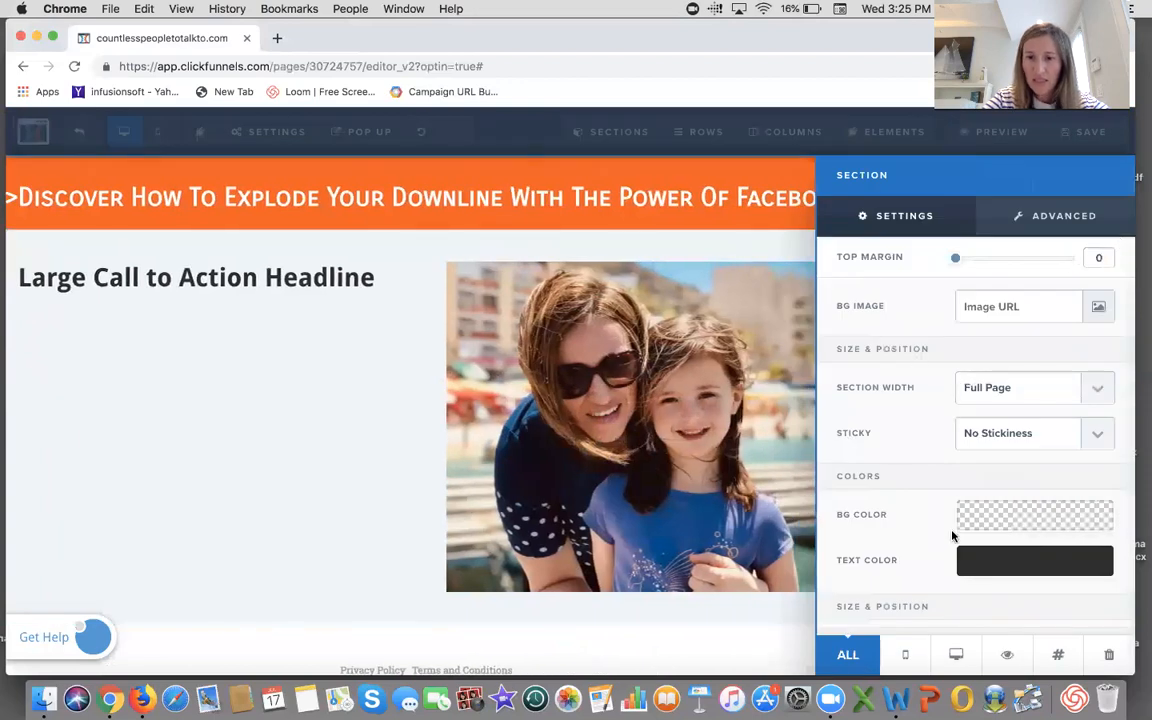
left_click(982, 519)
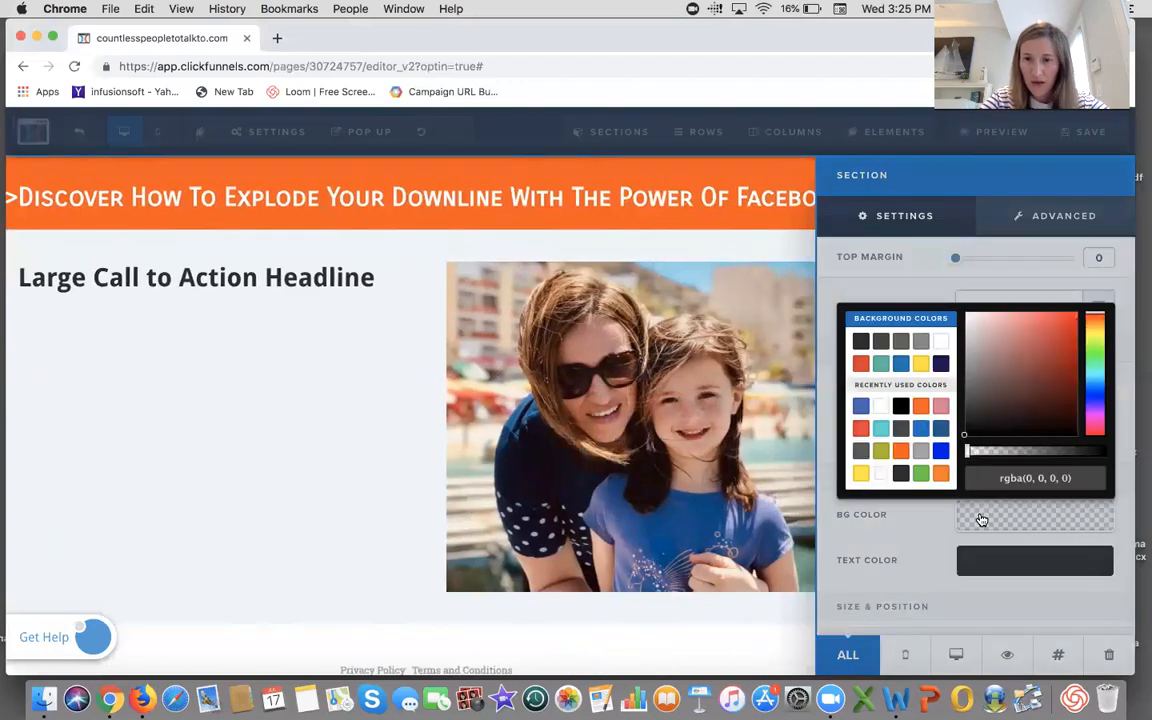
left_click(943, 346)
left_click(388, 382)
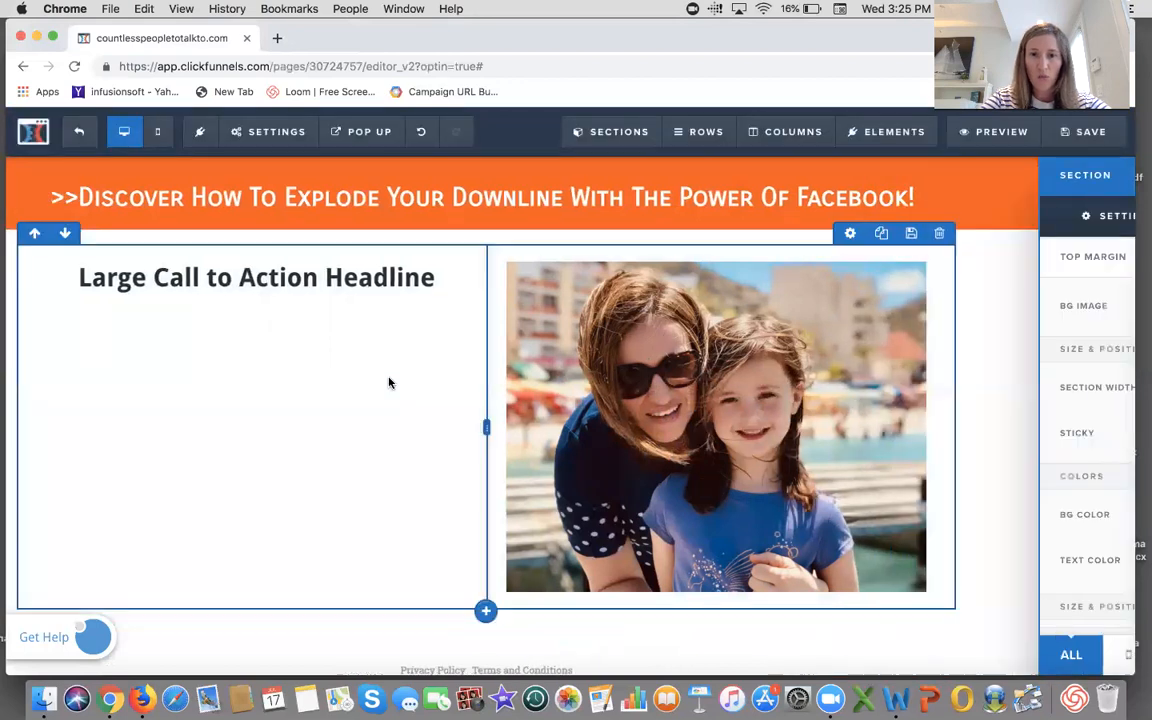
left_click(1106, 134)
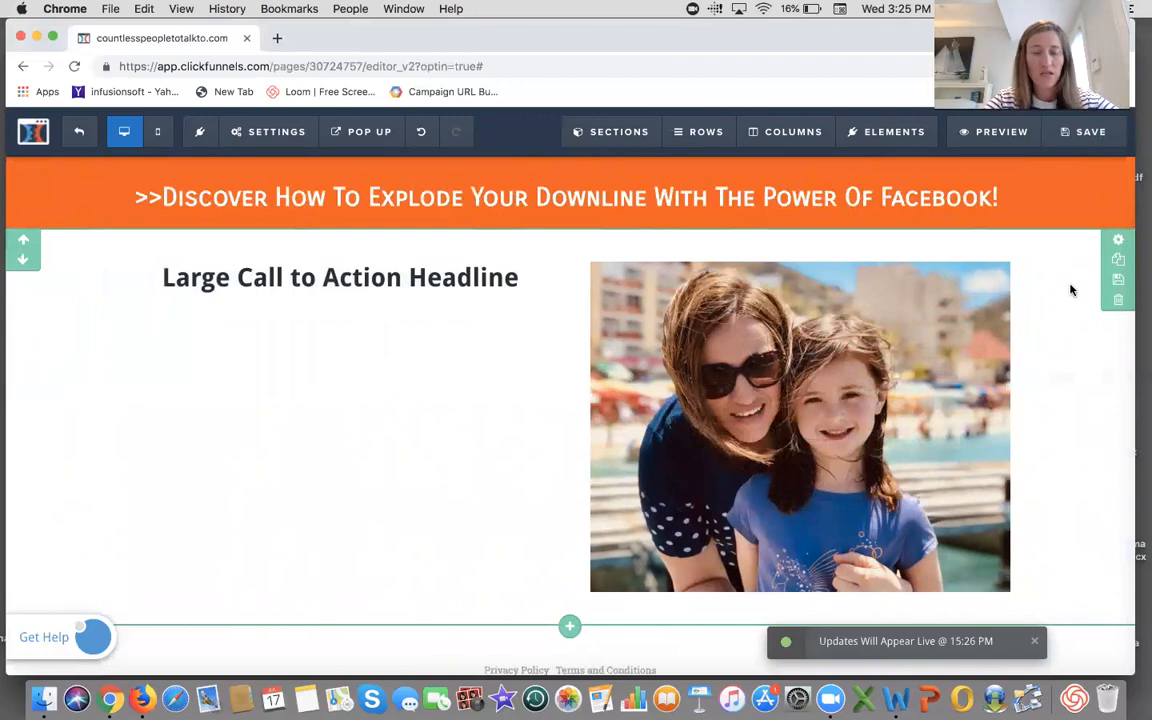
- Set the photo's image height to 400 px and save the page
left_click(939, 252)
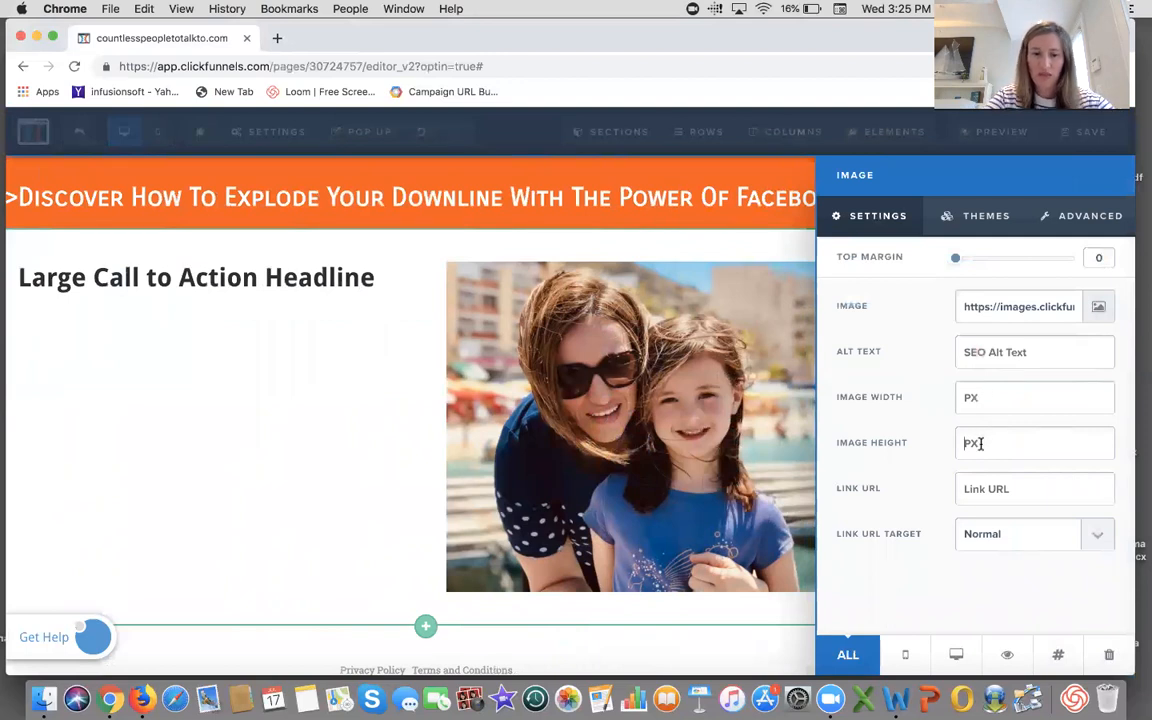
type("400")
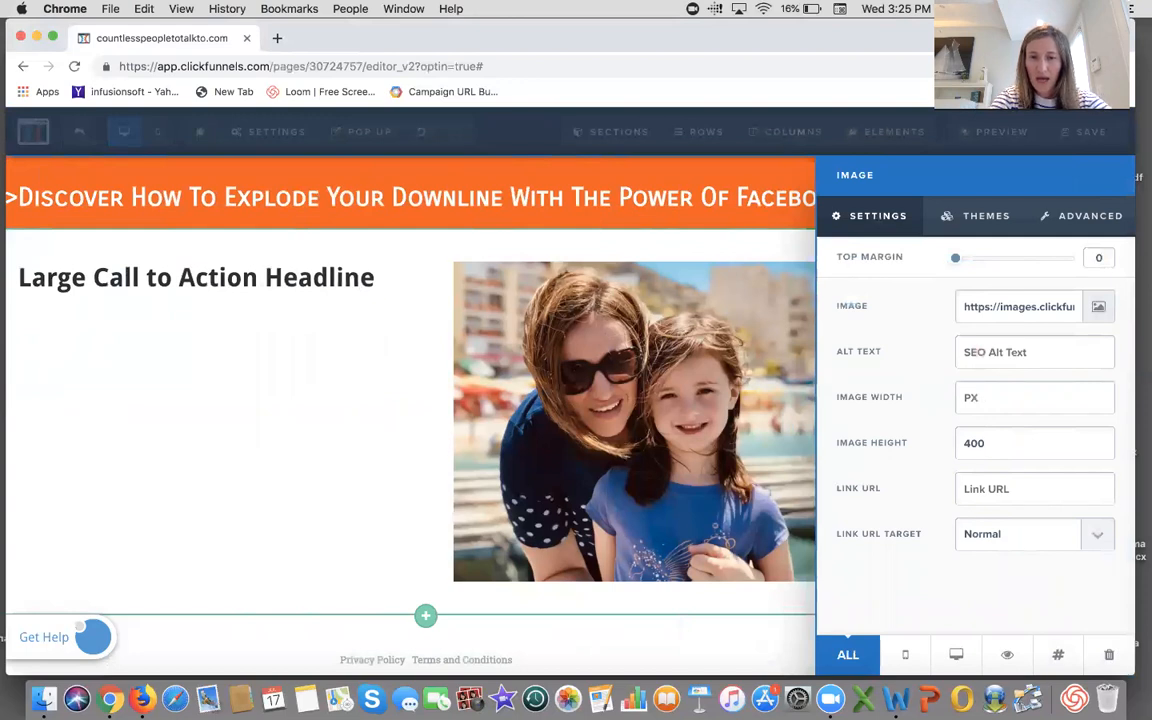
left_click(206, 414)
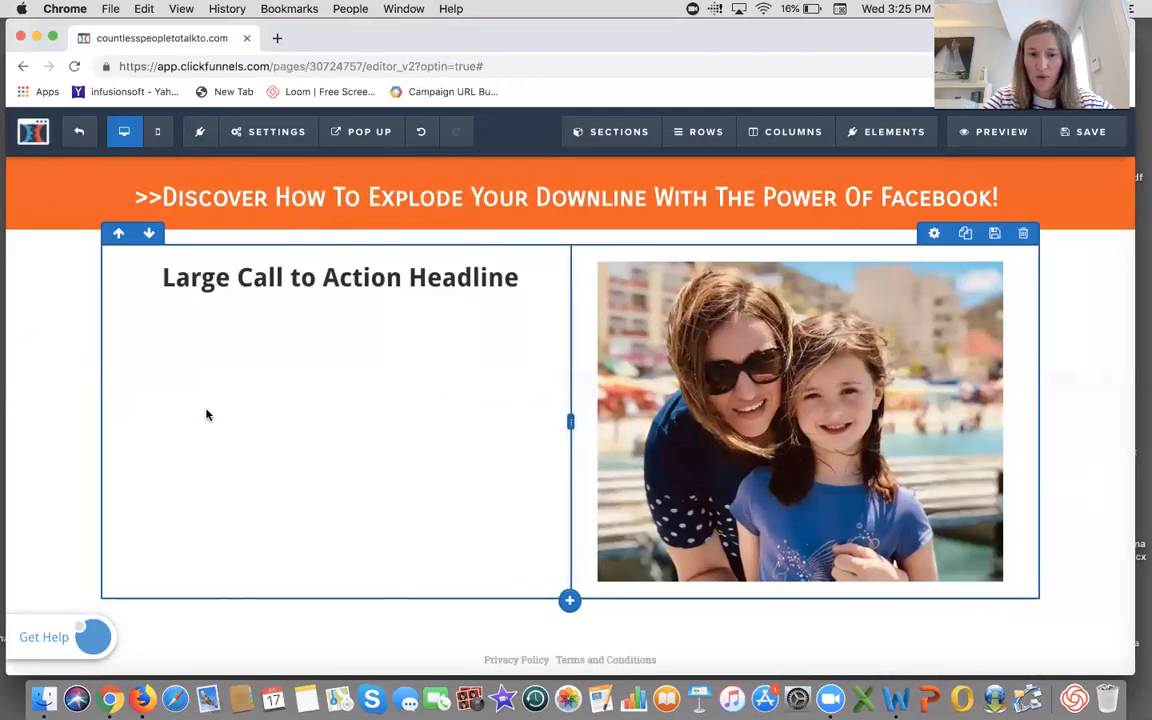
left_click(1070, 148)
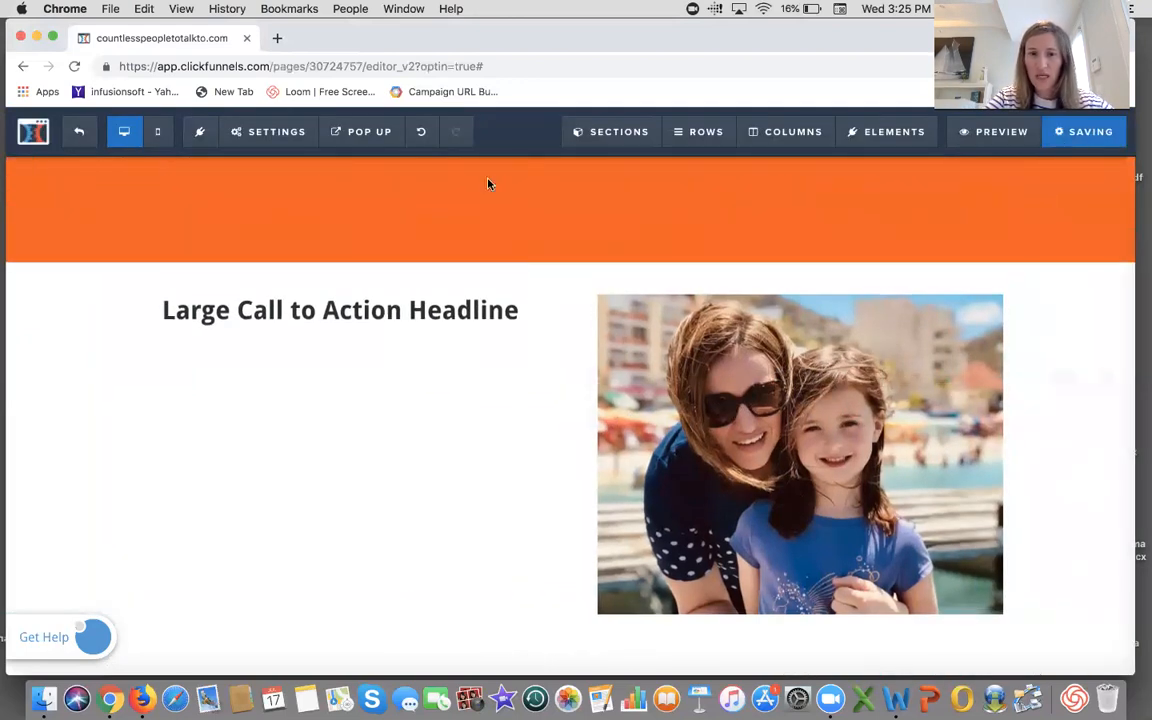
- Replace the left headline text with "Discovery How To Build Your Network Marketing Business Without Sending Cold Messages..." and save
left_click(528, 278)
left_click_drag(520, 278, 163, 278)
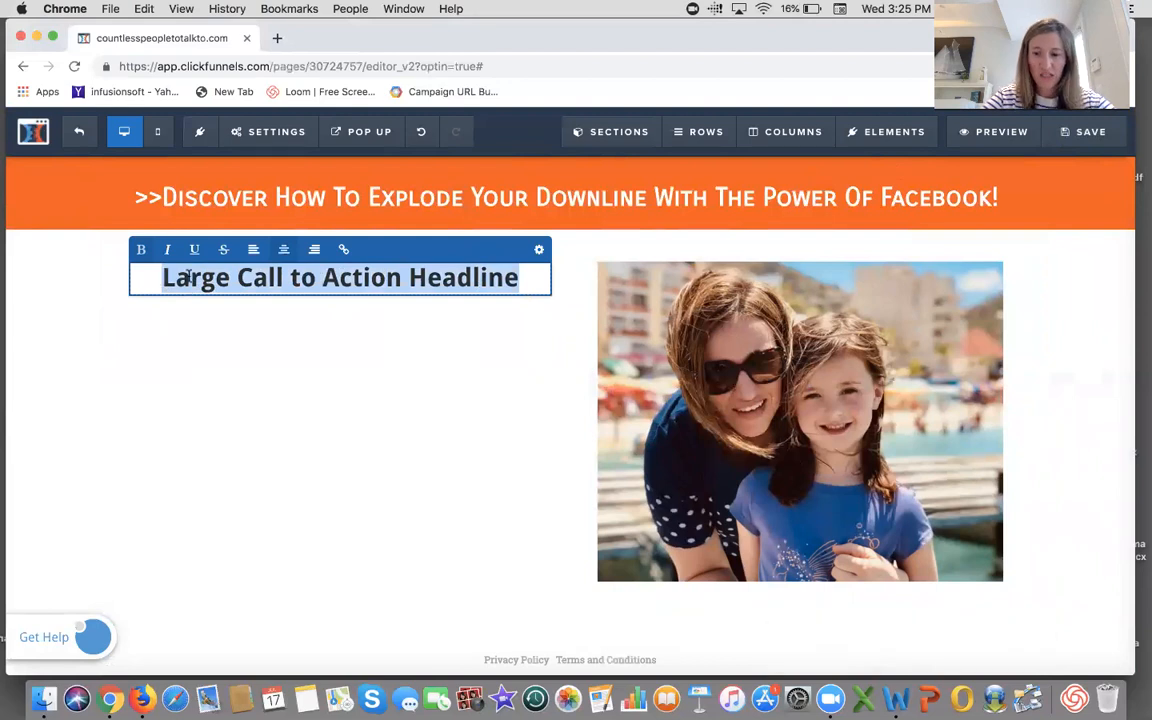
key("BackSpace")
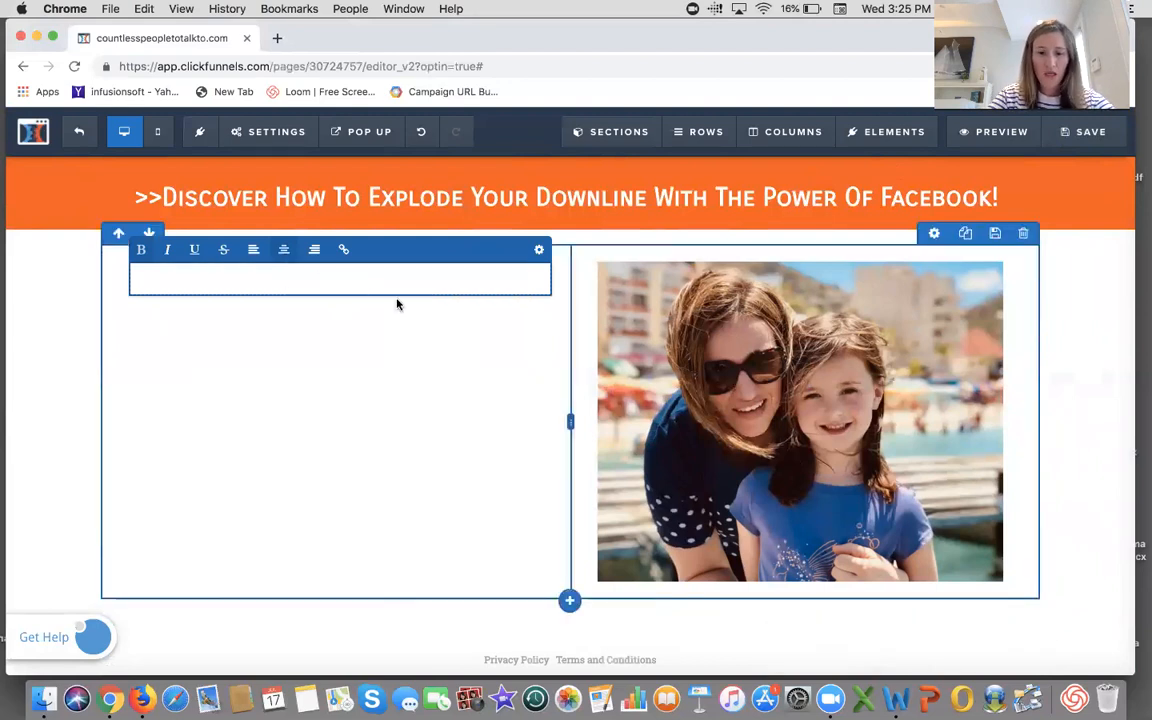
type("Discover")
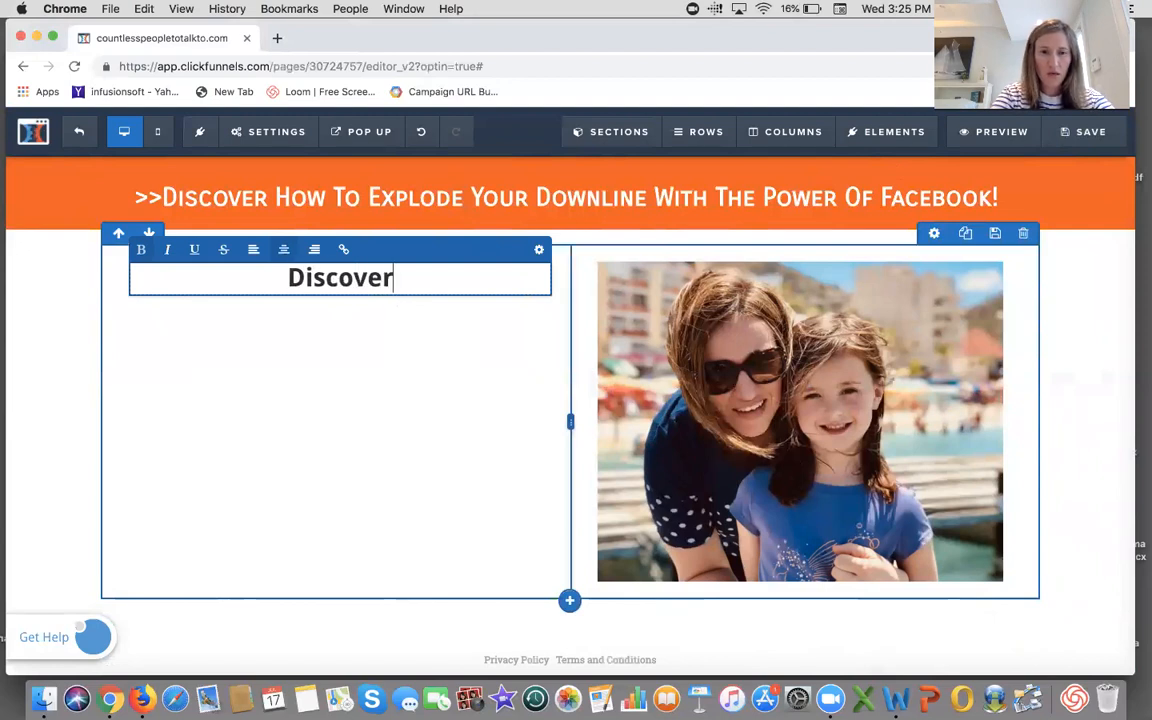
type("y How To ")
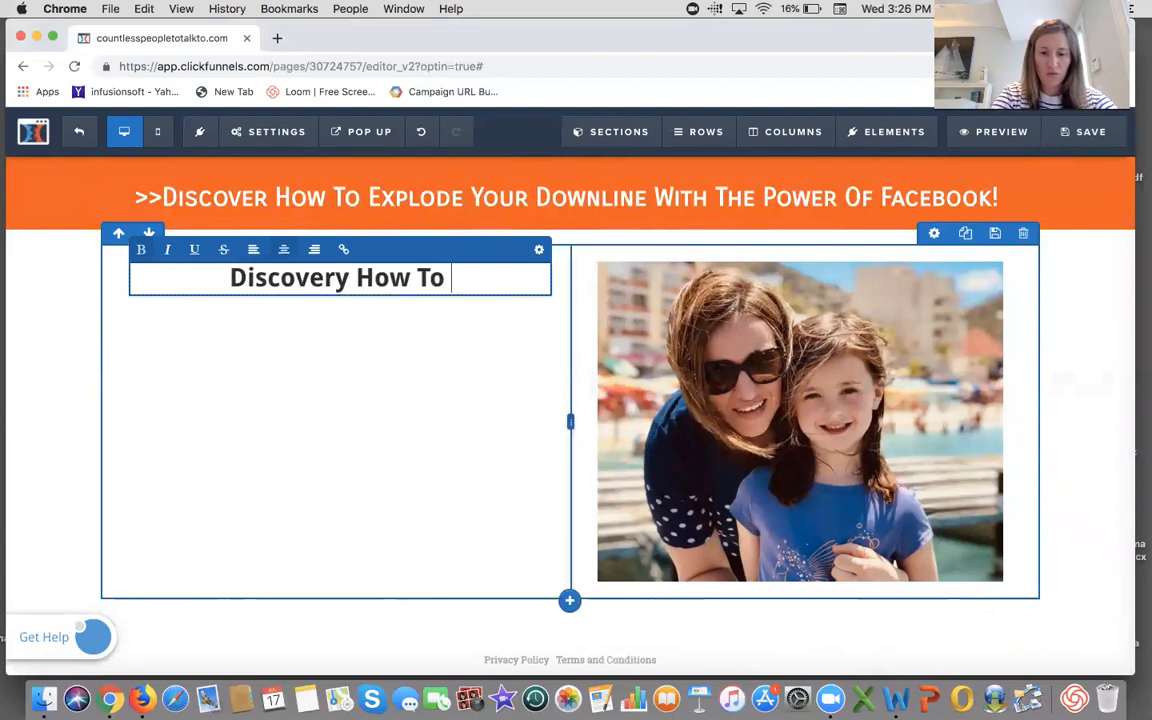
type("Build You")
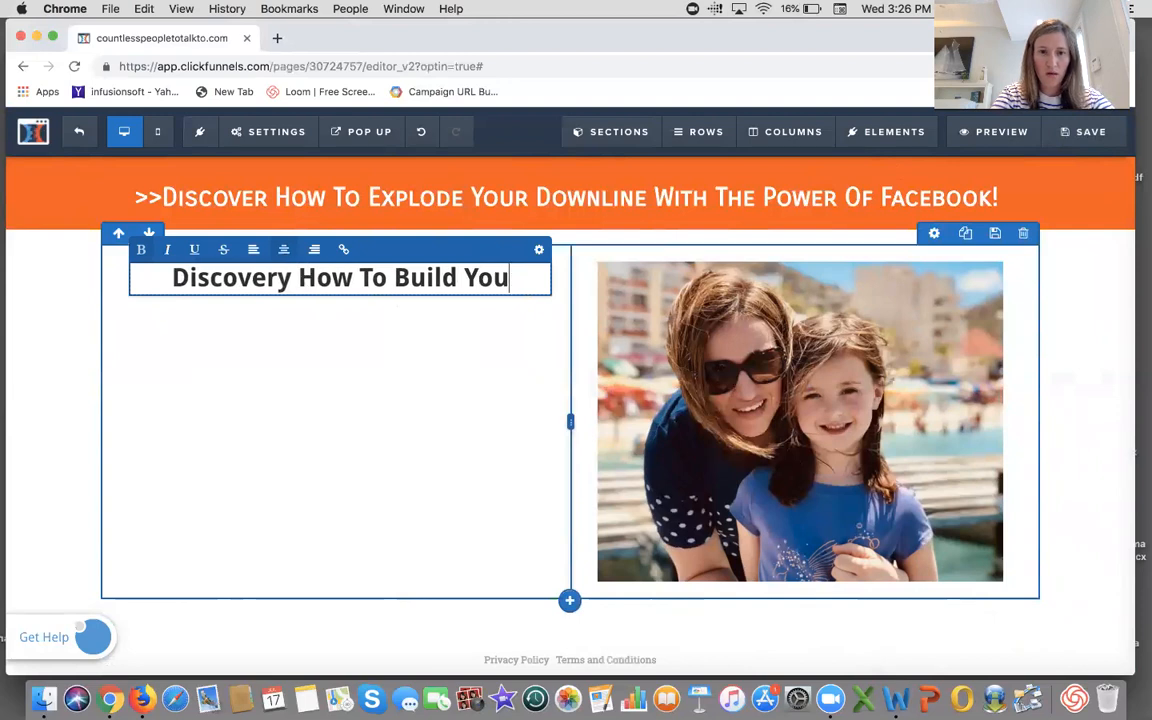
type("r Network ")
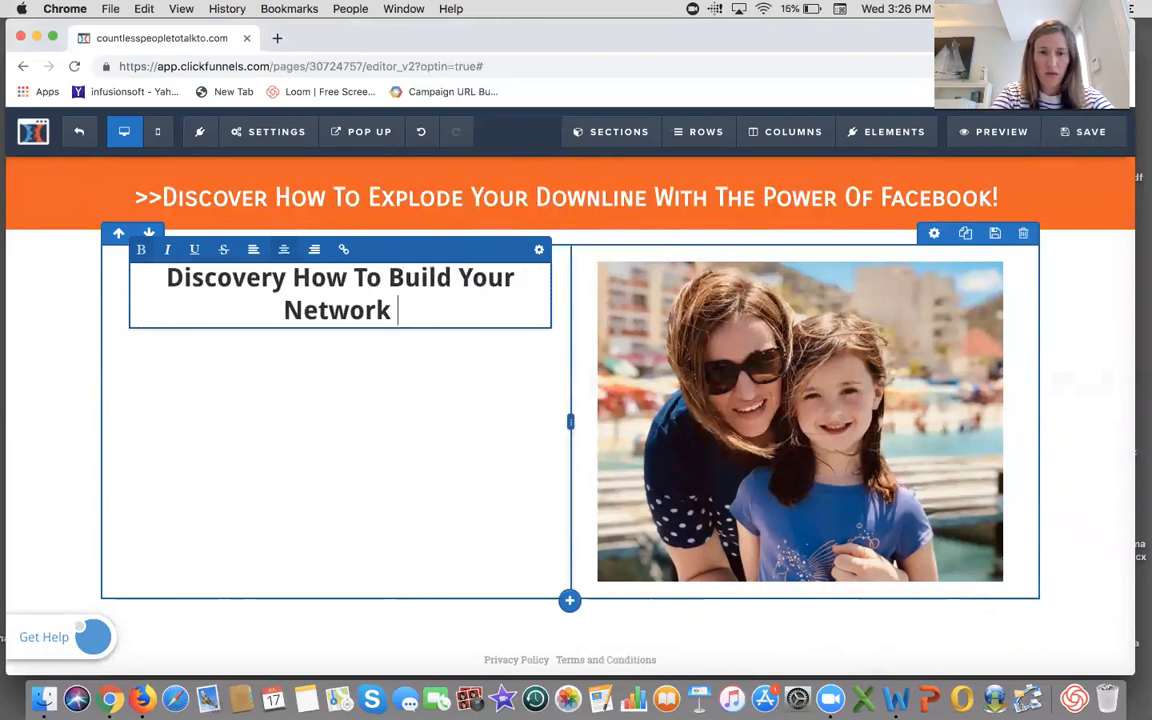
type("Marketing B")
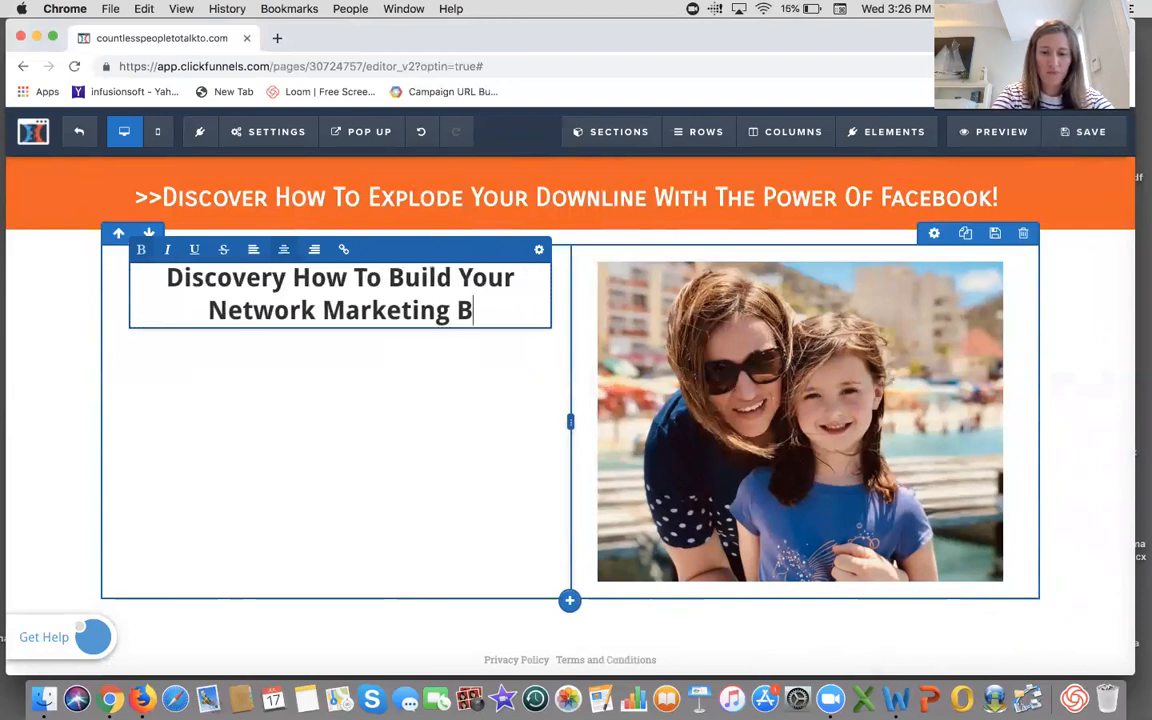
type("usiness W")
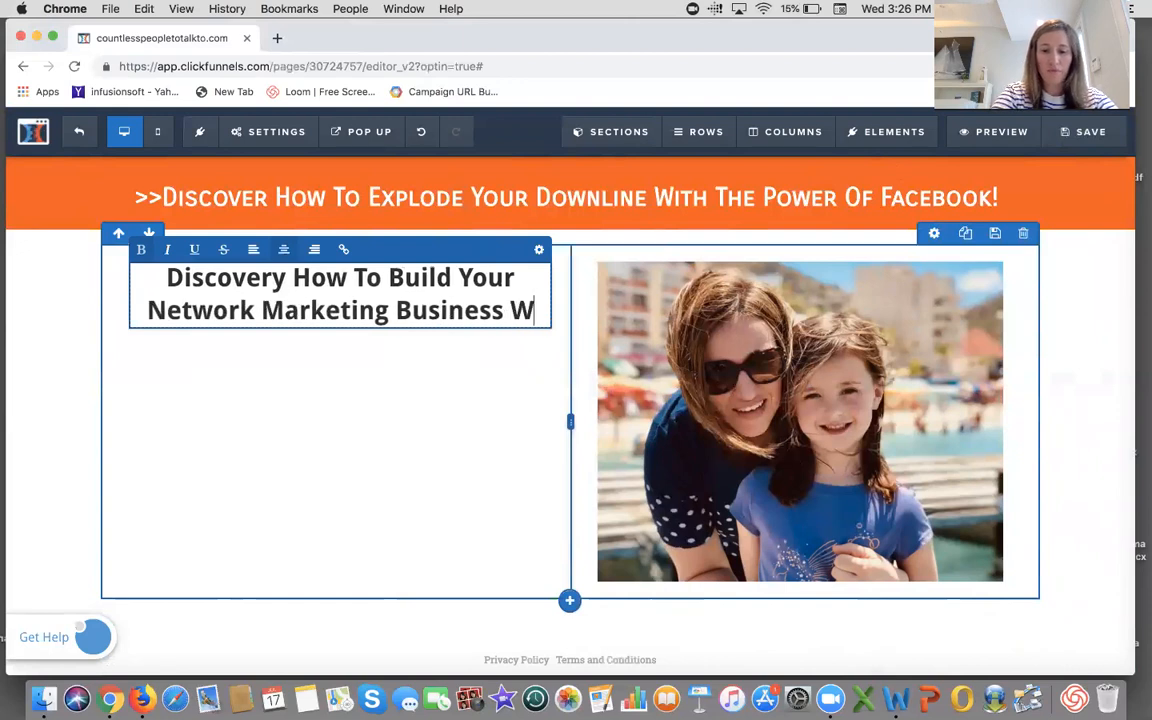
type("ithout")
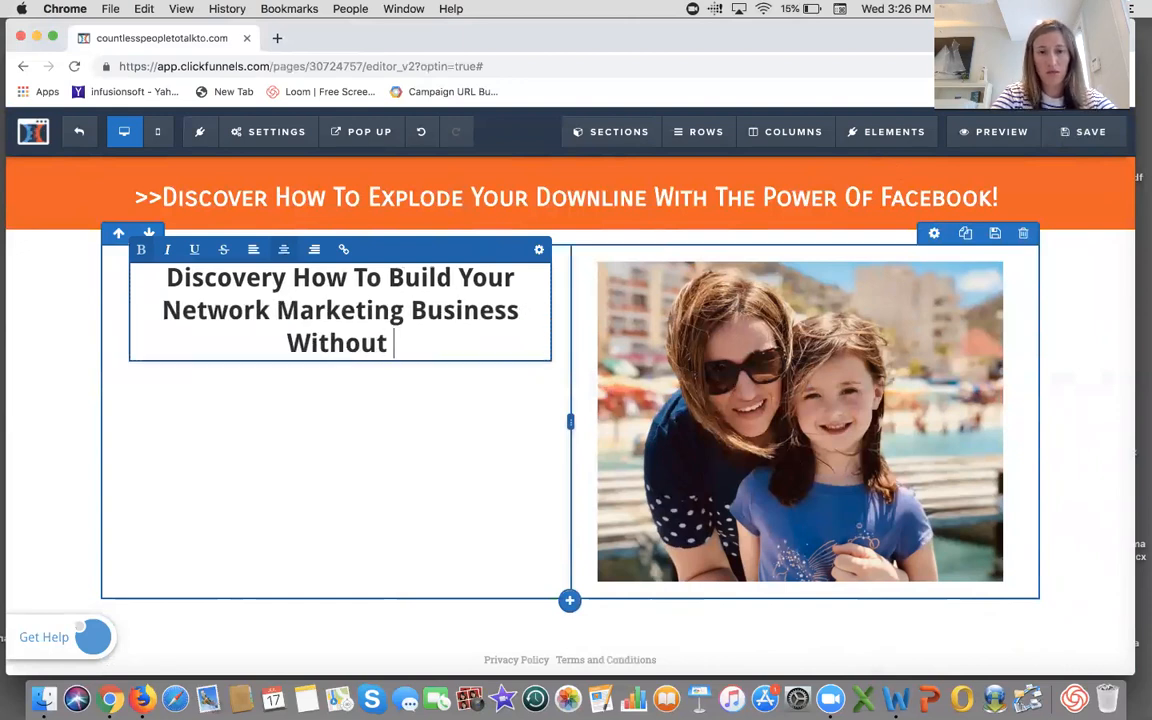
type(" Sending ")
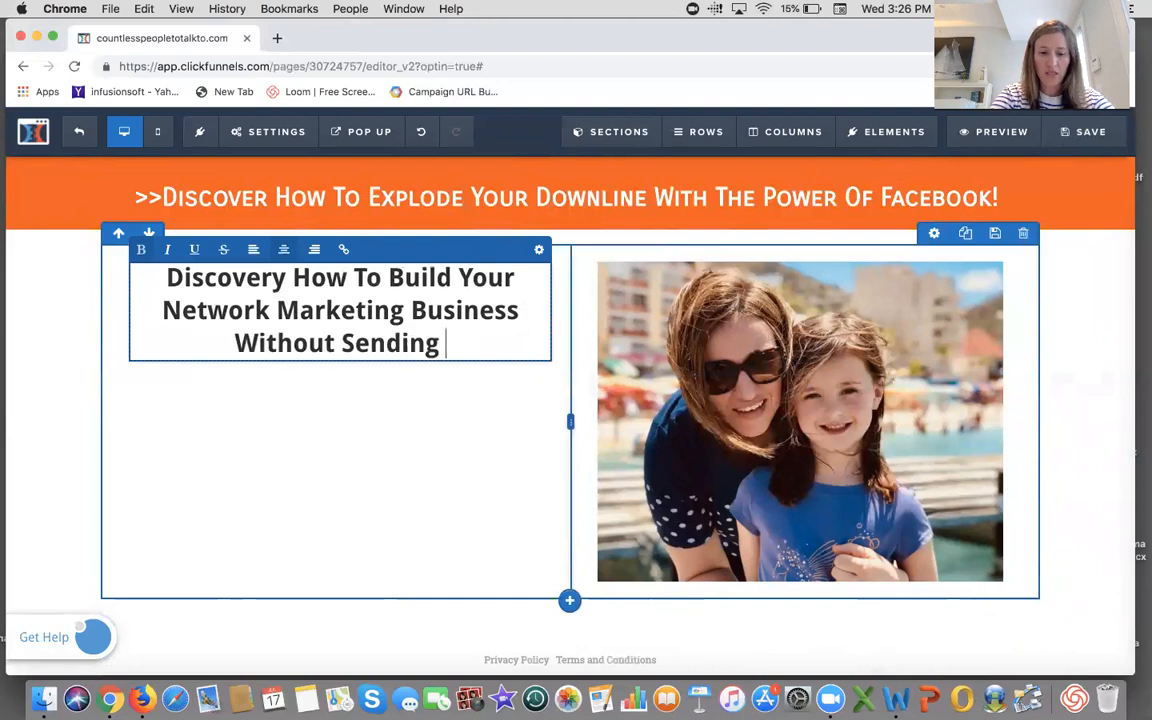
type("Cold Mess")
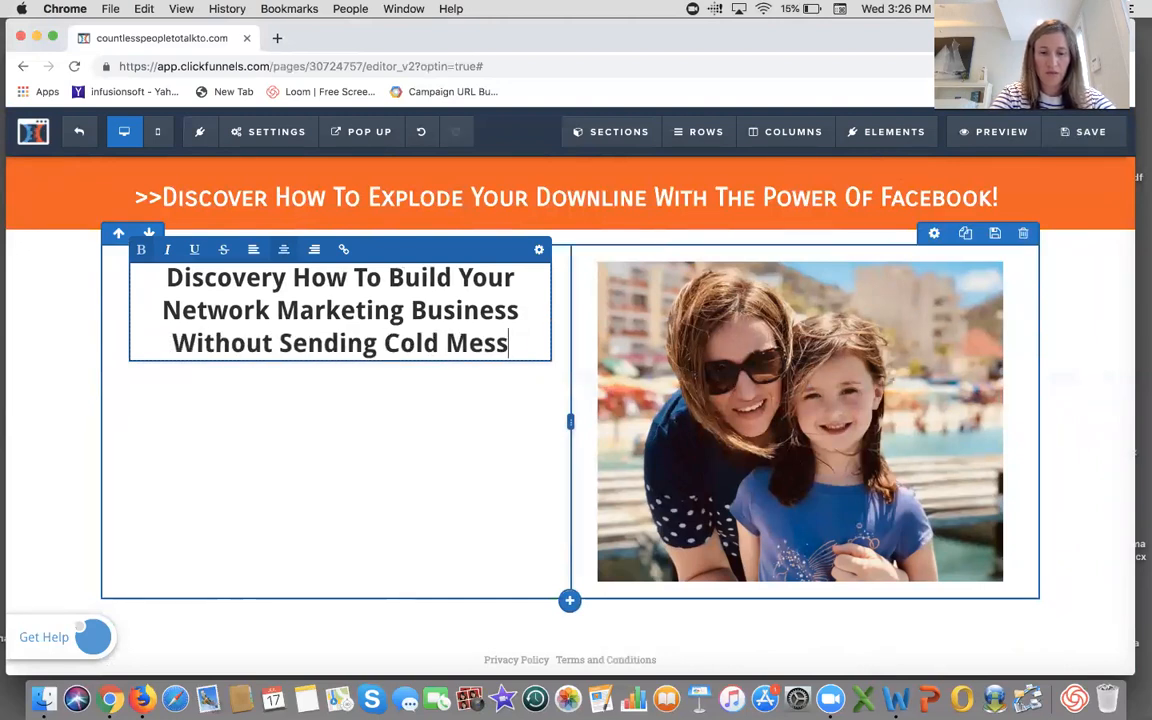
type("ages...")
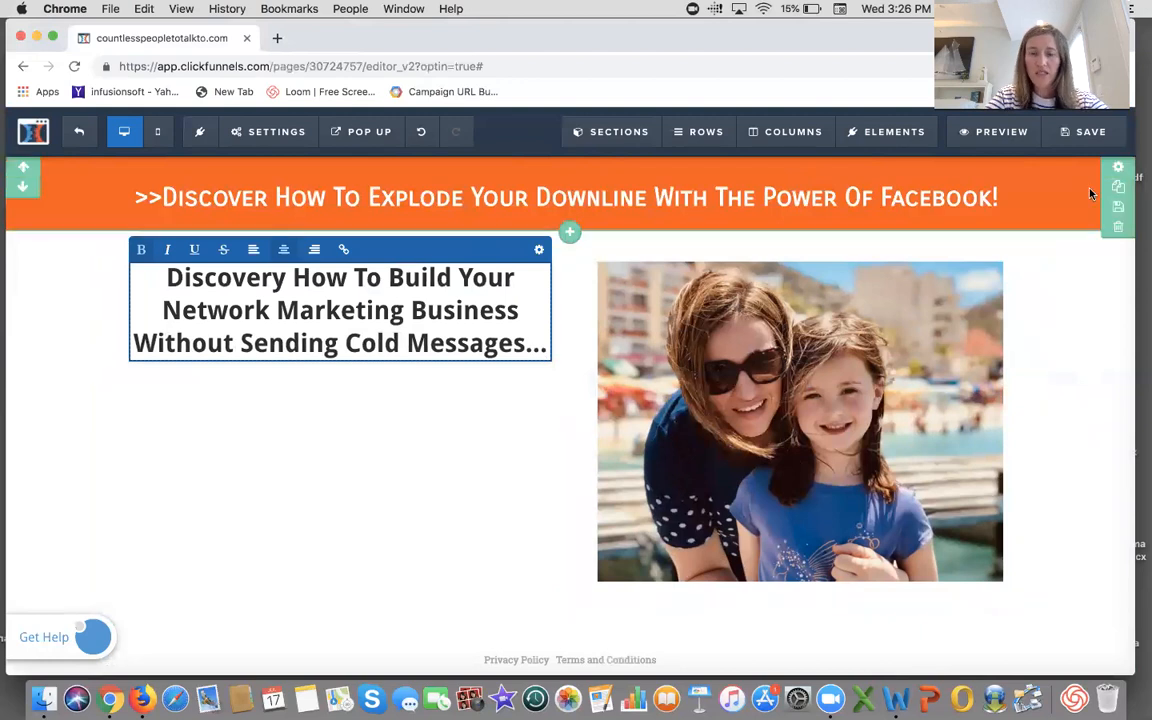
left_click(1079, 147)
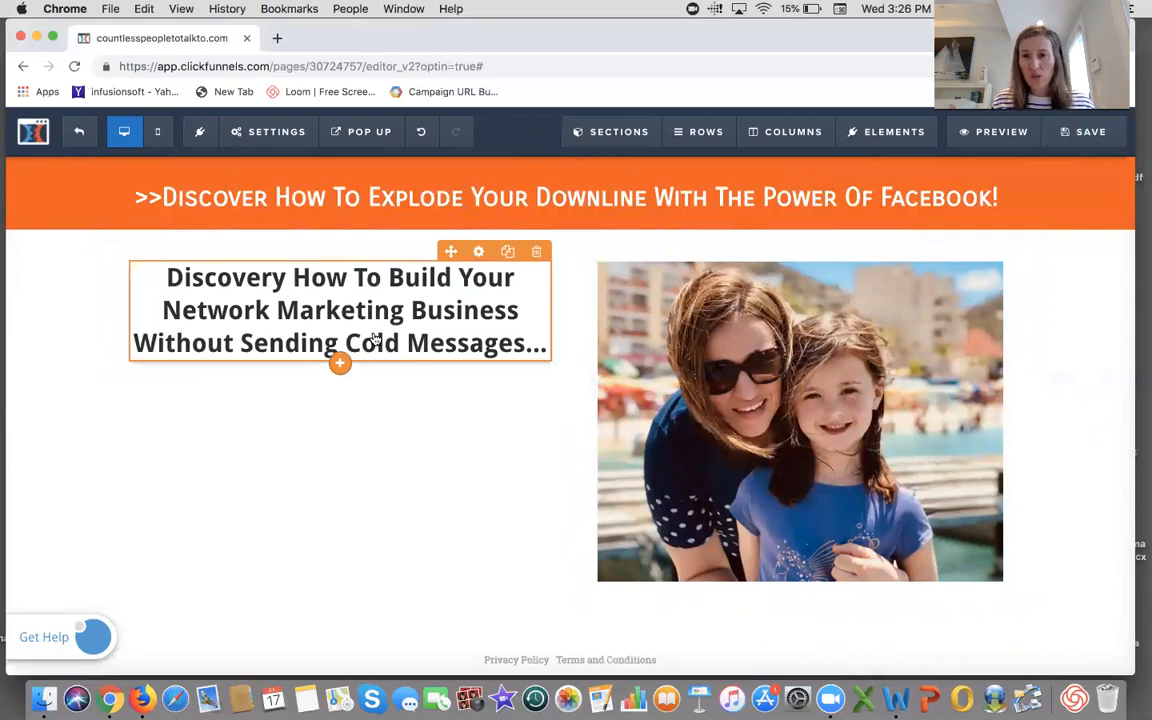
- Change the headline's font family to Carrois Gothic SC
left_click(479, 253)
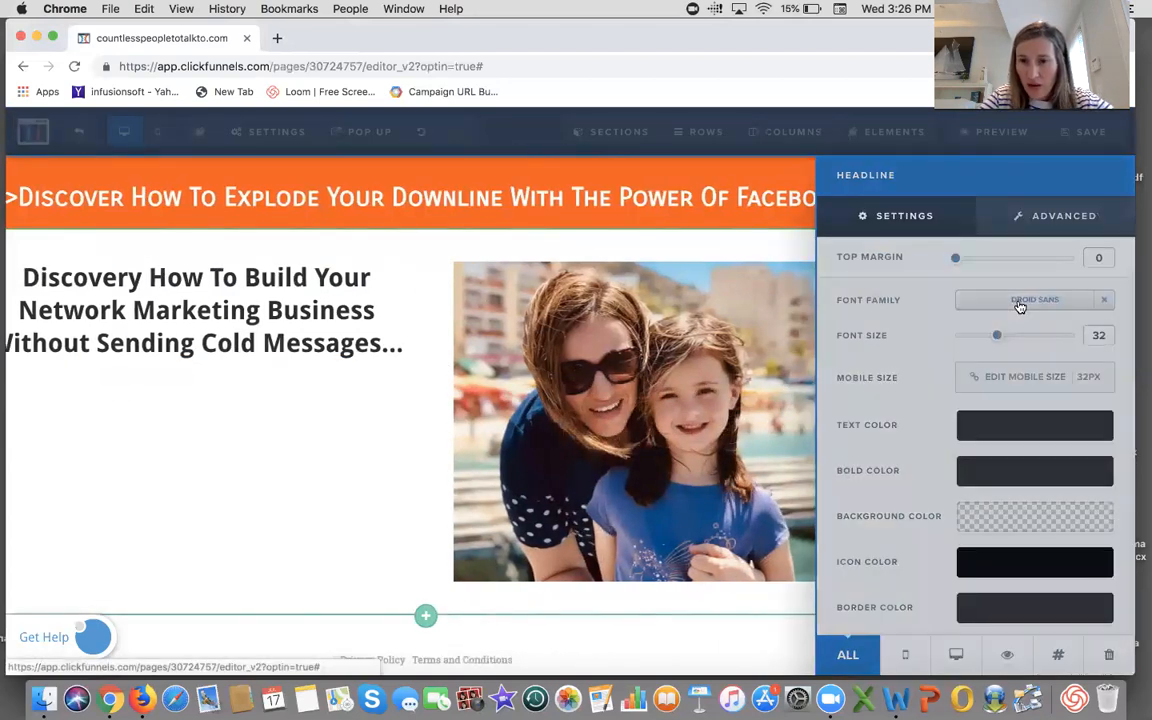
left_click(1020, 300)
left_click(974, 270)
scroll(972, 300, "down", 10)
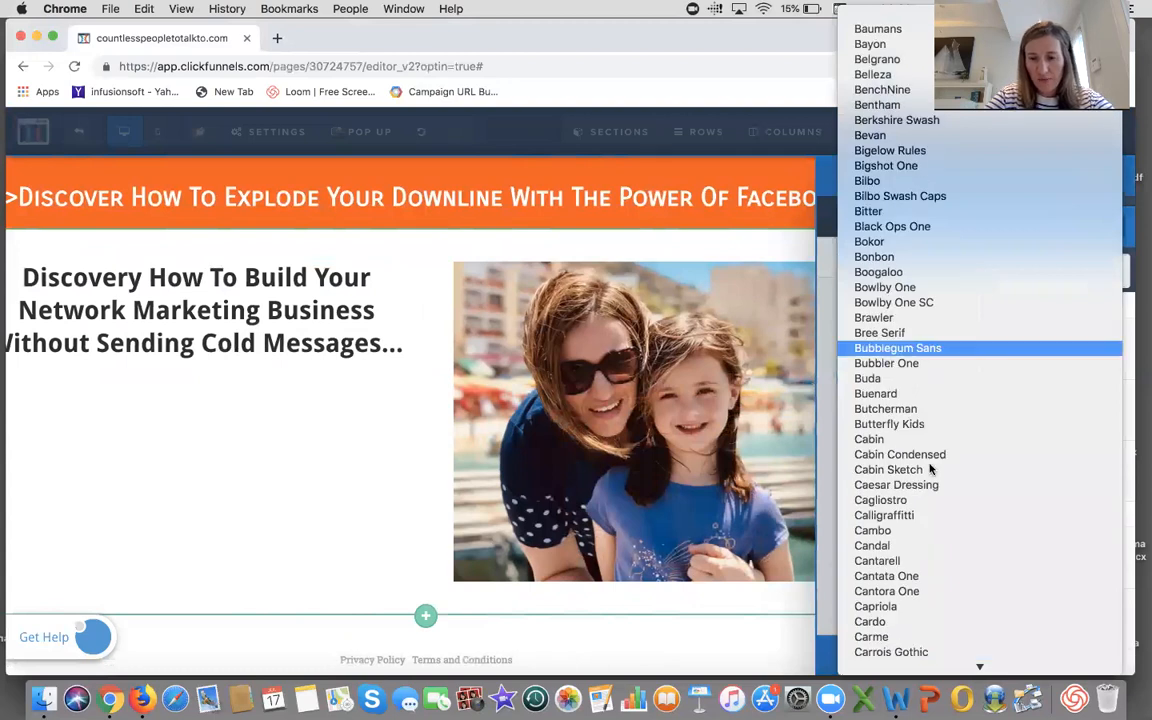
left_click(920, 609)
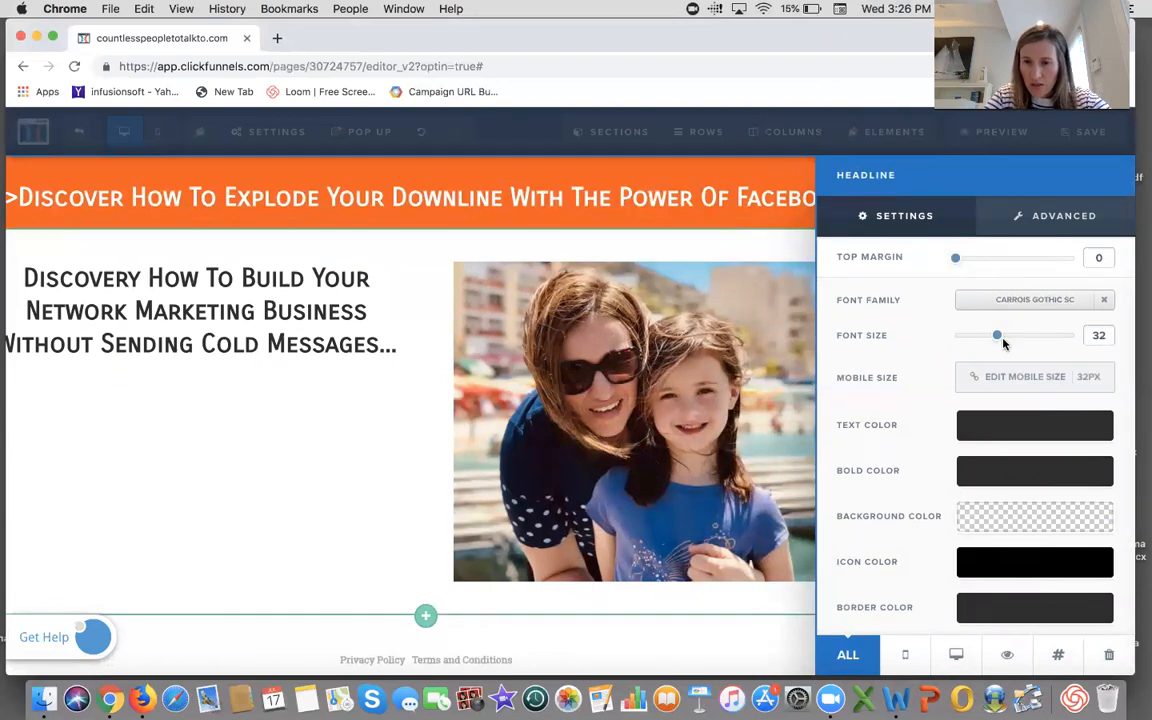
- Set the headline's text color to the dark navy #201652
left_click(983, 430)
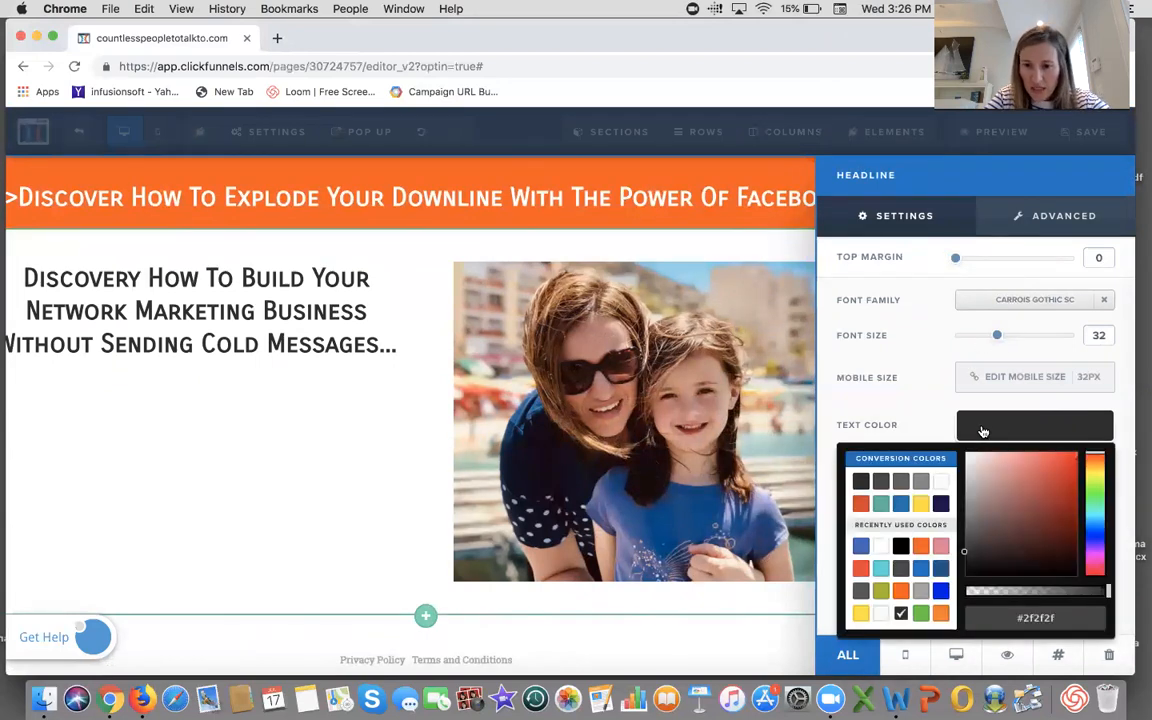
left_click(941, 505)
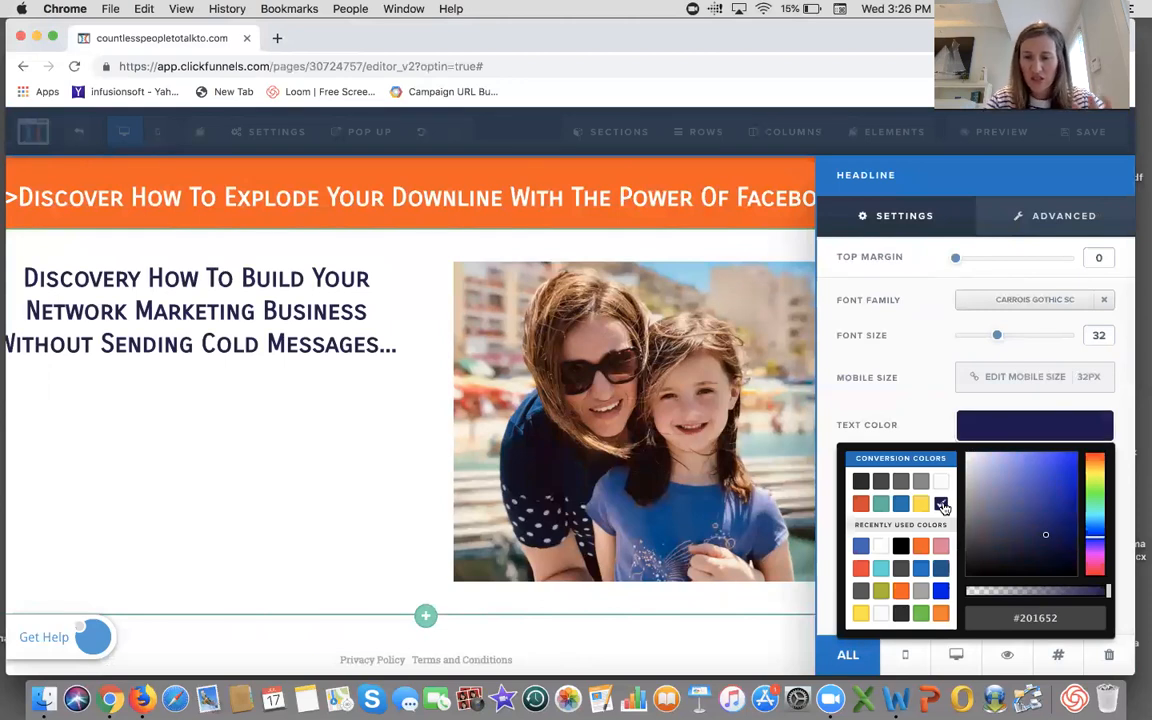
left_click(920, 417)
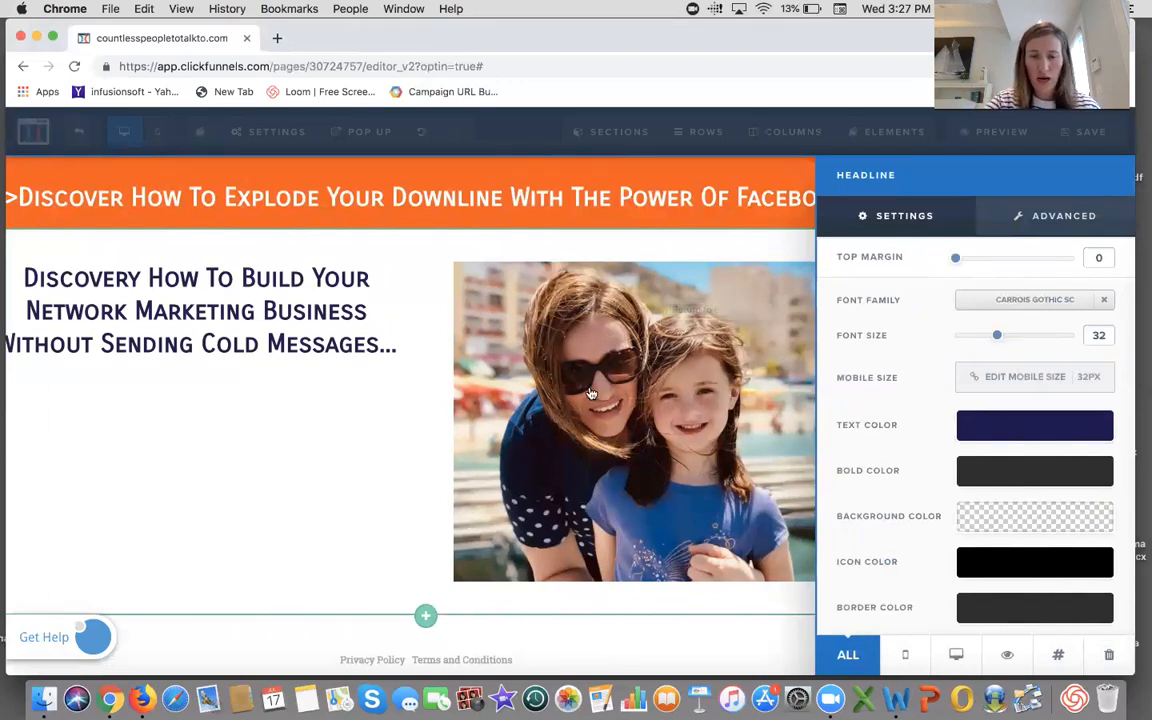
scroll(833, 432, "down", 3)
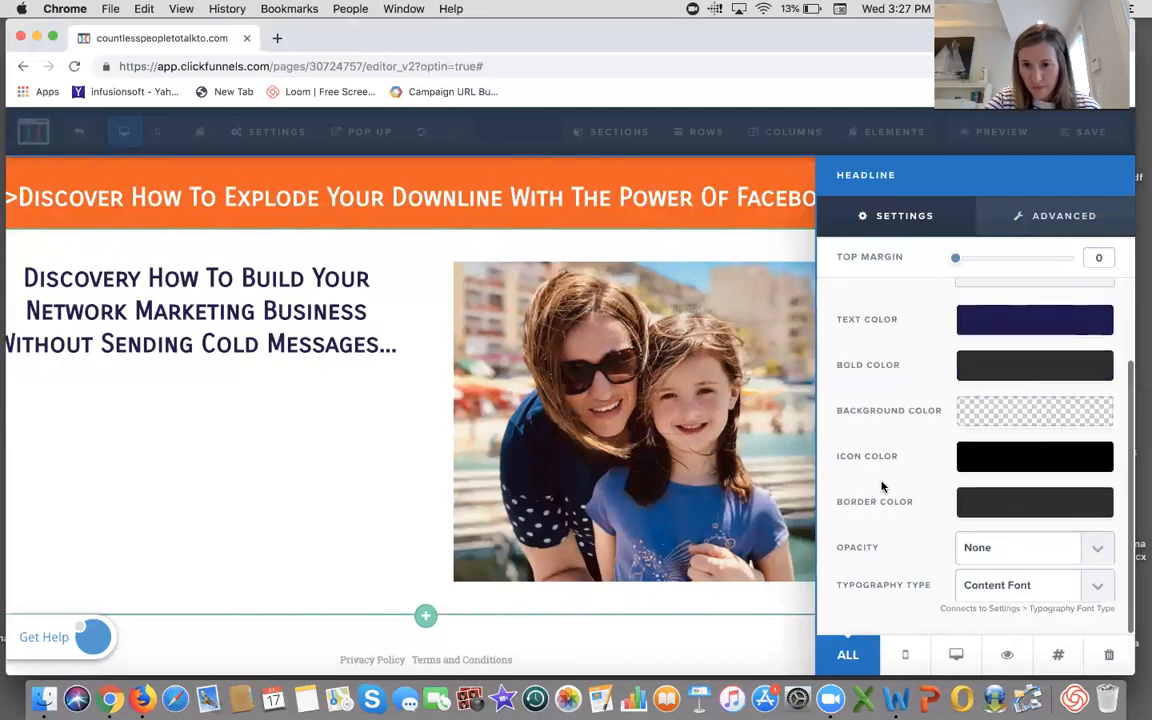
left_click(270, 460)
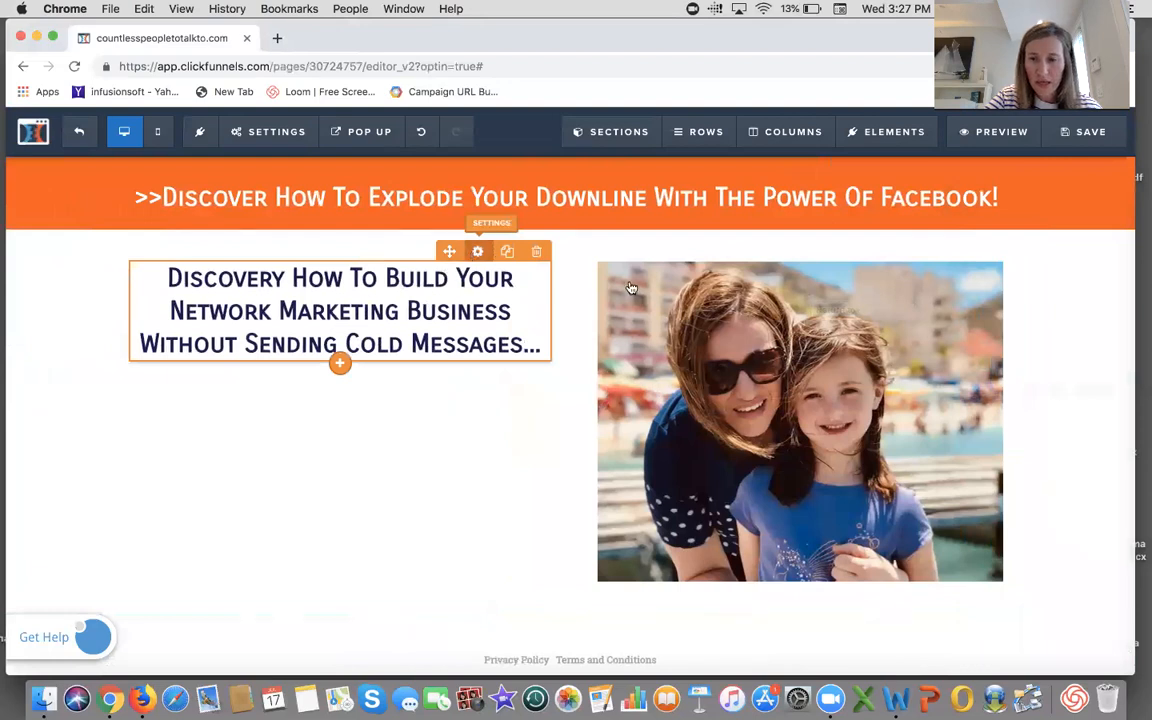
- Increase the headline's font size to 50
left_click(477, 251)
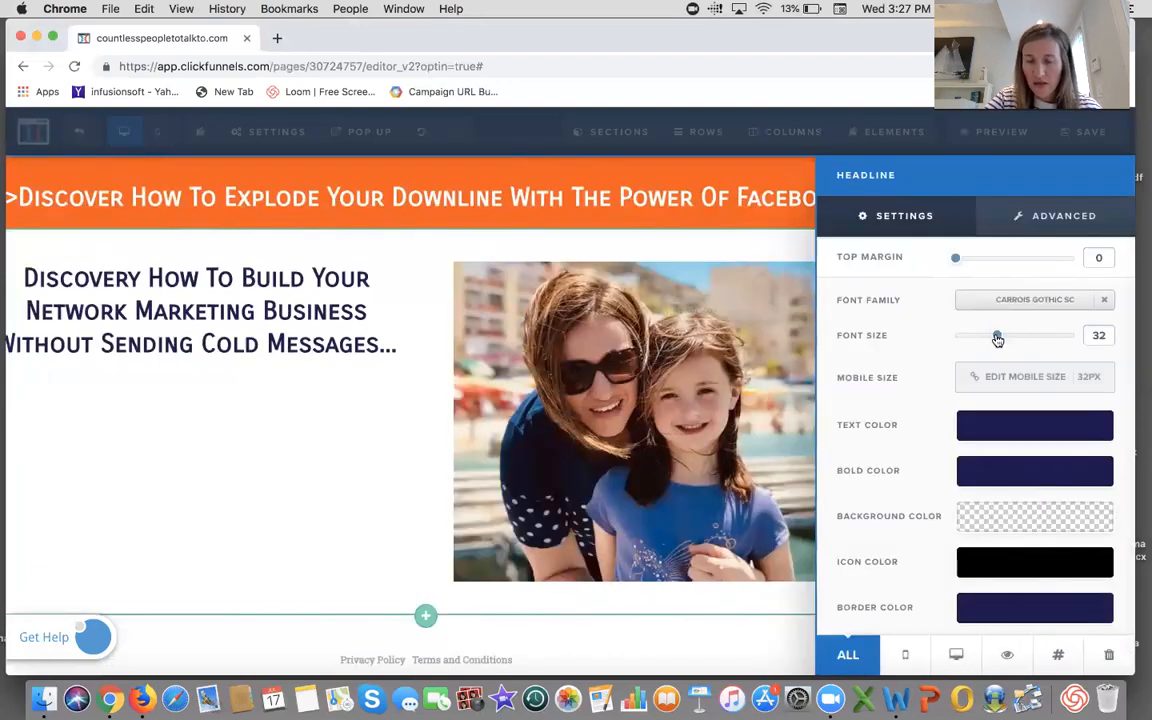
left_click_drag(998, 339, 1031, 347)
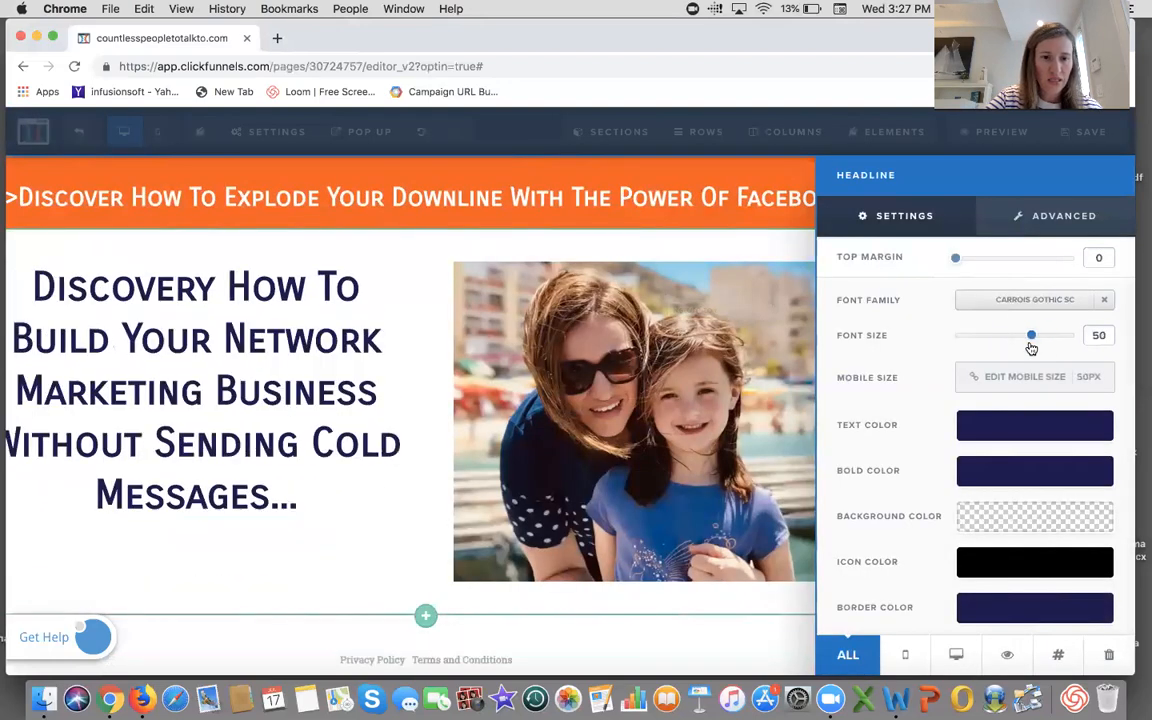
left_click(392, 292)
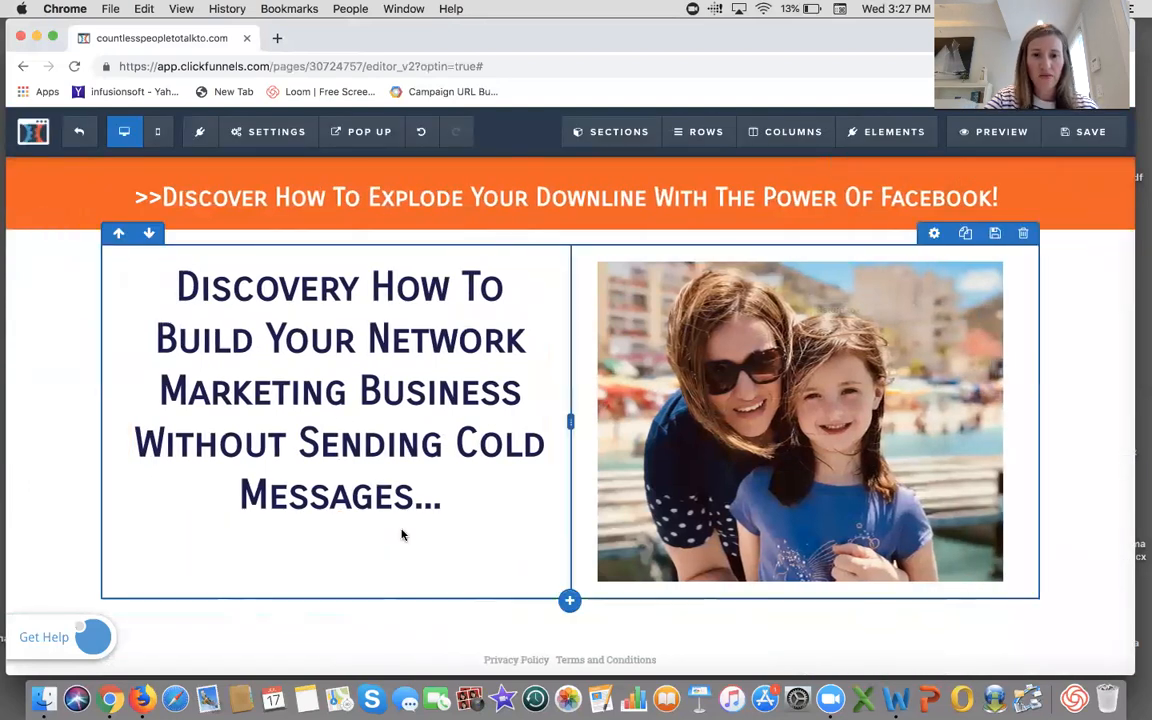
- Add a sub-headline element below the headline in the left column
scroll(380, 512, "down", 1)
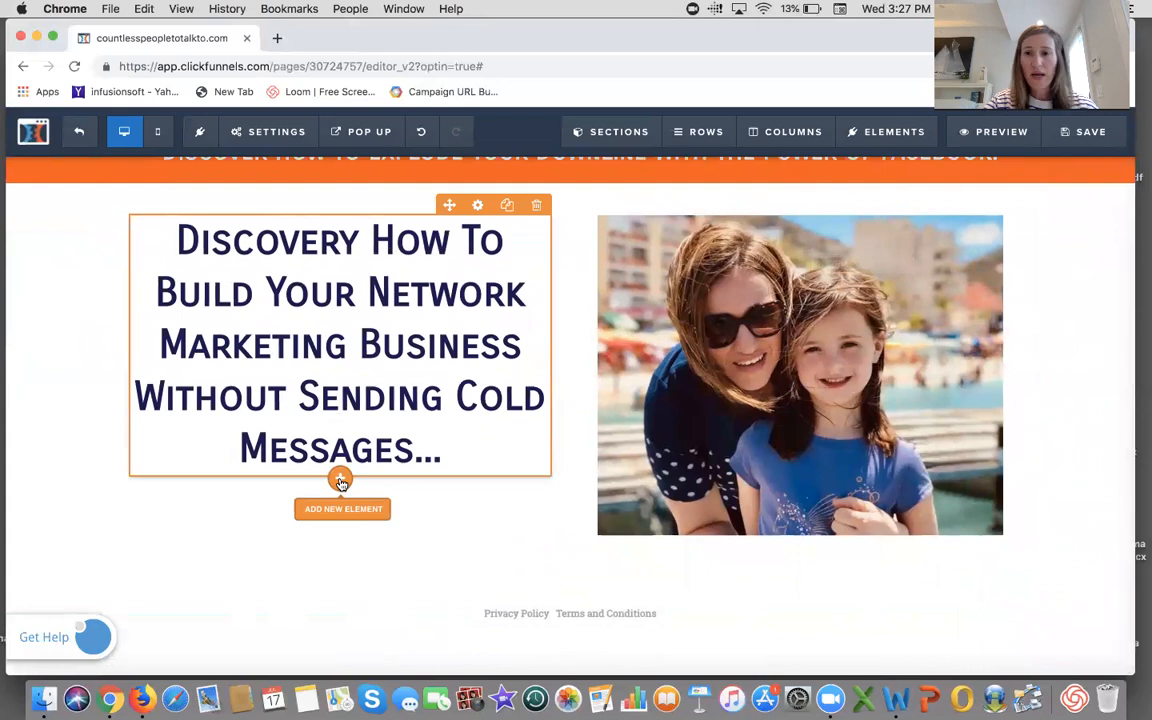
left_click(340, 481)
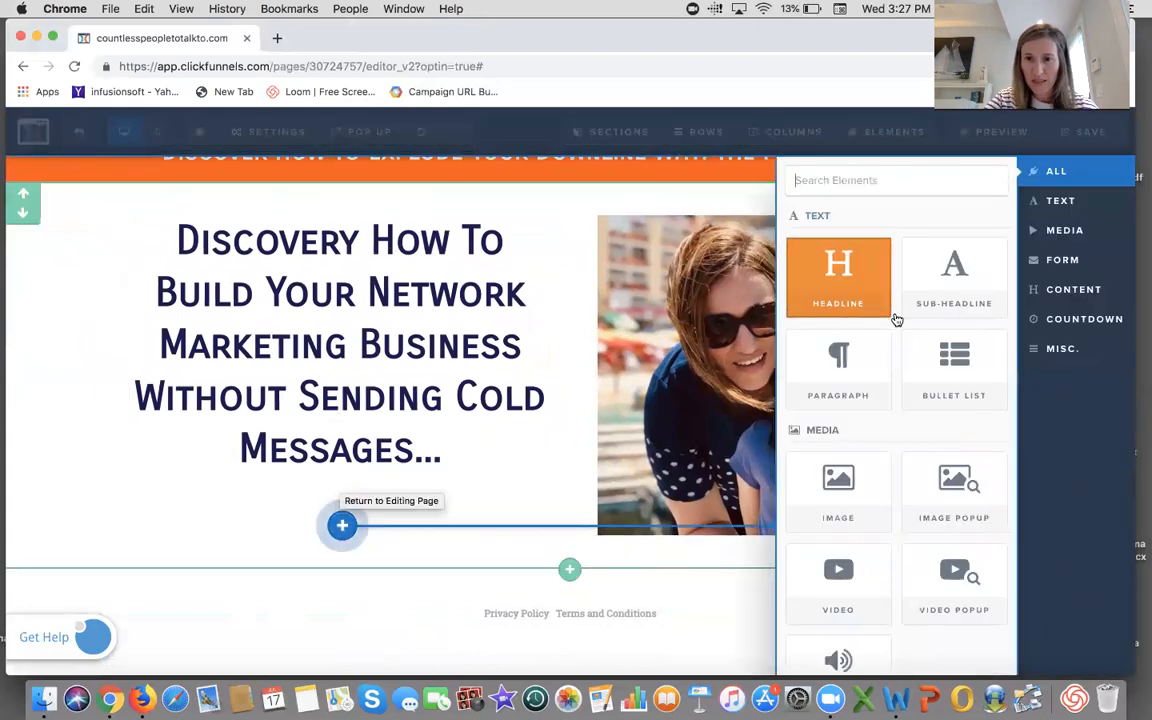
left_click(958, 296)
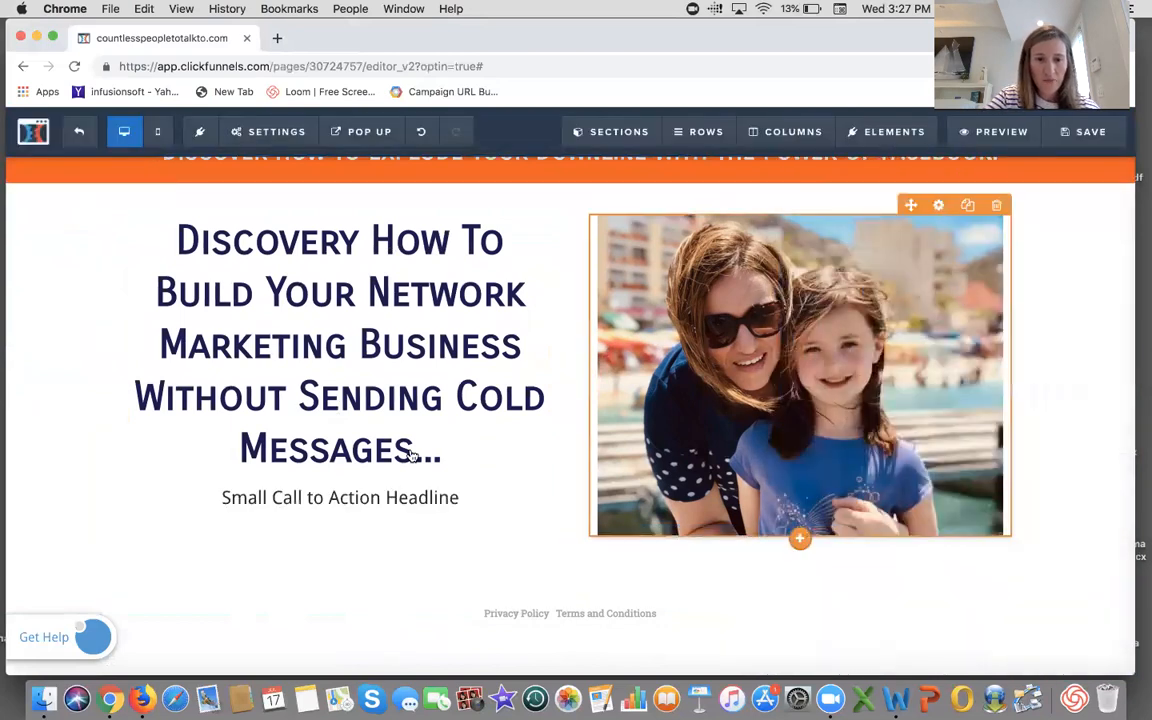
- Replace the sub-headline text with "Are You A Busy Mom Trying To Prospect Everyone You Meet?"
left_click(468, 497)
triple_click(214, 506)
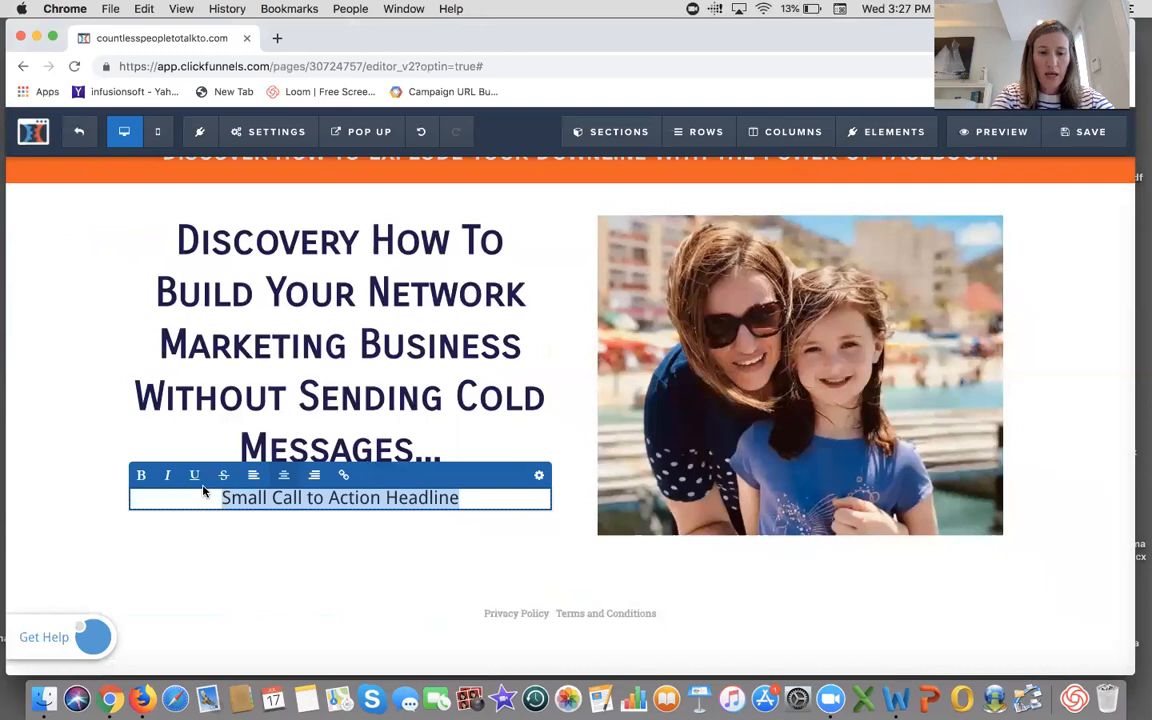
type("Are You a bus")
key("BackSpace")
key("BackSpace")
key("BackSpace")
key("BackSpace")
key("BackSpace")
type("A busy")
key("BackSpace")
key("BackSpace")
key("BackSpace")
key("BackSpace")
key("BackSpace")
type("Busy Mom Trying to")
key("BackSpace")
key("BackSpace")
key("BackSpace")
type("To Prospect Everyt")
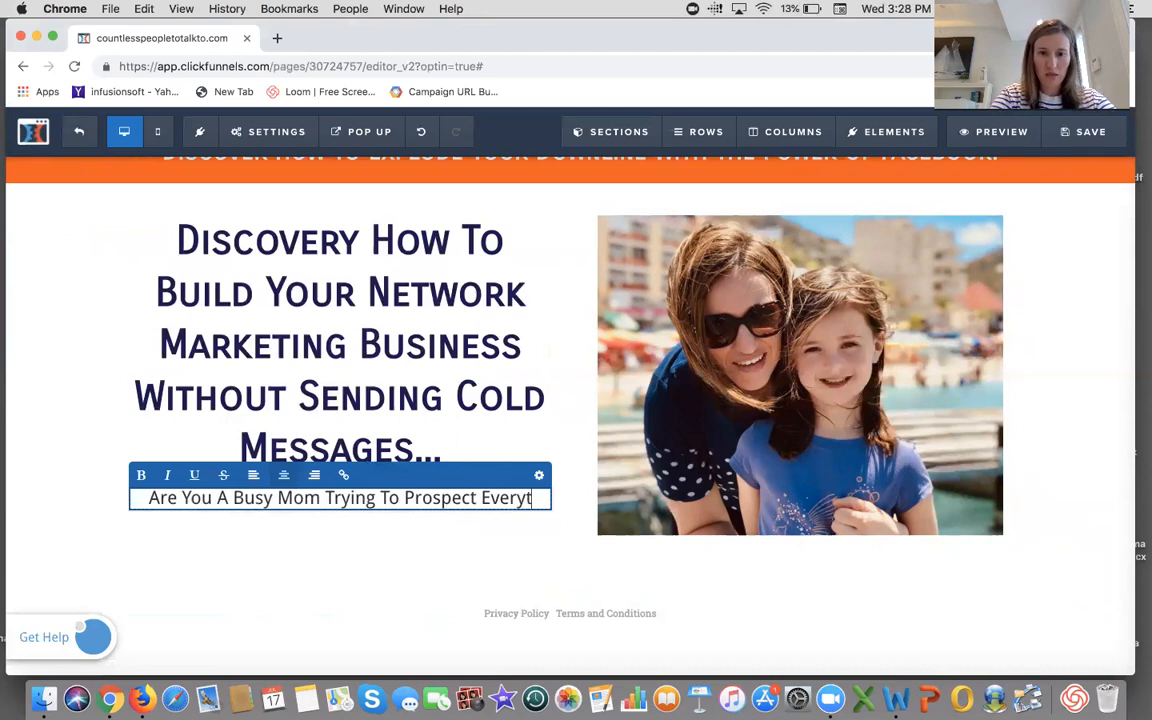
key("BackSpace")
type("one ")
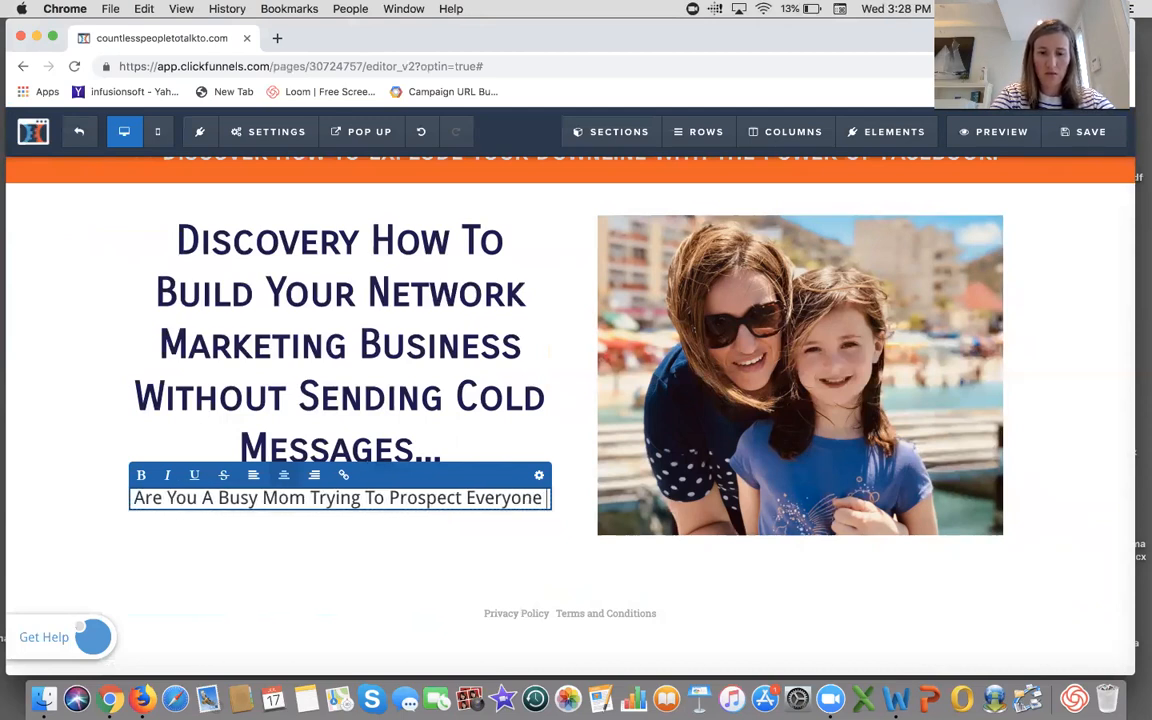
type("You Mee")
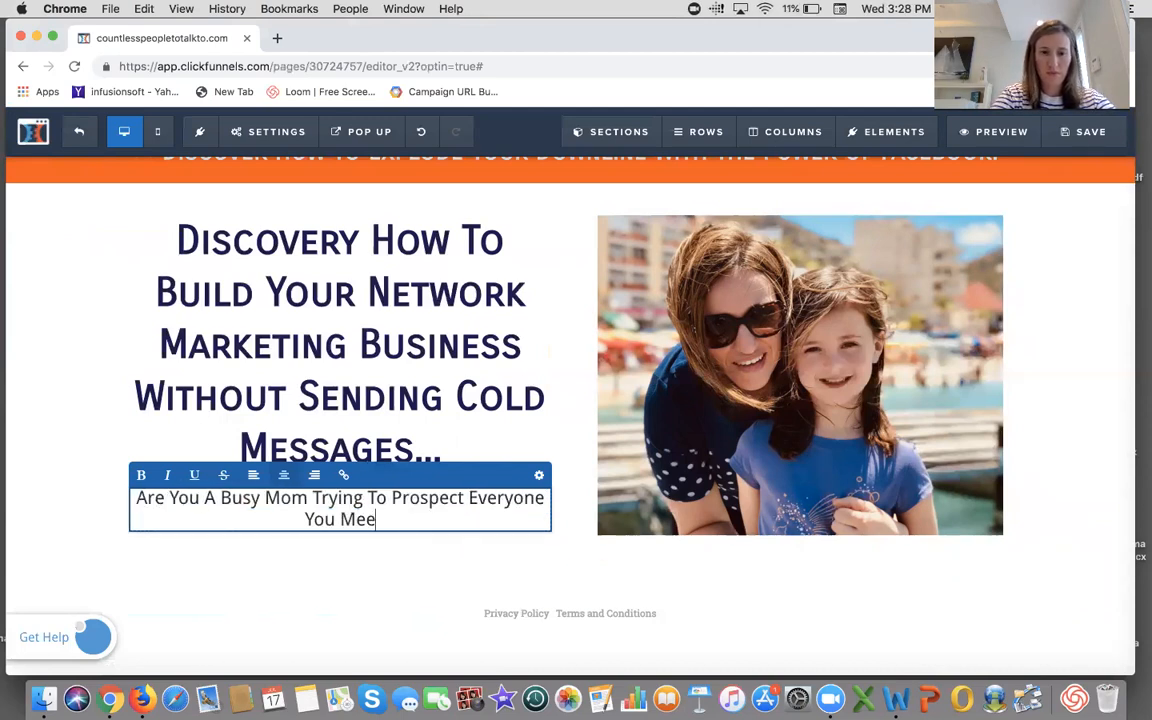
type("t..")
key("BackSpace")
key("BackSpace")
type("?")
left_click(1068, 380)
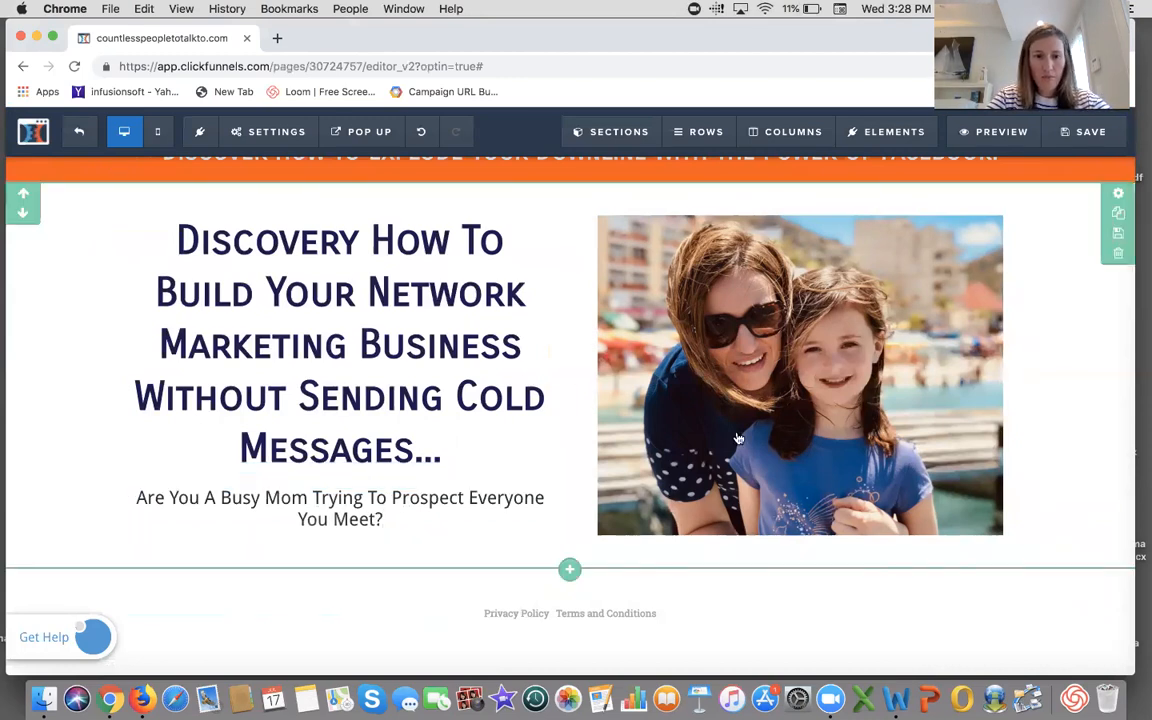
- Set the sub-headline's text color to orange #ff5a05
left_click(407, 500)
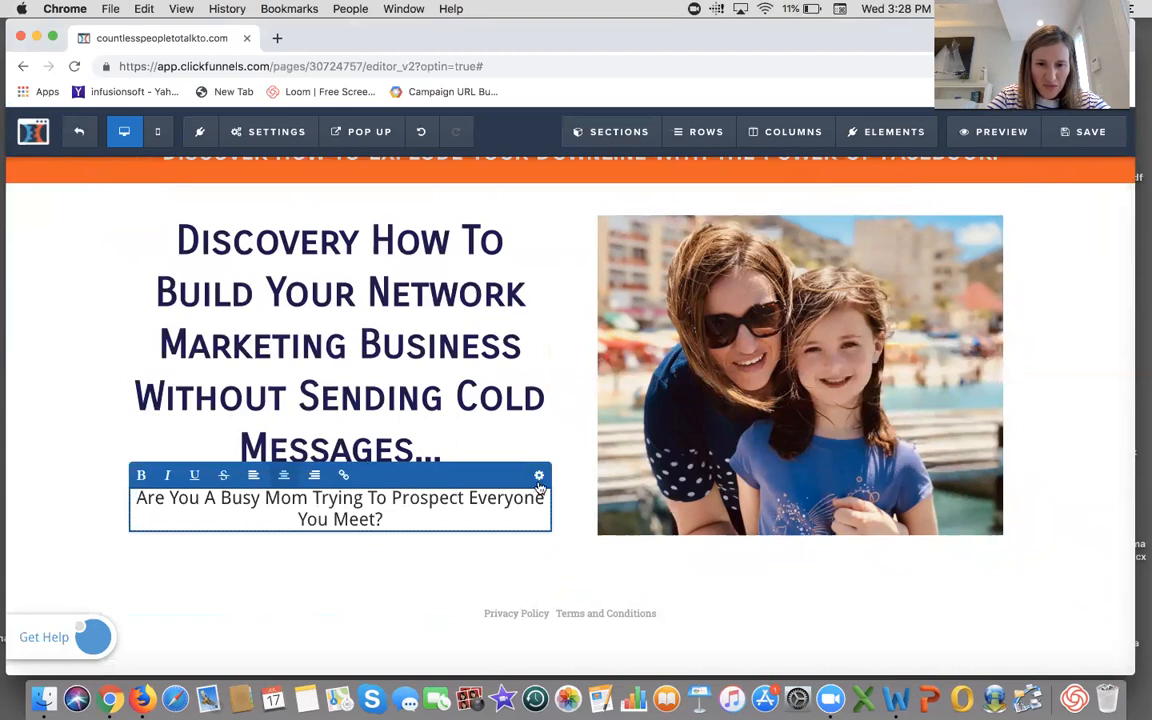
left_click(539, 479)
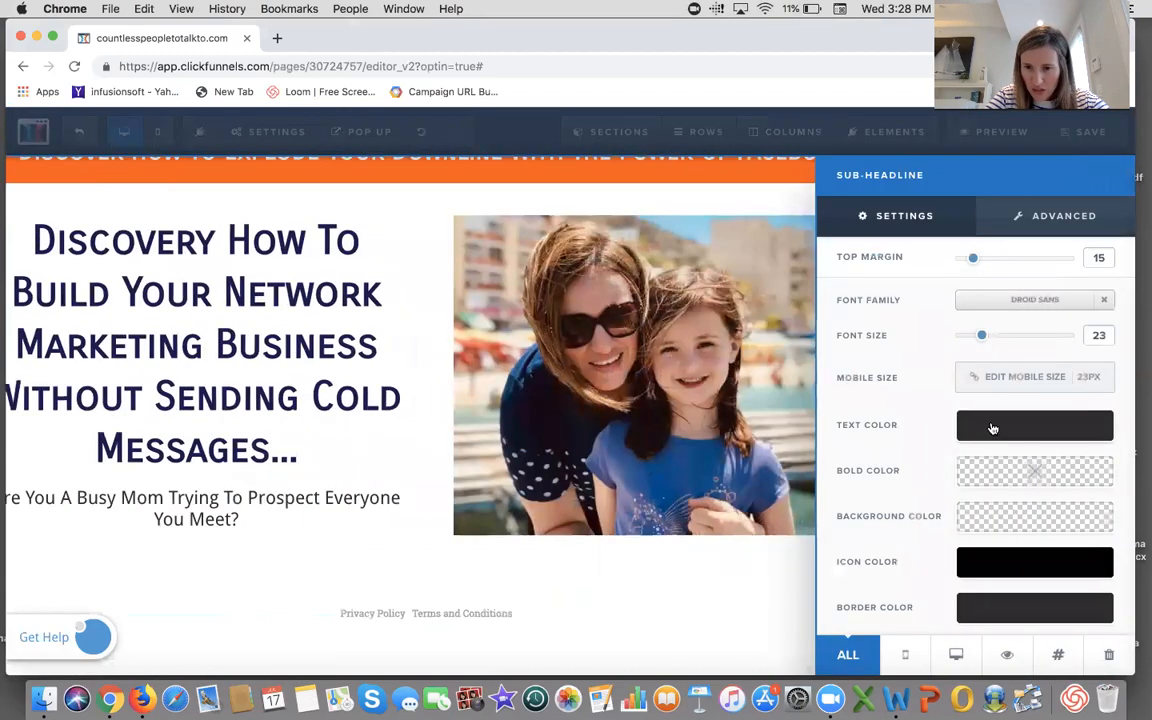
left_click(990, 425)
left_click(921, 545)
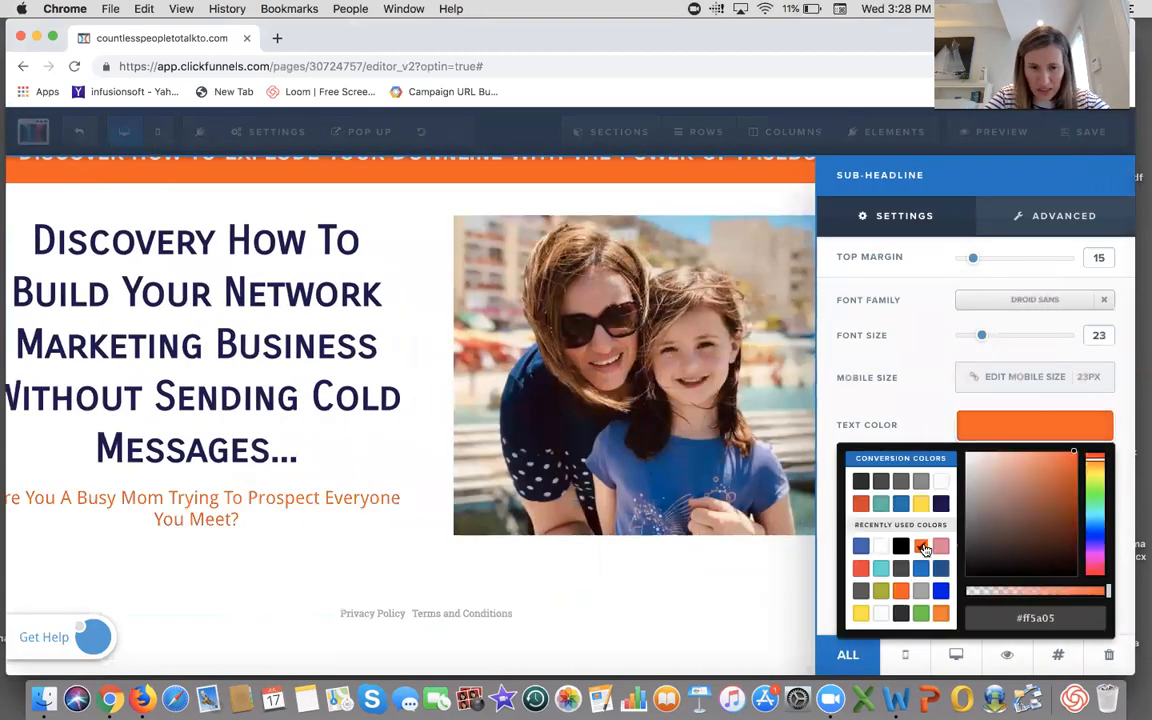
left_click(321, 535)
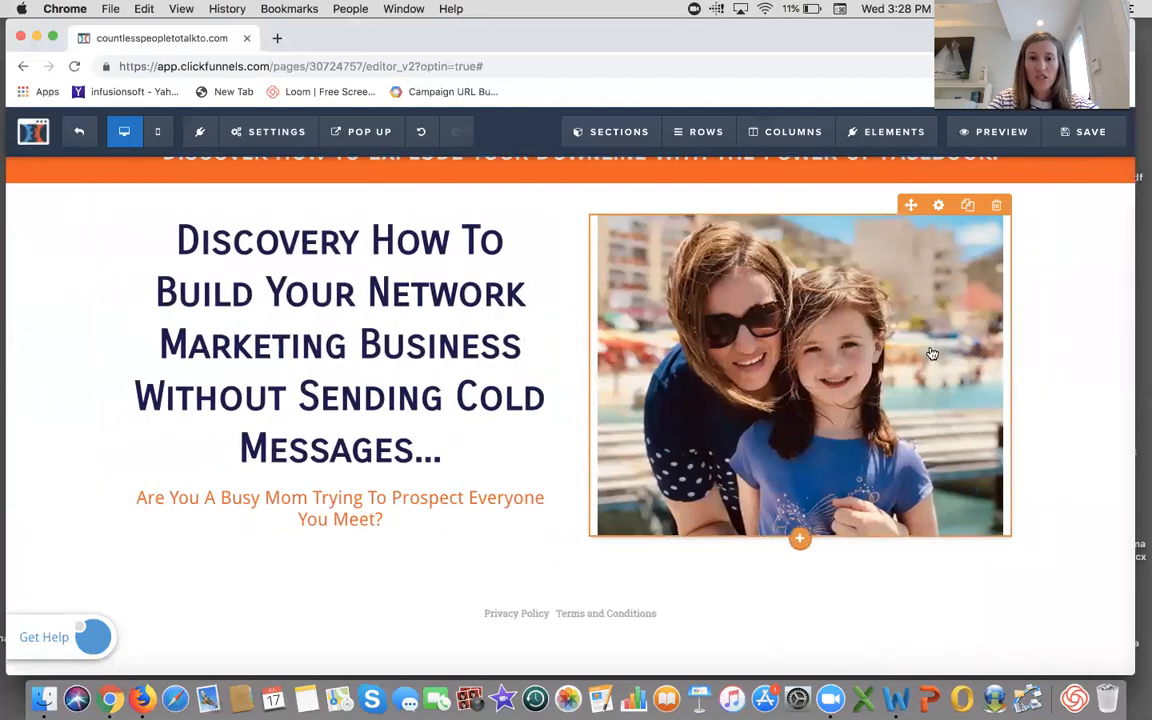
- Delete the orange banner section at the top of the page and save the page
scroll(931, 354, "up", 1)
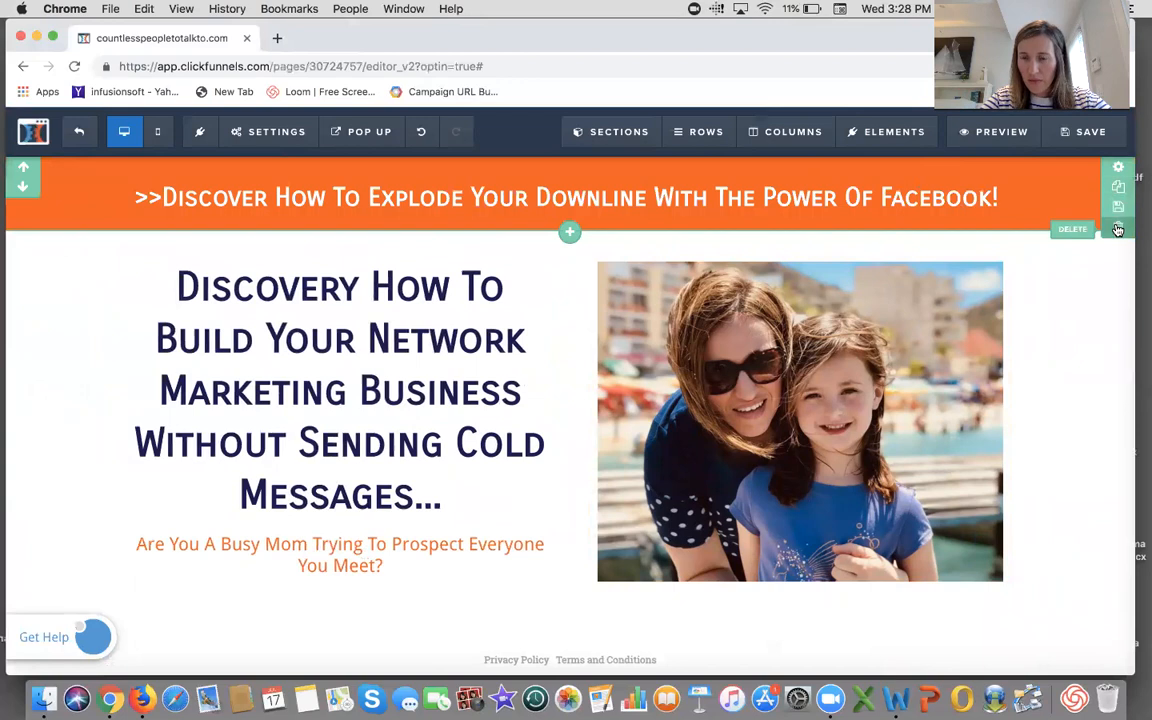
left_click(1118, 227)
left_click(705, 158)
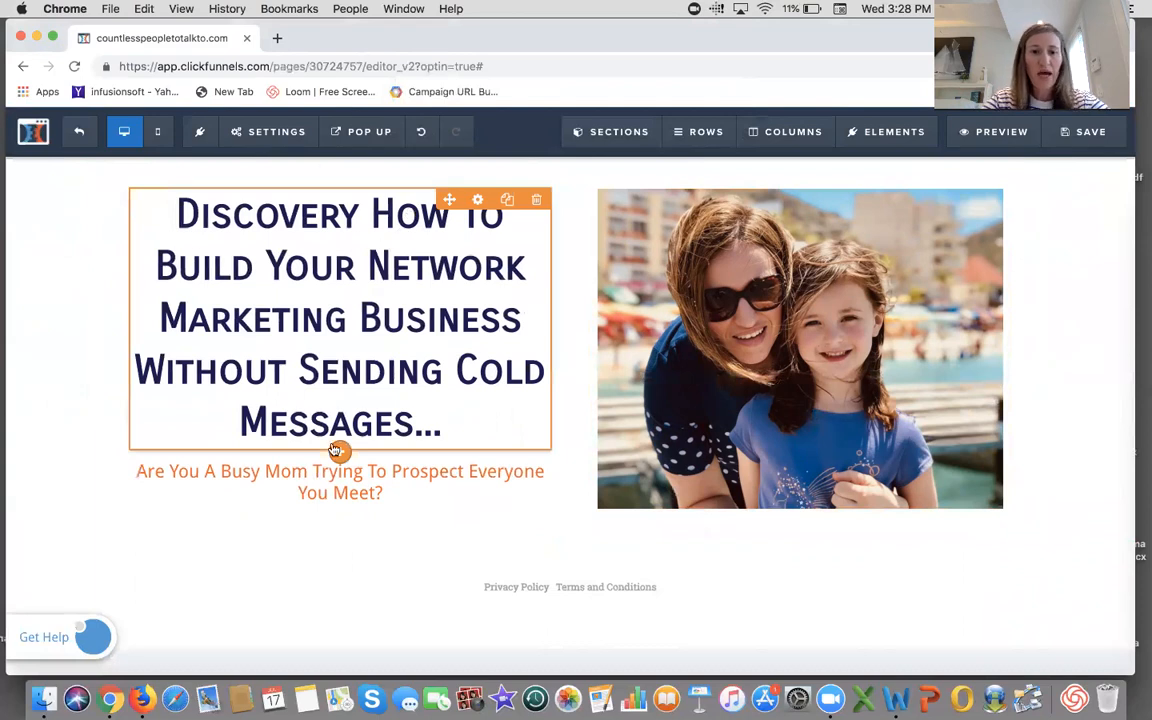
left_click(1089, 135)
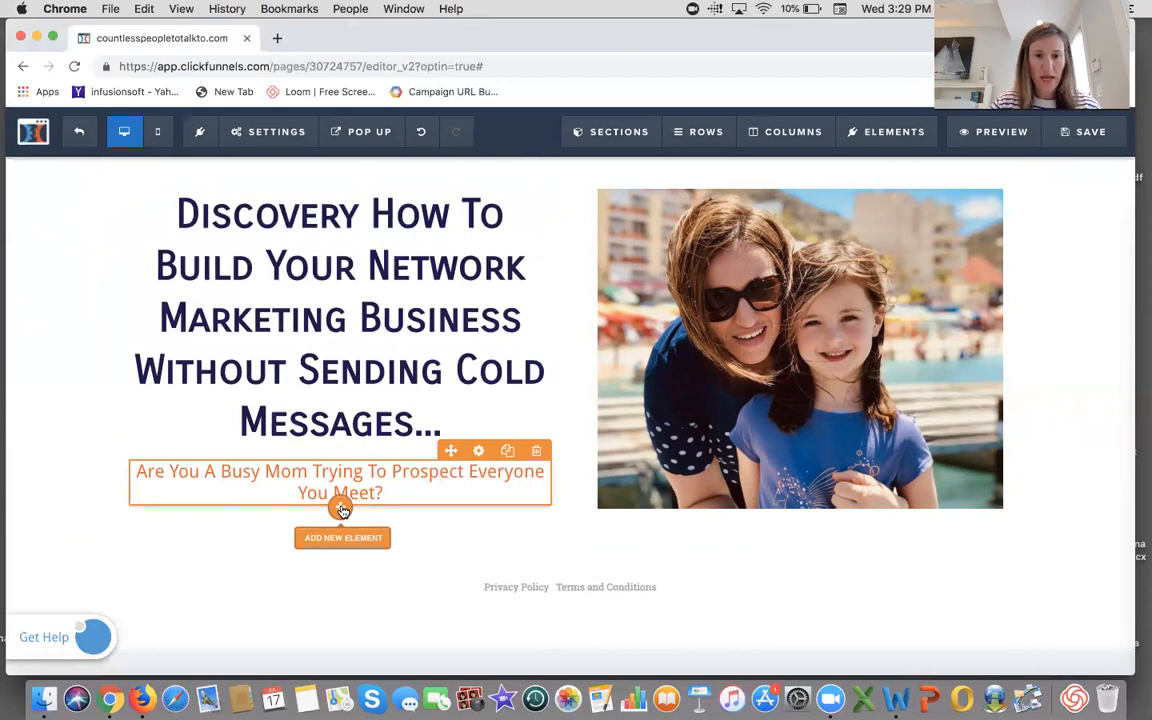
- Add an icon bullet list below the sub-headline and increase its top margin to 40
left_click(342, 509)
left_click(944, 381)
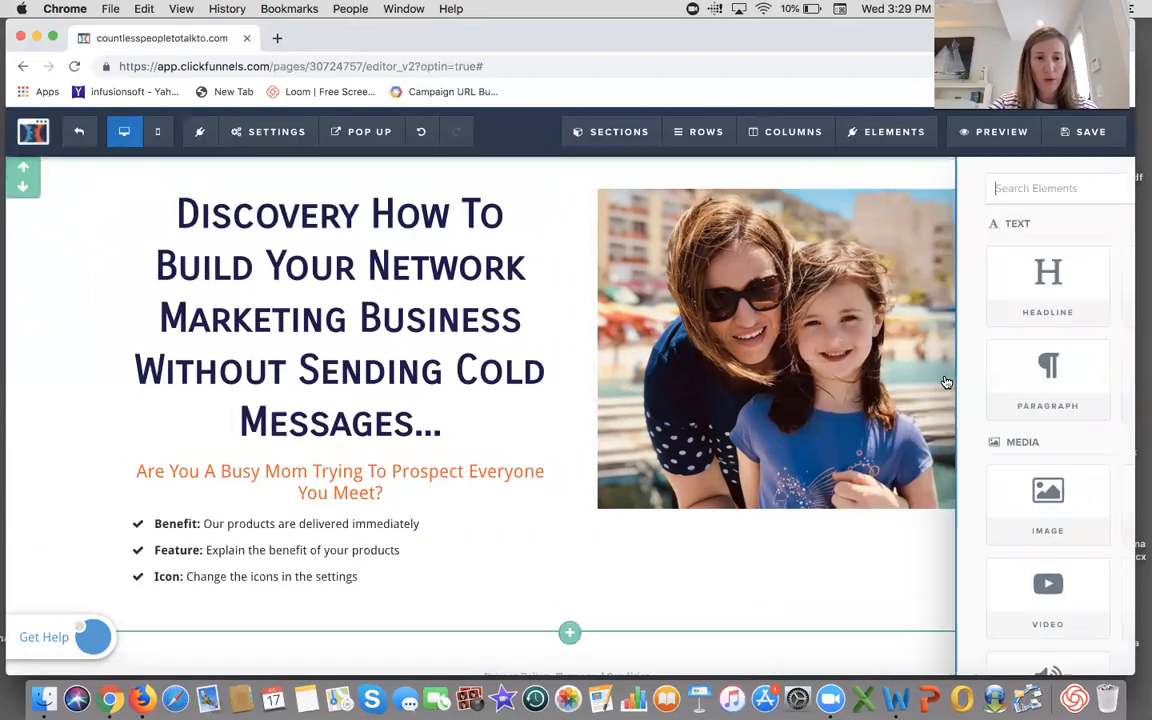
mouse_move(403, 540)
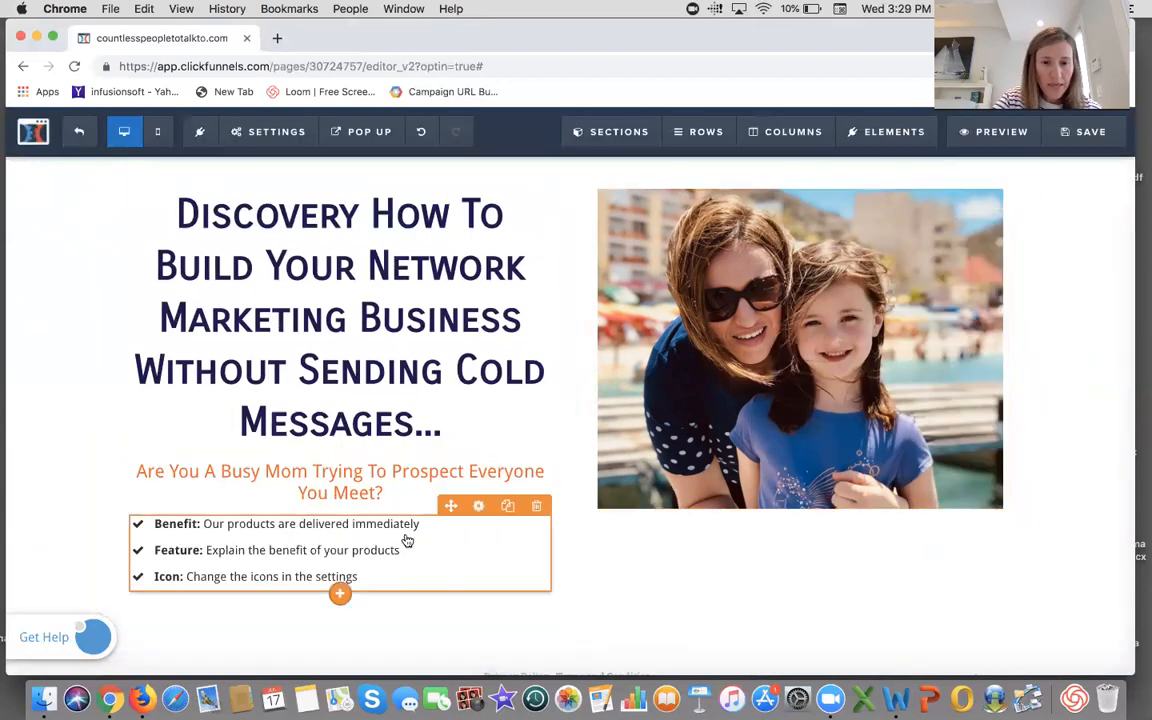
left_click(479, 510)
left_click_drag(956, 258, 1003, 281)
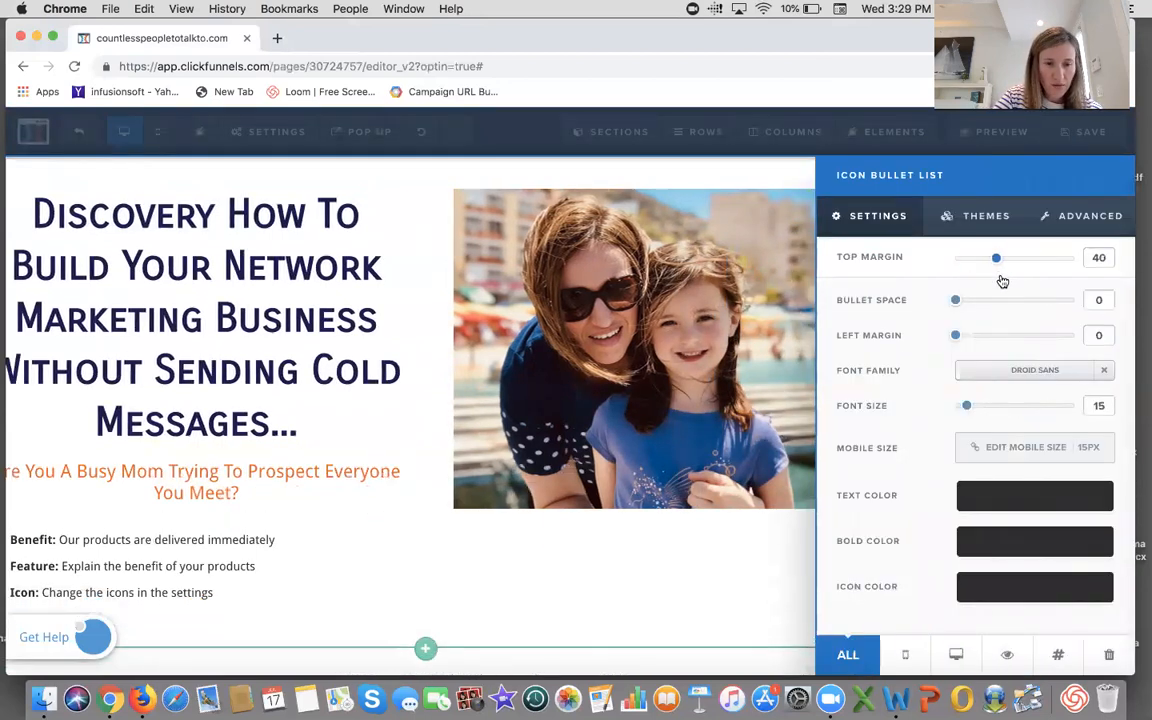
left_click(365, 412)
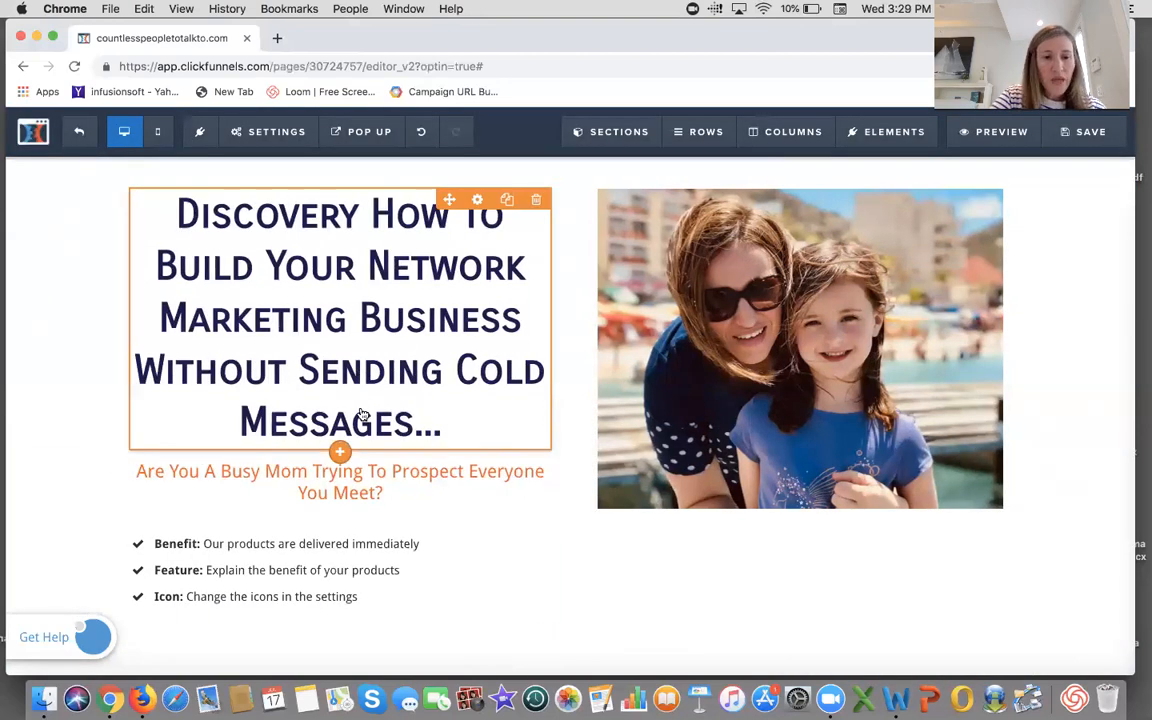
- Add two input fields one below the other beneath the photo in the right column
left_click(302, 565)
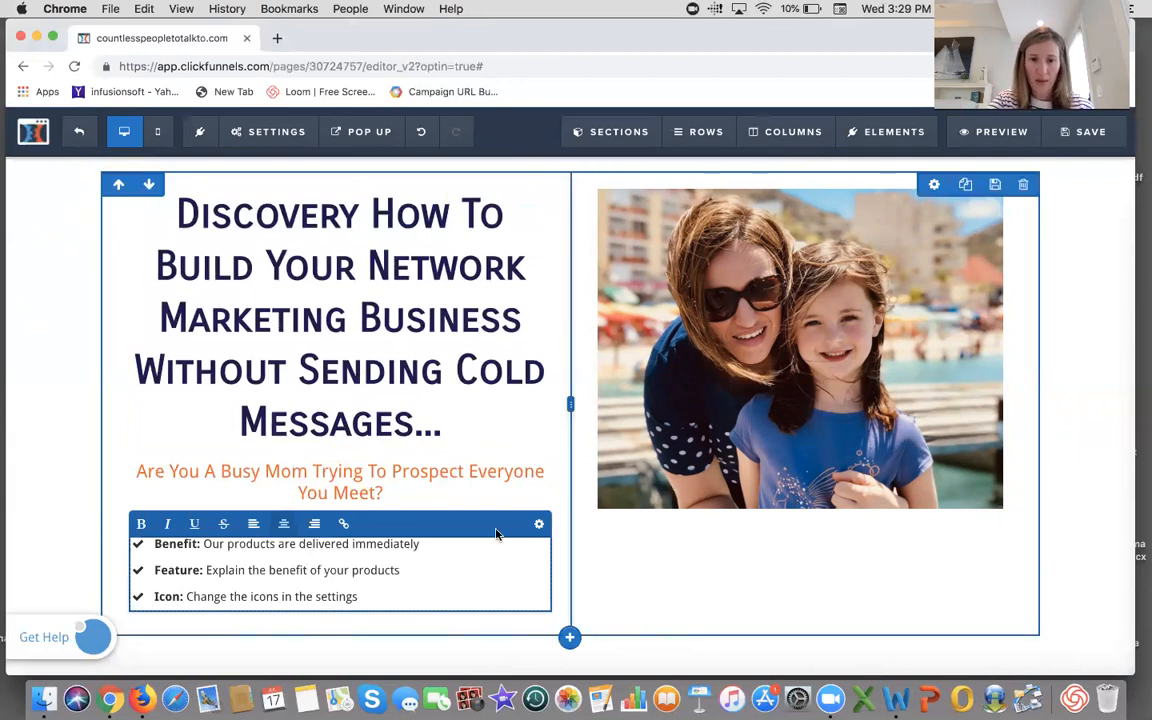
scroll(766, 488, "down", 2)
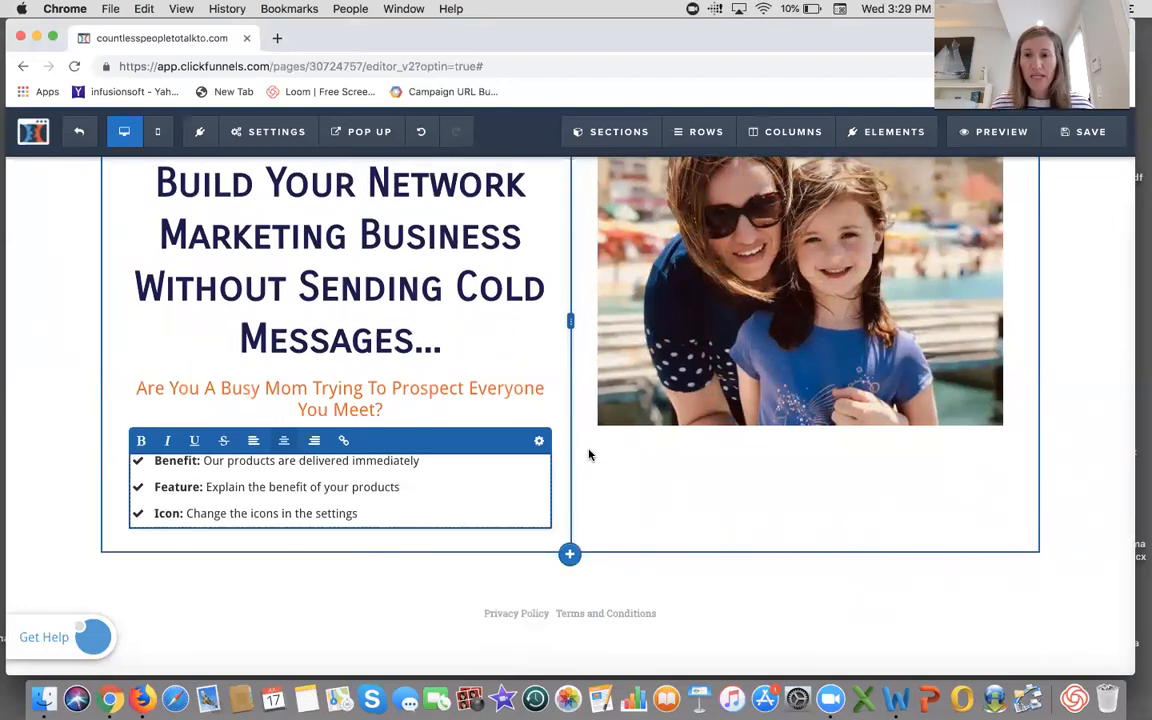
left_click(1059, 429)
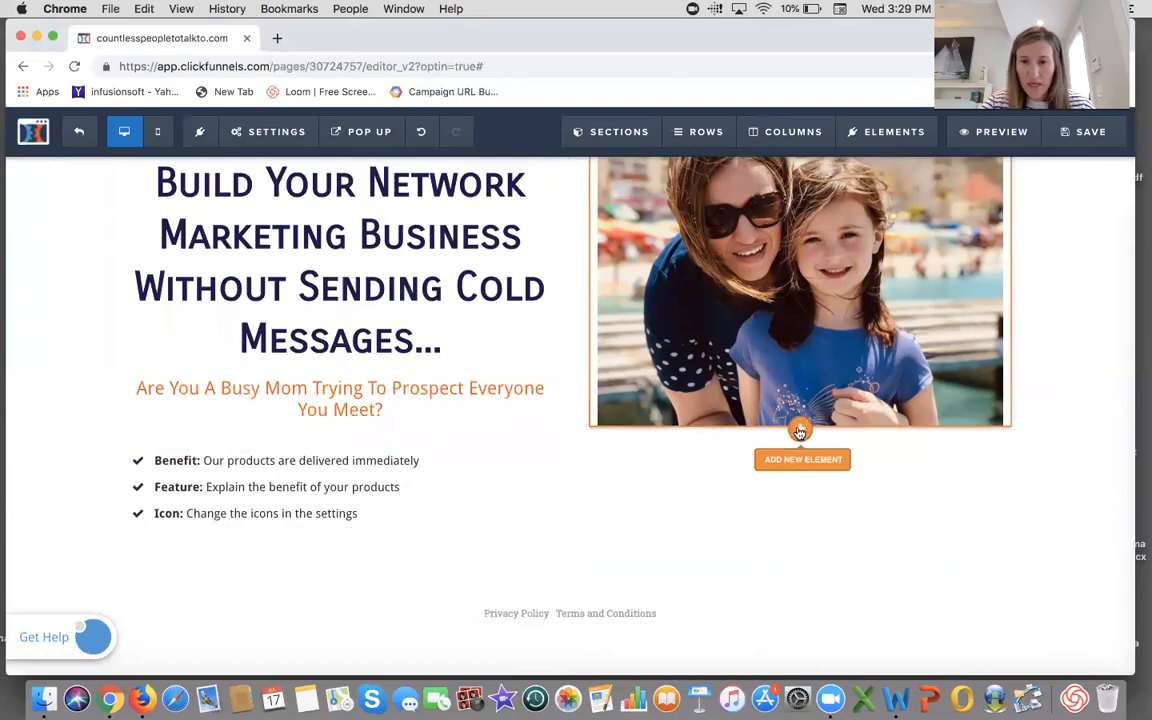
left_click(799, 430)
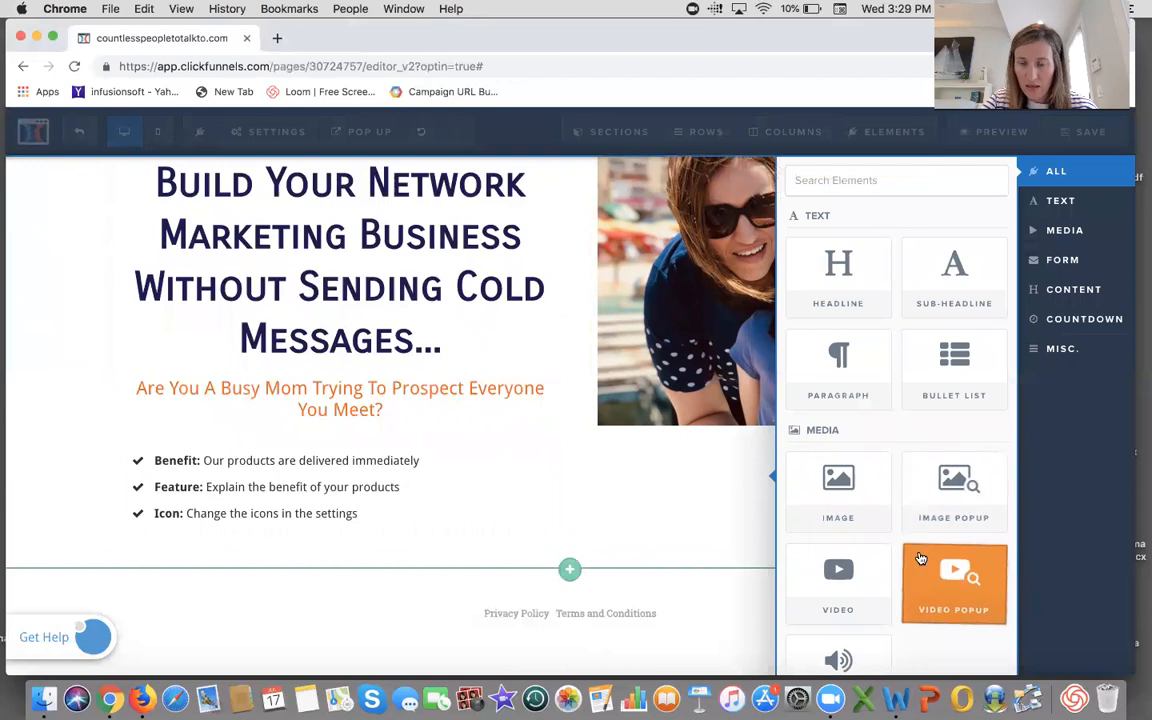
scroll(920, 558, "down", 1)
scroll(920, 558, "down", 6)
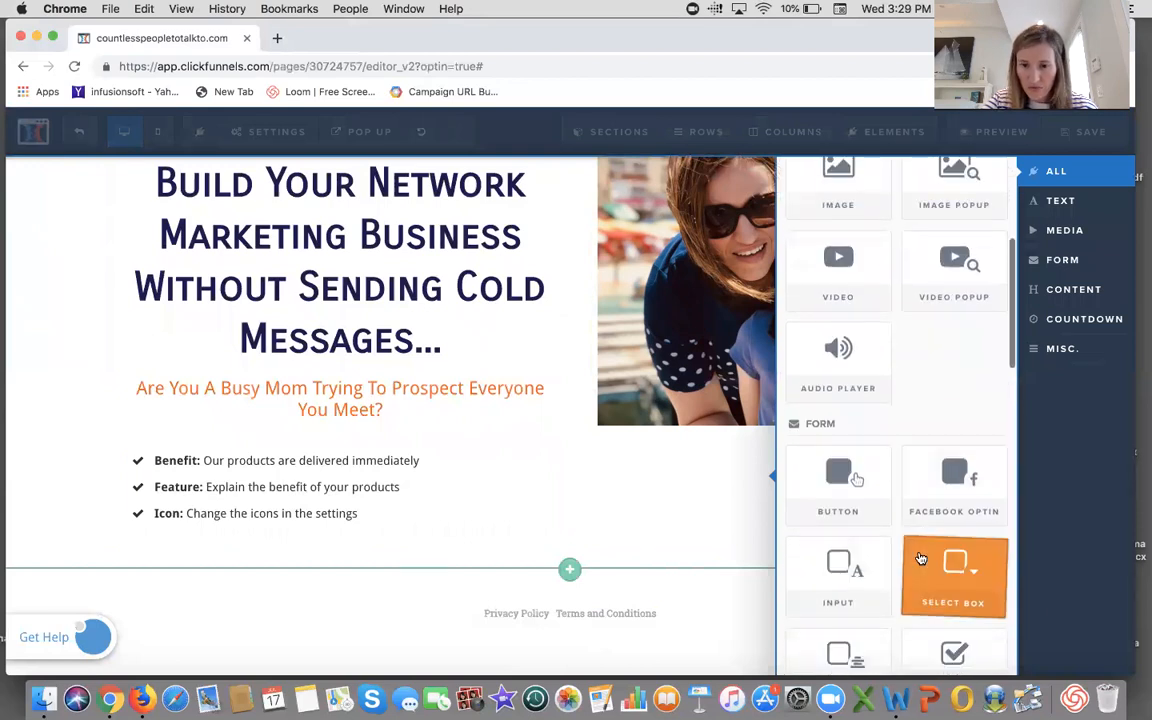
left_click(856, 440)
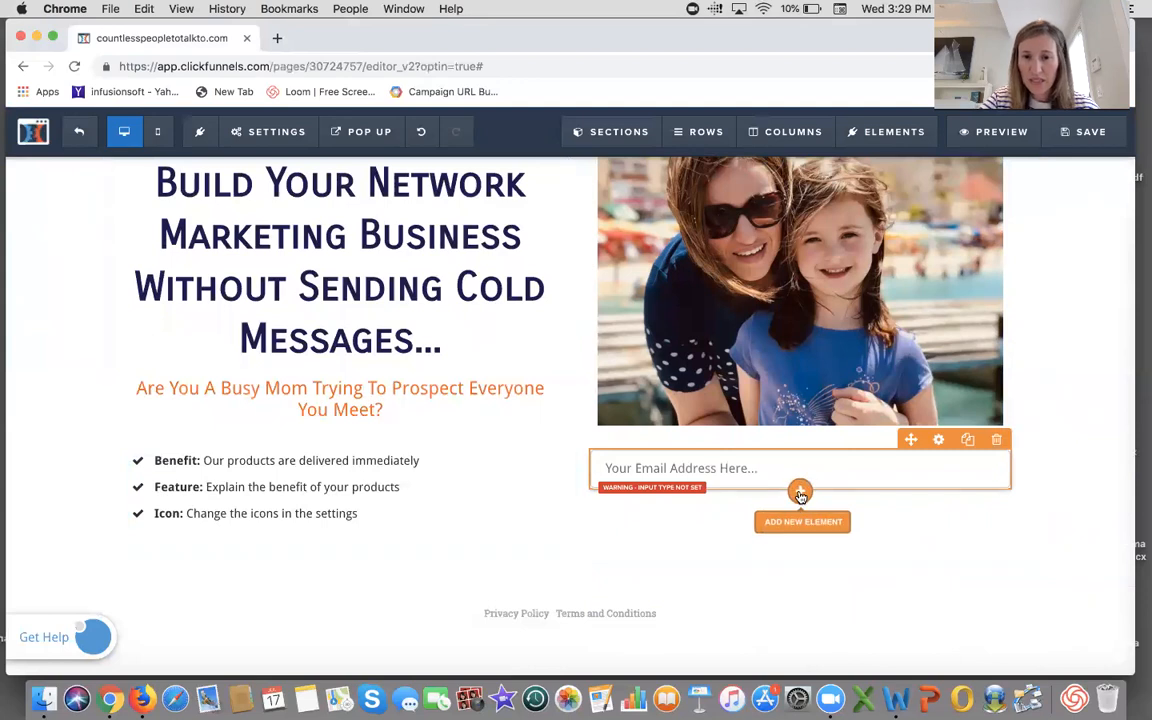
left_click(800, 493)
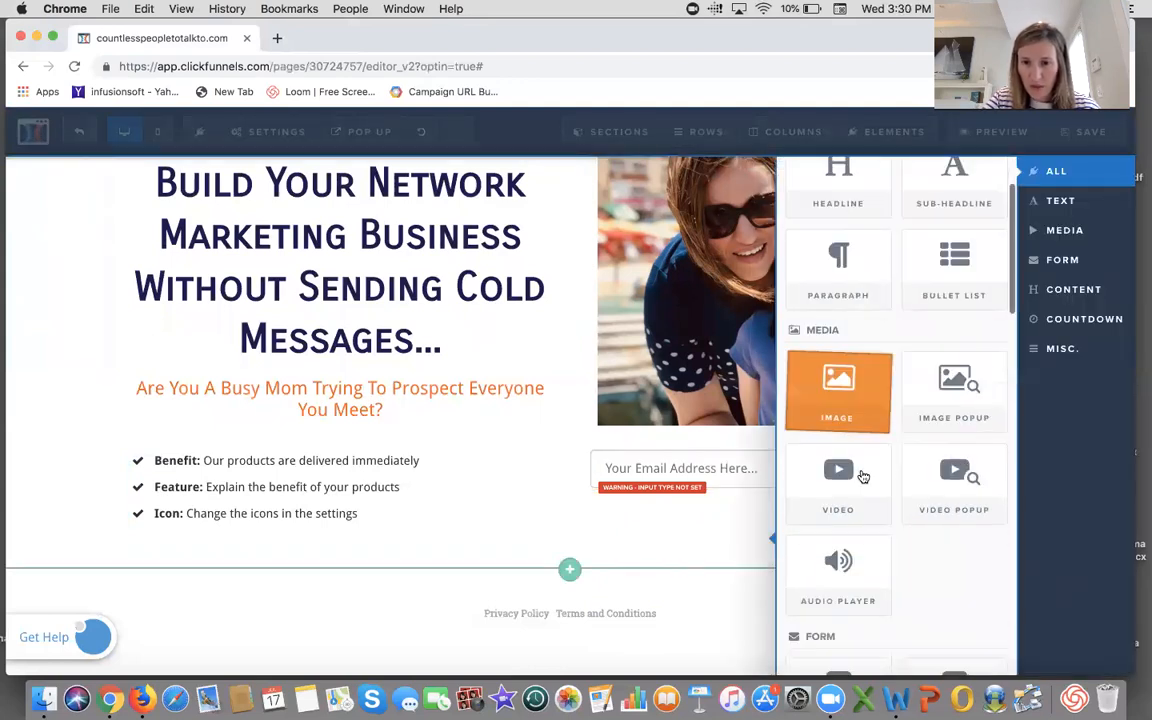
scroll(863, 477, "down", 6)
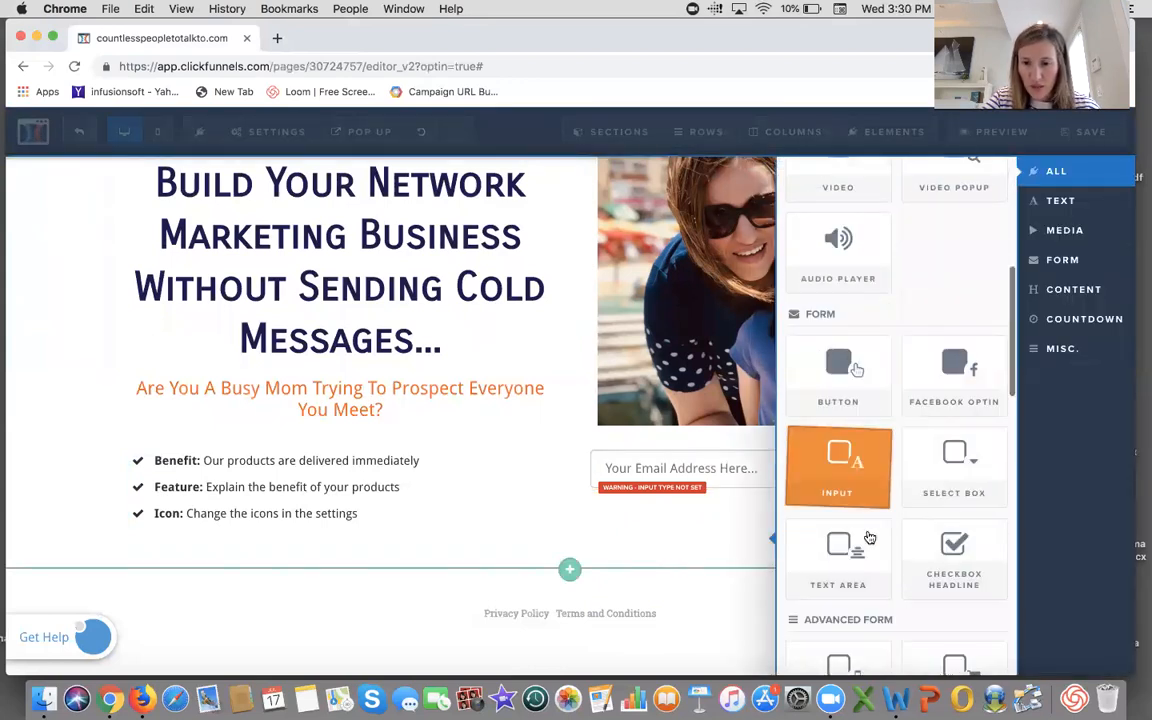
left_click(855, 462)
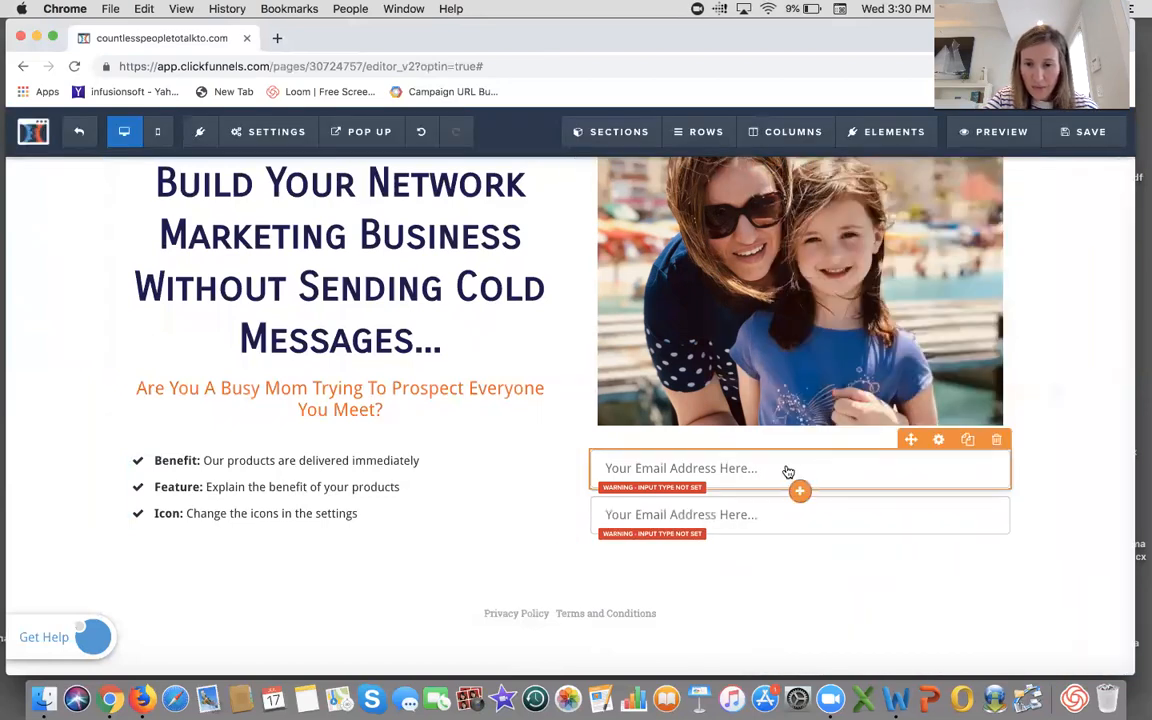
- Set the first input field's input type to First Name
left_click(939, 441)
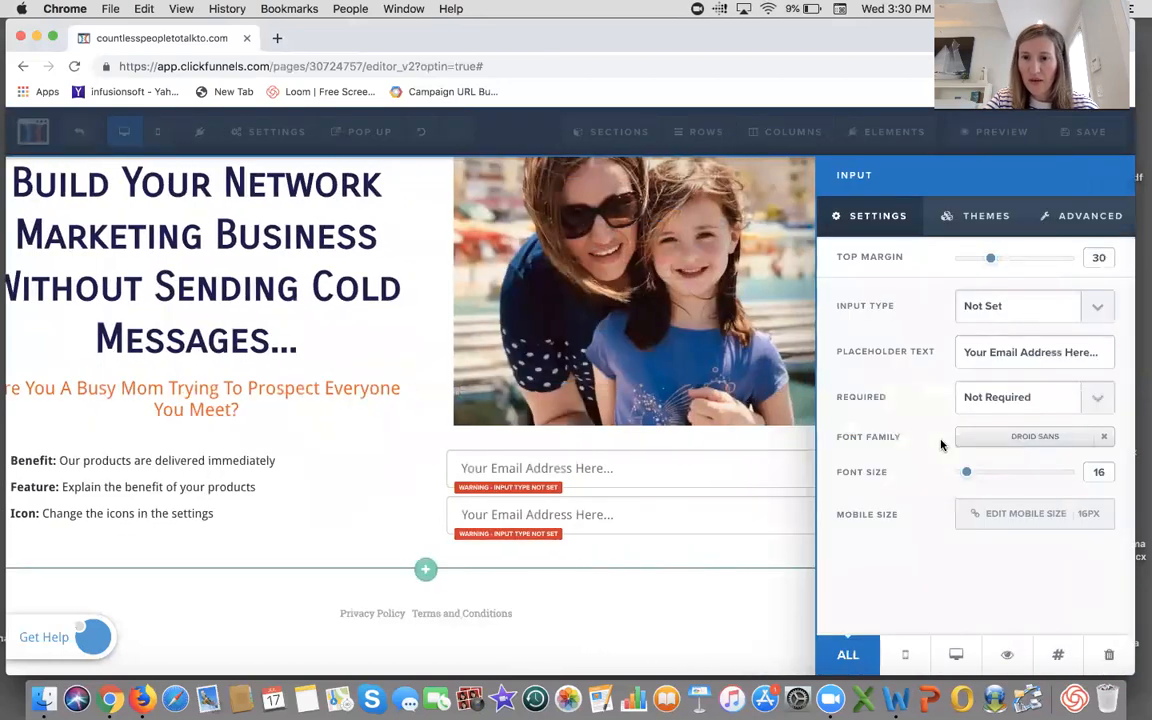
left_click(1096, 309)
left_click(1065, 320)
left_click(1090, 315)
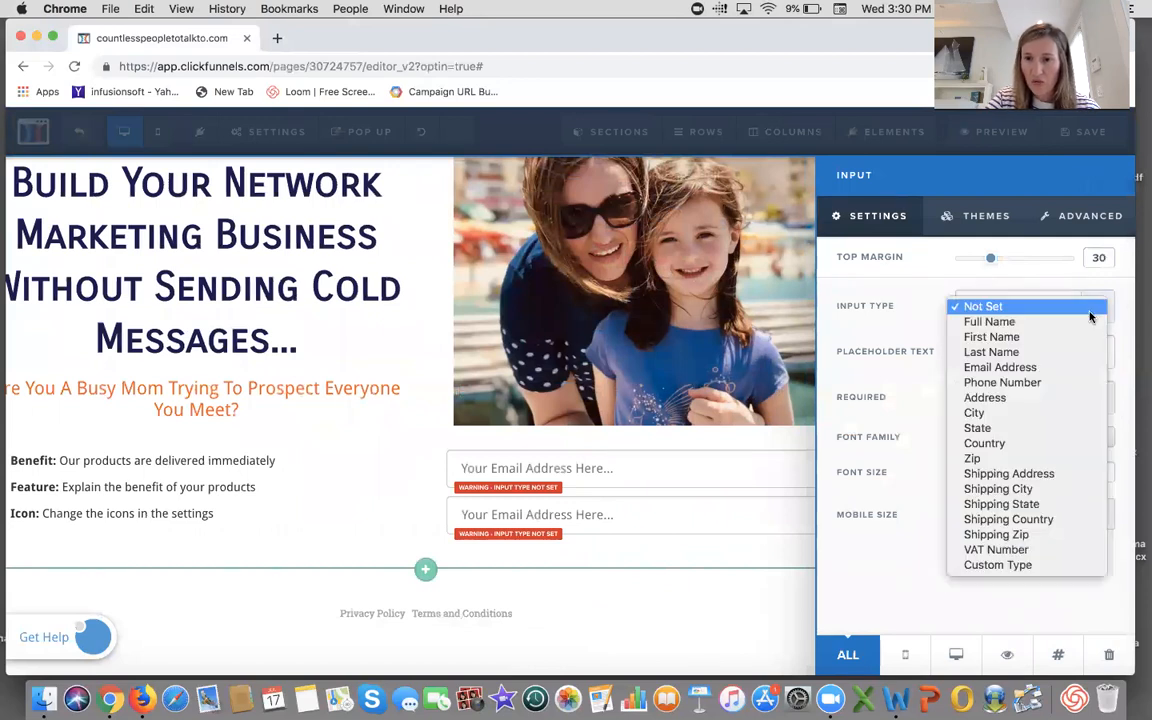
left_click(1012, 337)
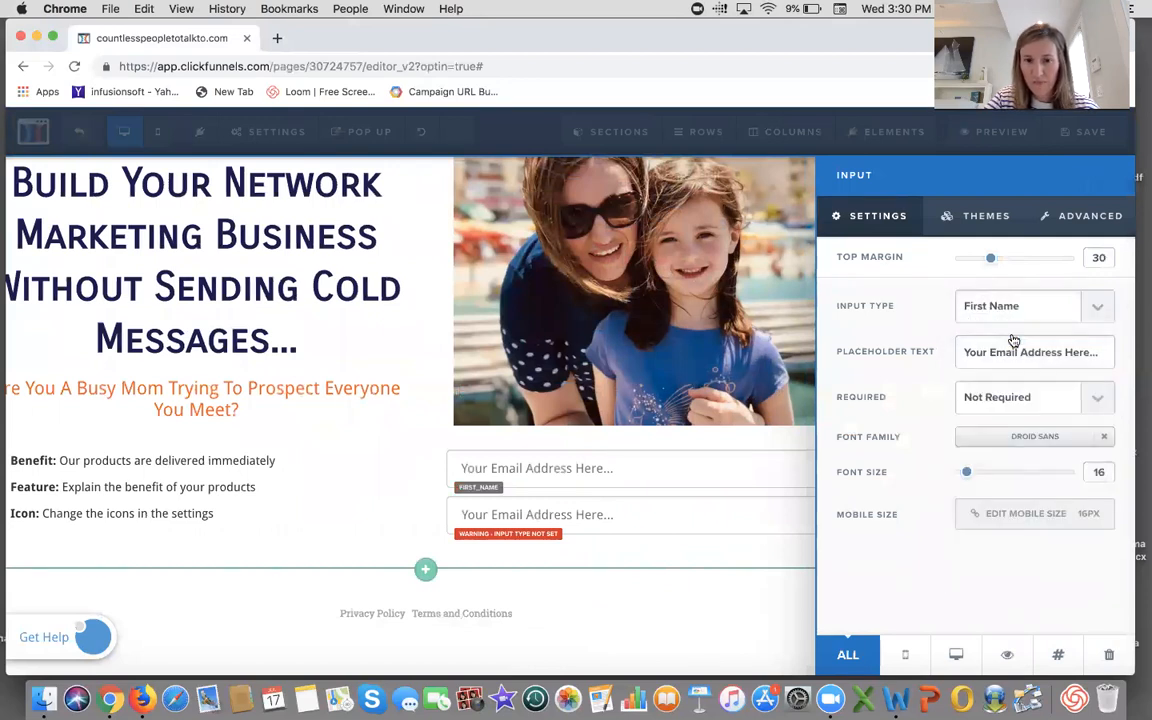
left_click(751, 470)
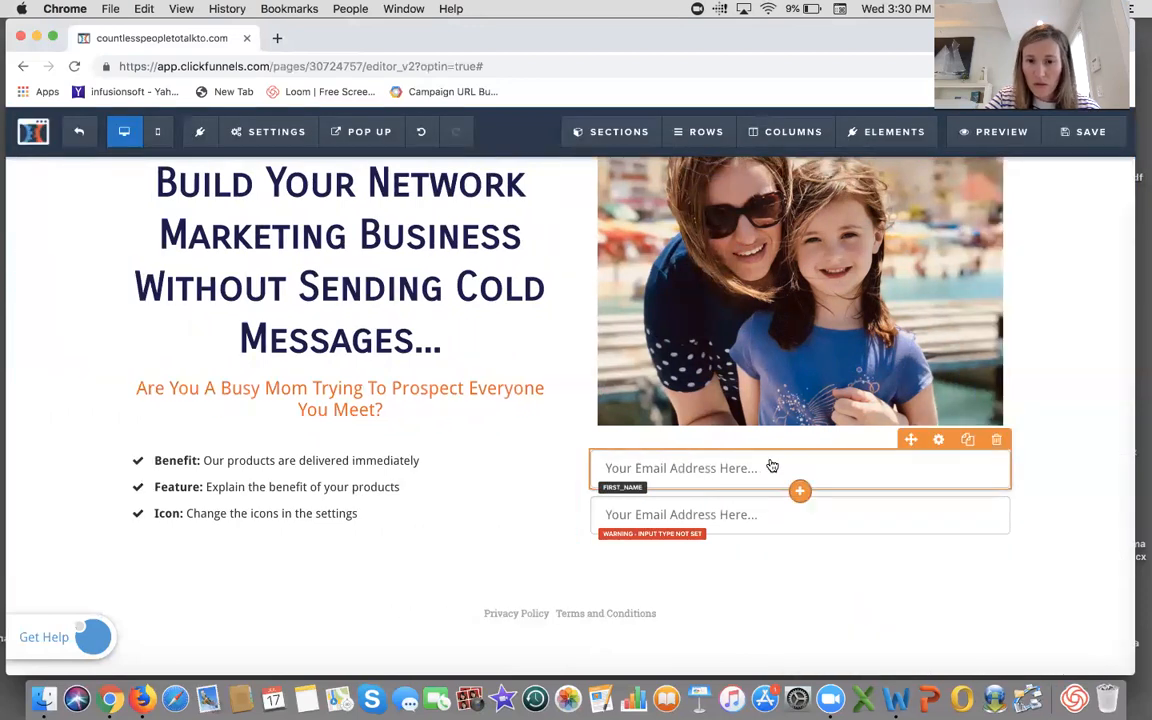
- Change the first input's placeholder text to First Name and make the field required
left_click(941, 440)
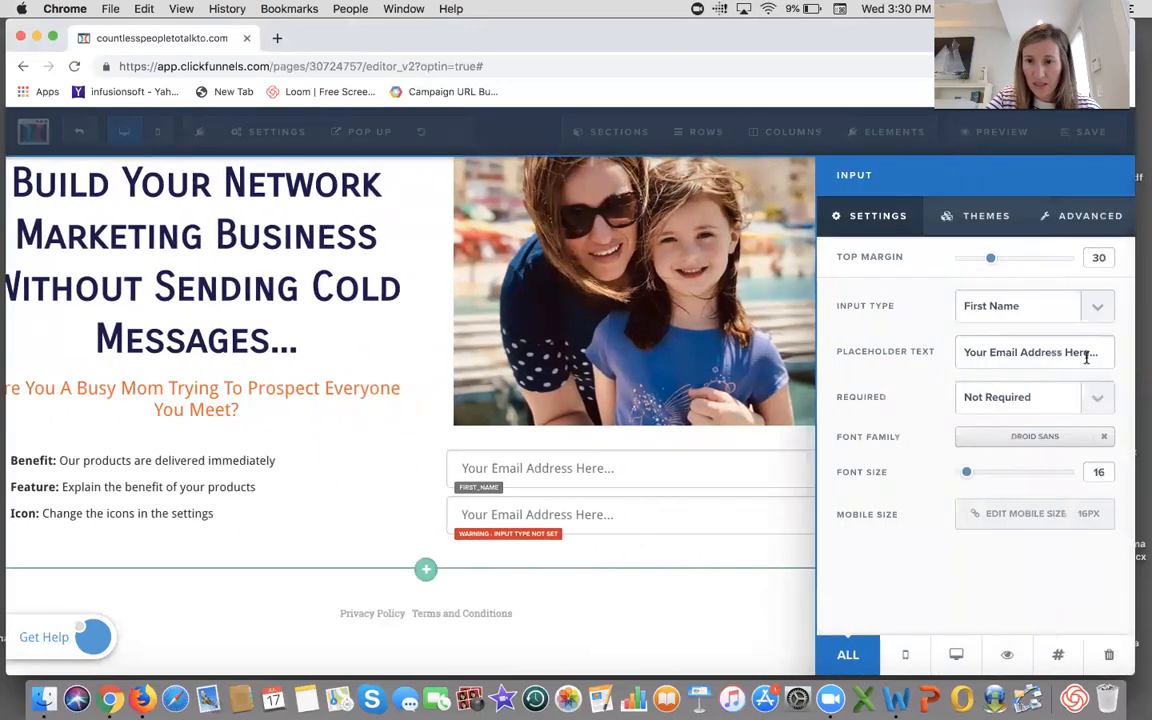
left_click_drag(1099, 354, 962, 351)
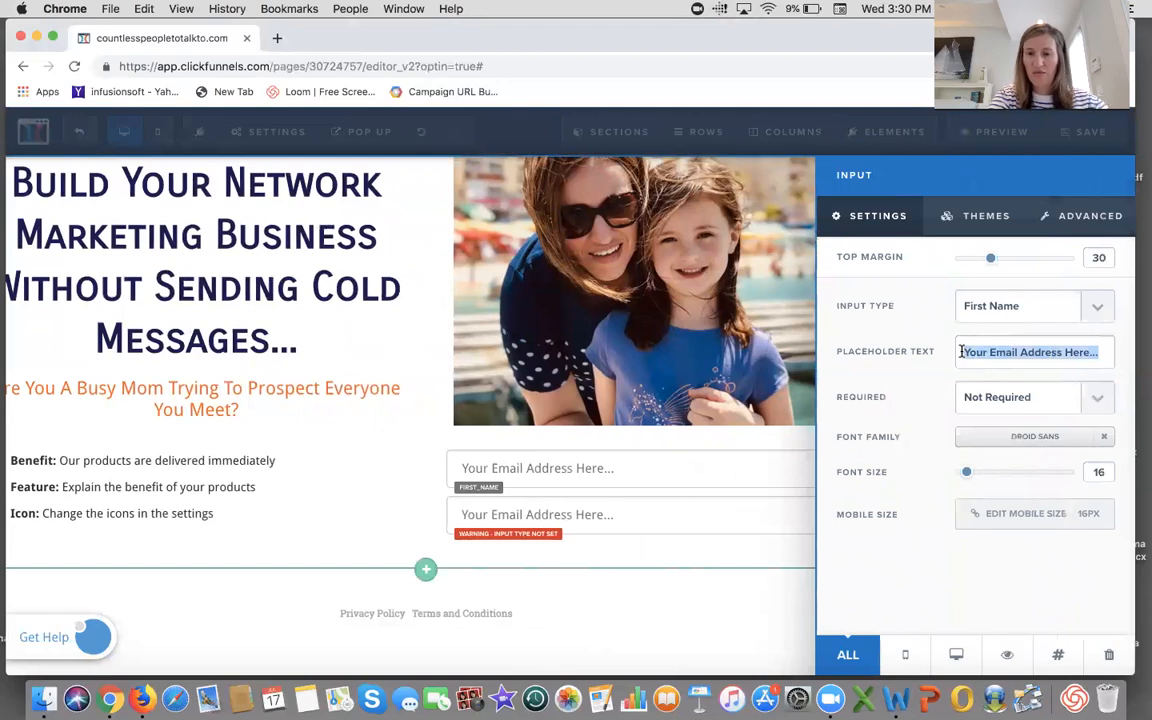
key("BackSpace")
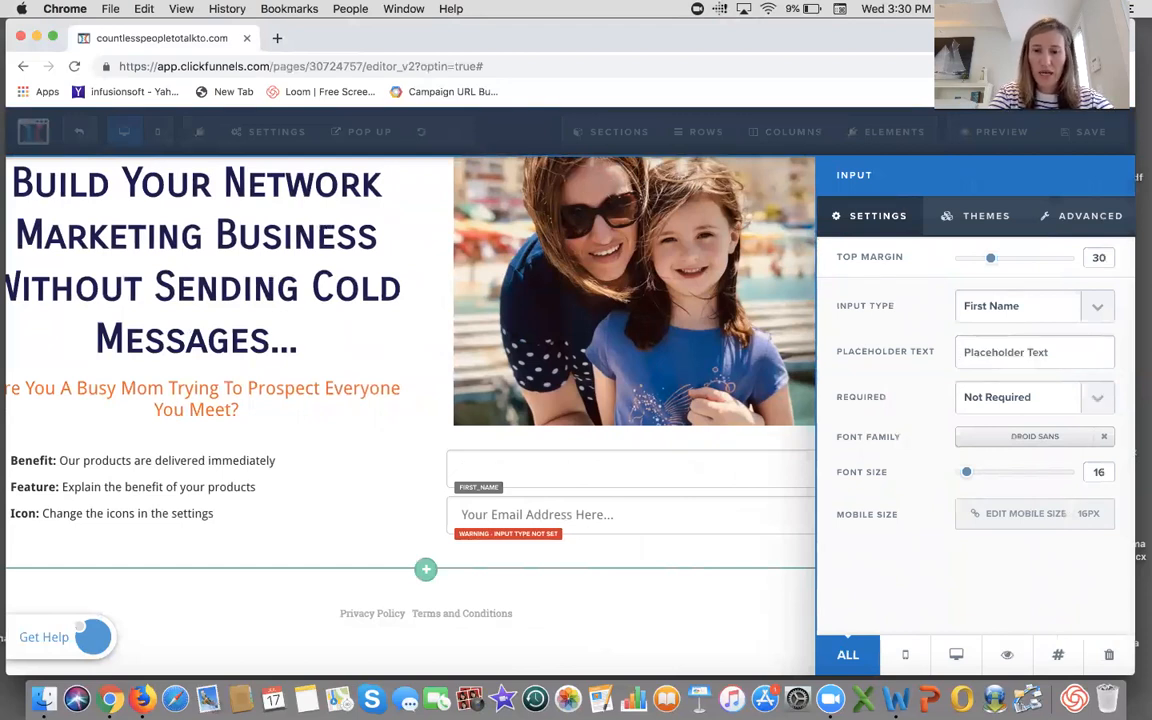
type("First Name")
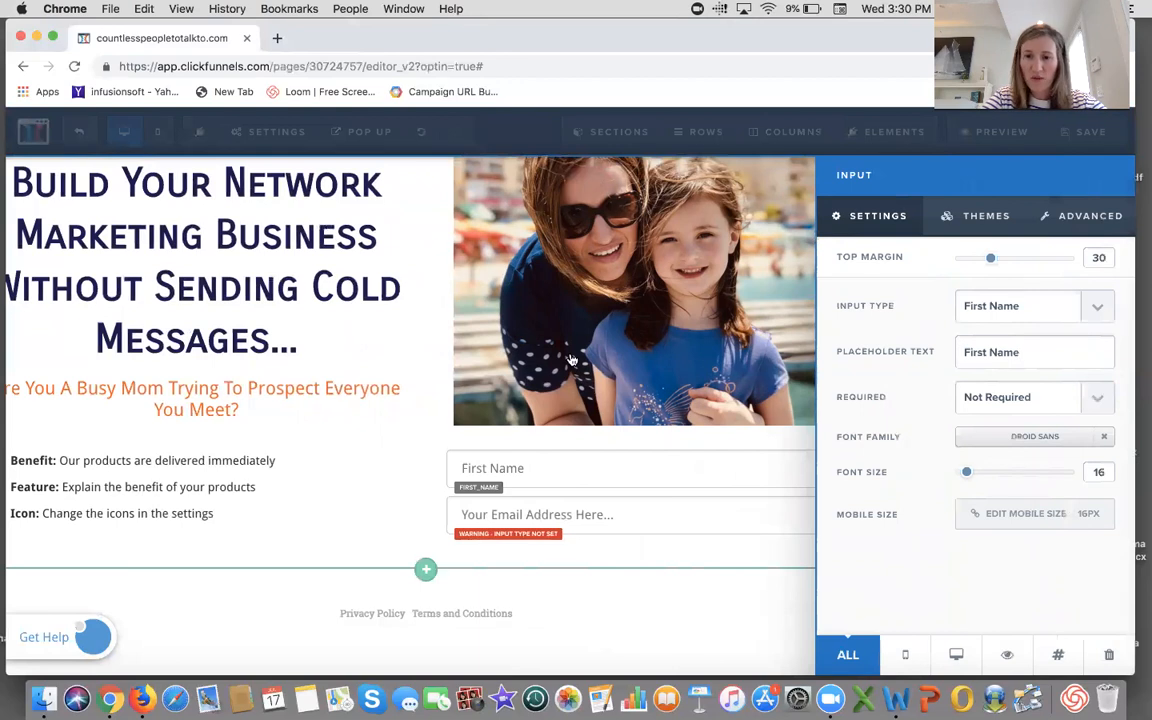
left_click(1093, 398)
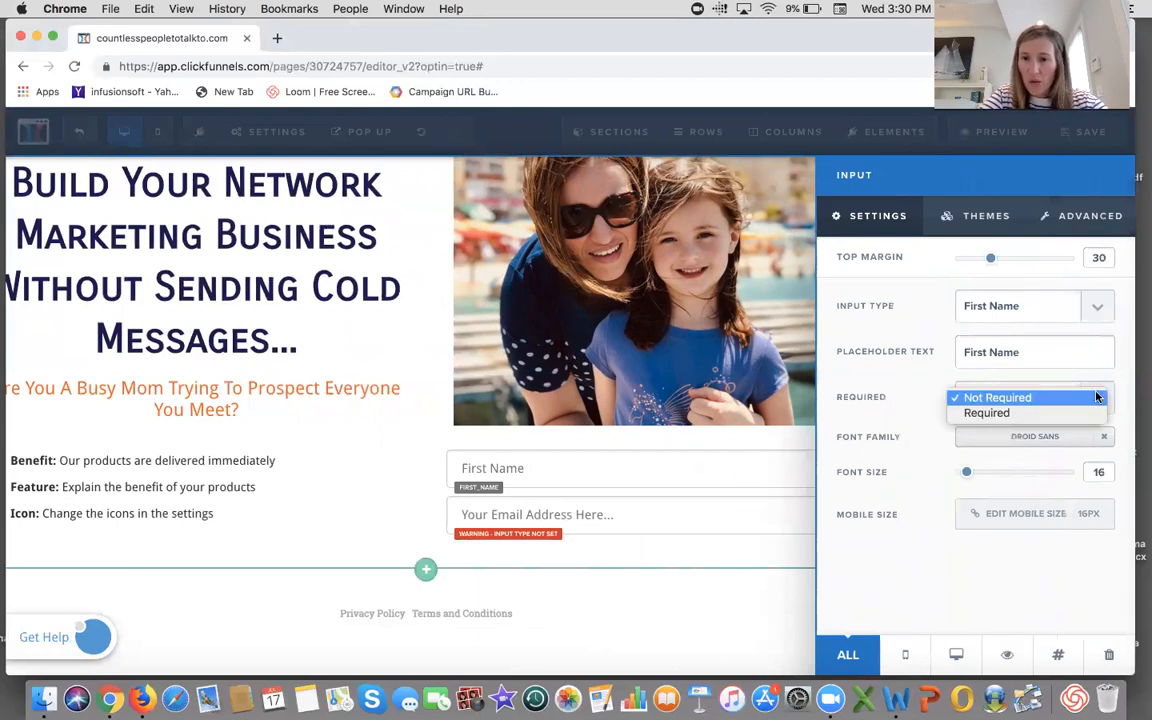
left_click(1049, 413)
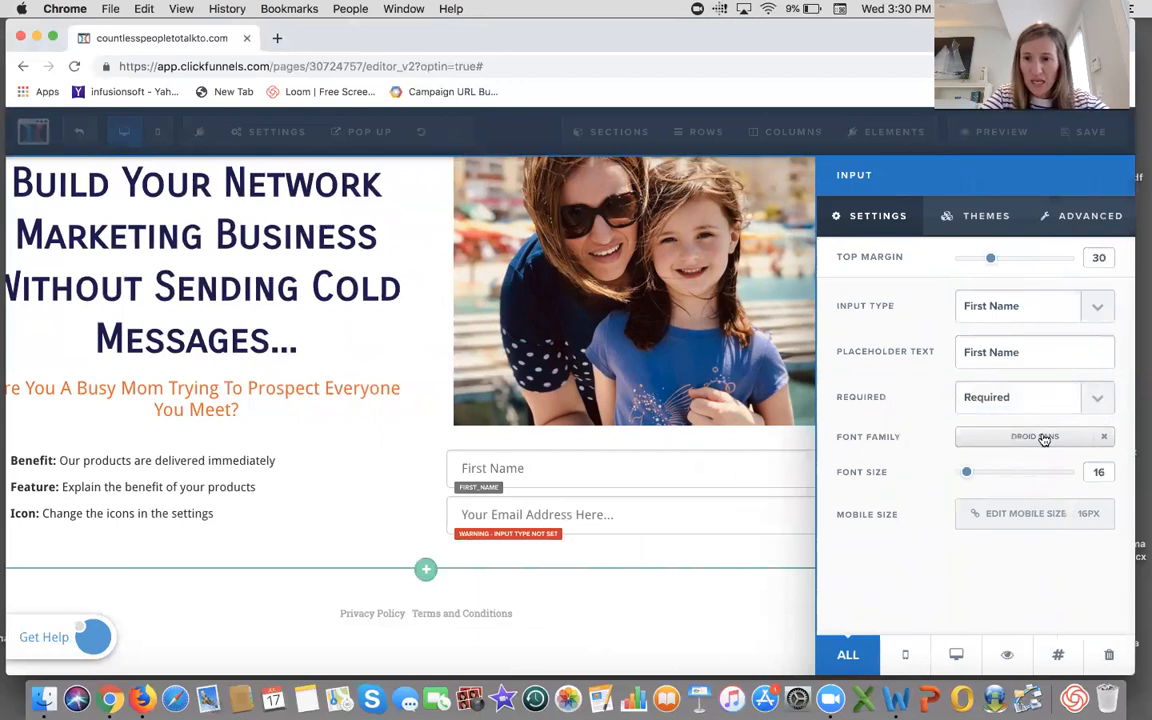
- Change the First Name input's font family to Carrois Gothic
left_click(1040, 437)
left_click(963, 272)
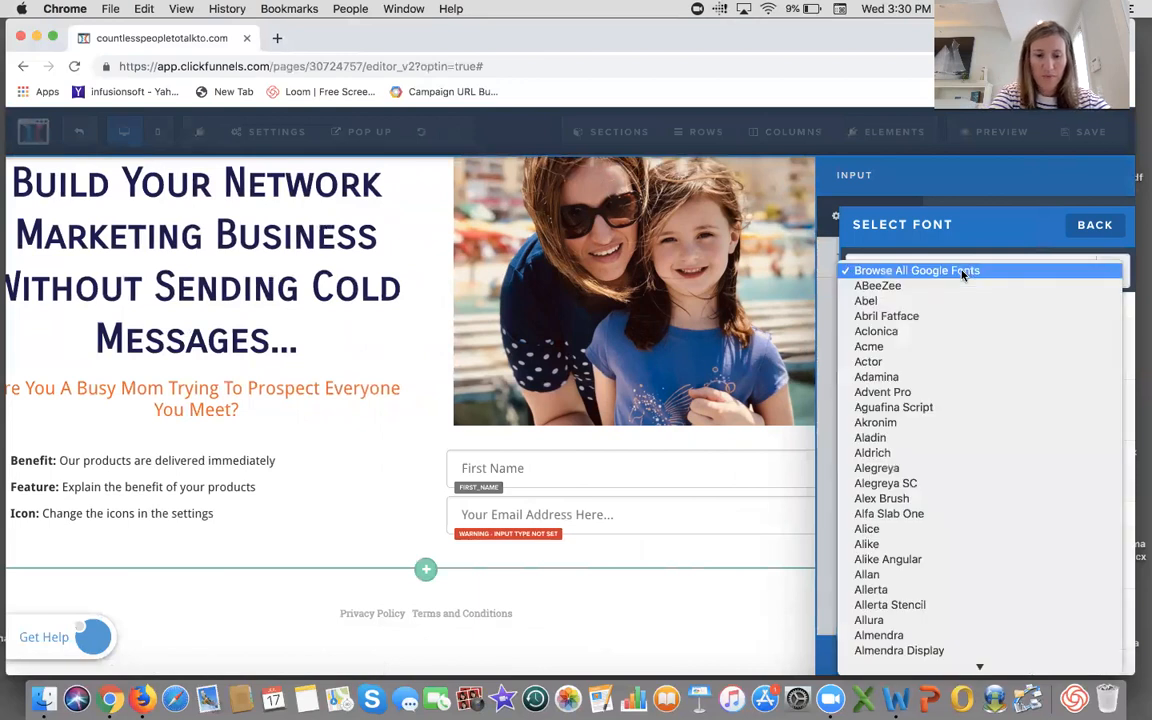
scroll(963, 272, "down", 10)
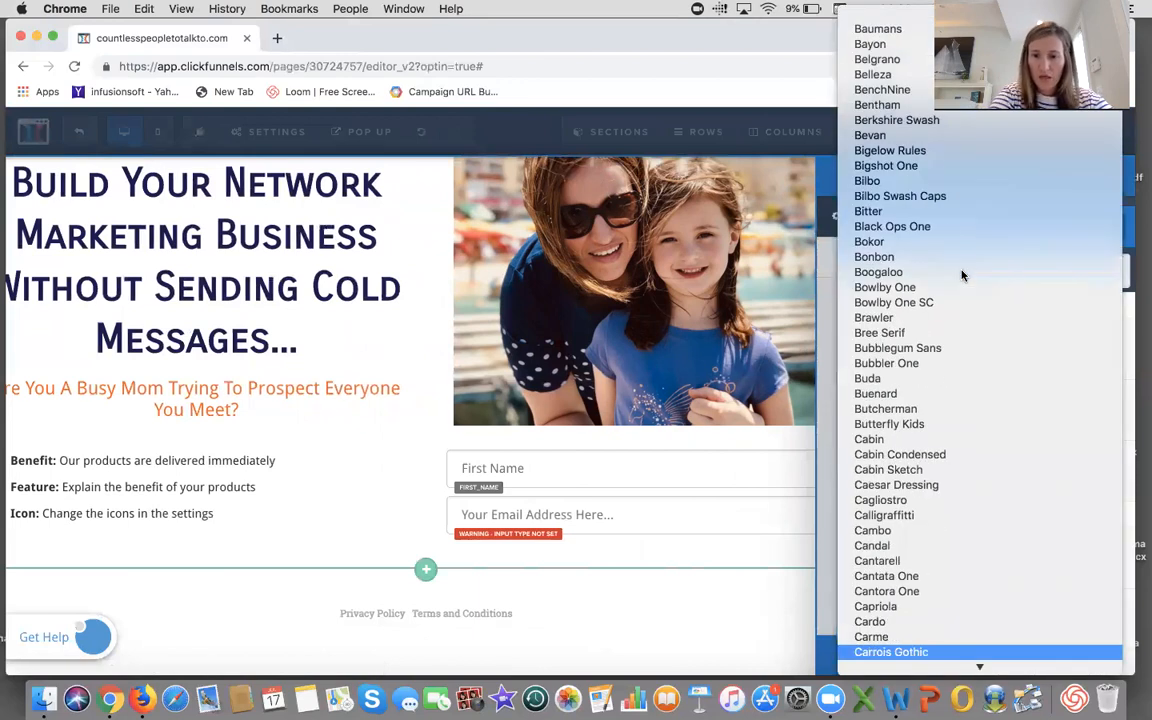
left_click(918, 652)
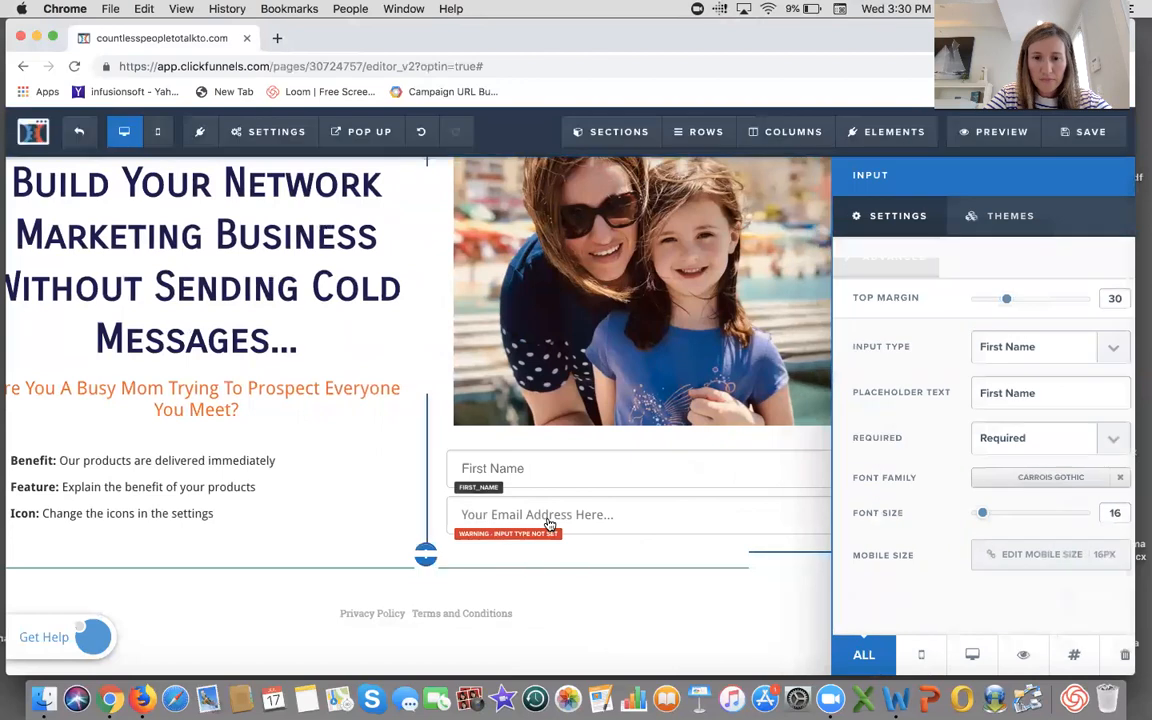
- Set the second input field's input type to Email Address
left_click(549, 524)
left_click(938, 489)
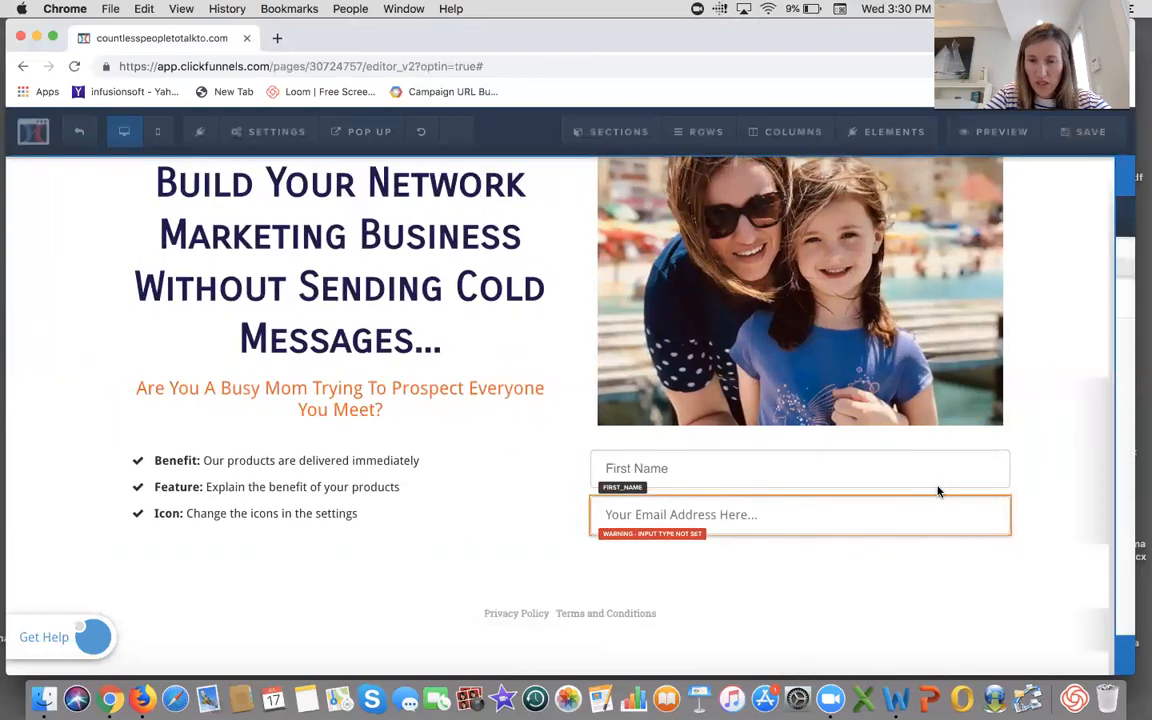
left_click(1101, 312)
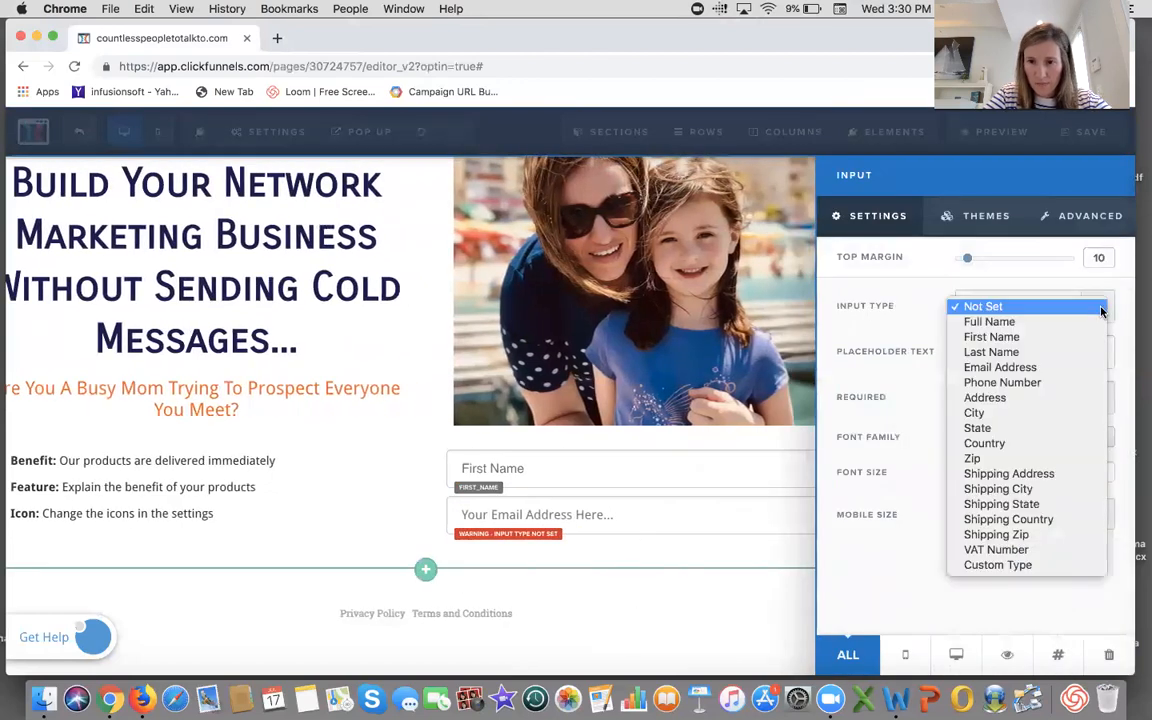
left_click(1041, 367)
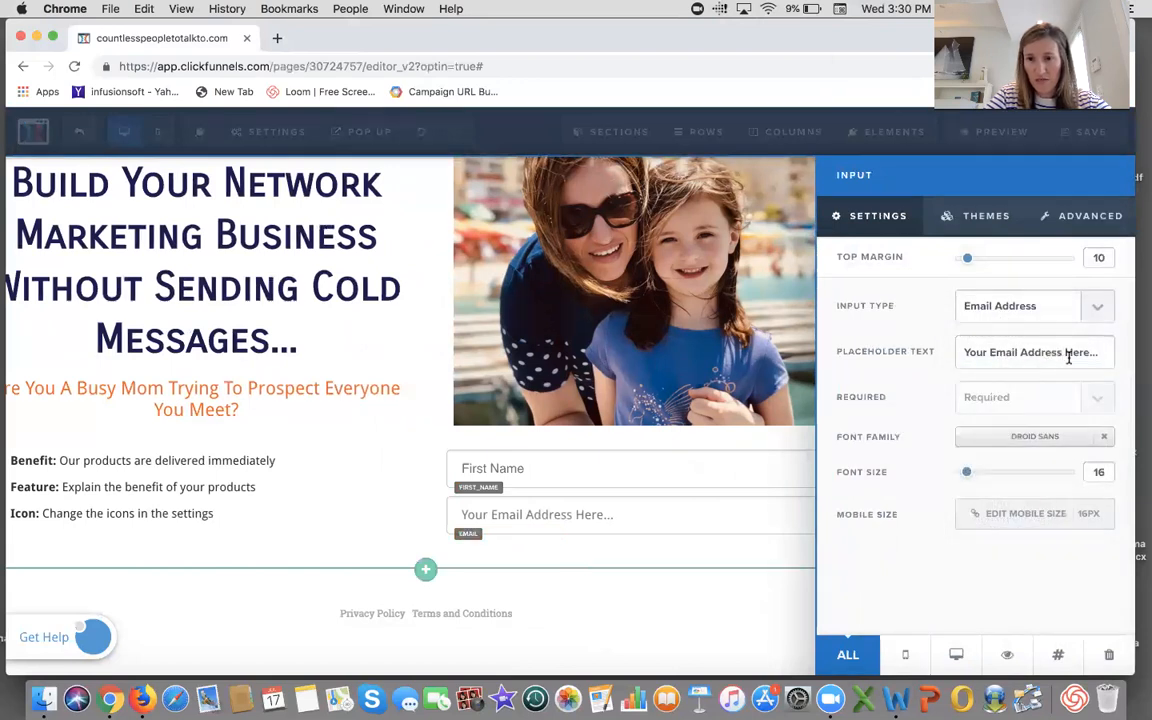
- Replace the email input's placeholder text with Email Address
triple_click(960, 357)
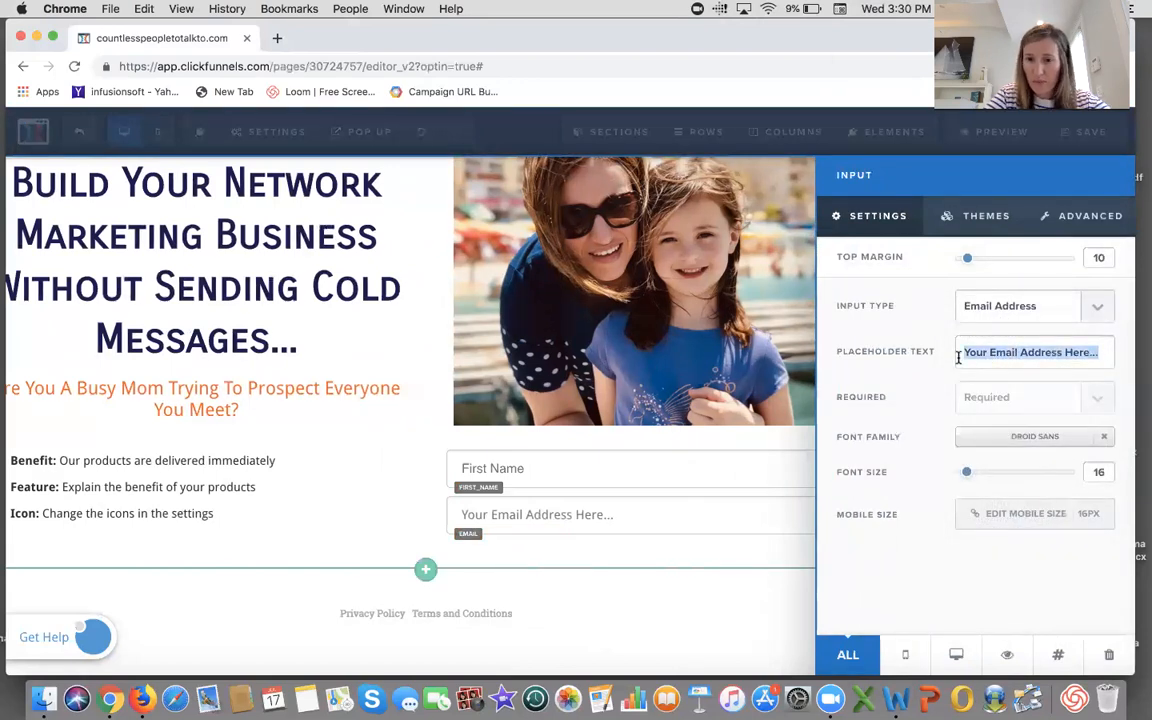
key("BackSpace")
type("Em")
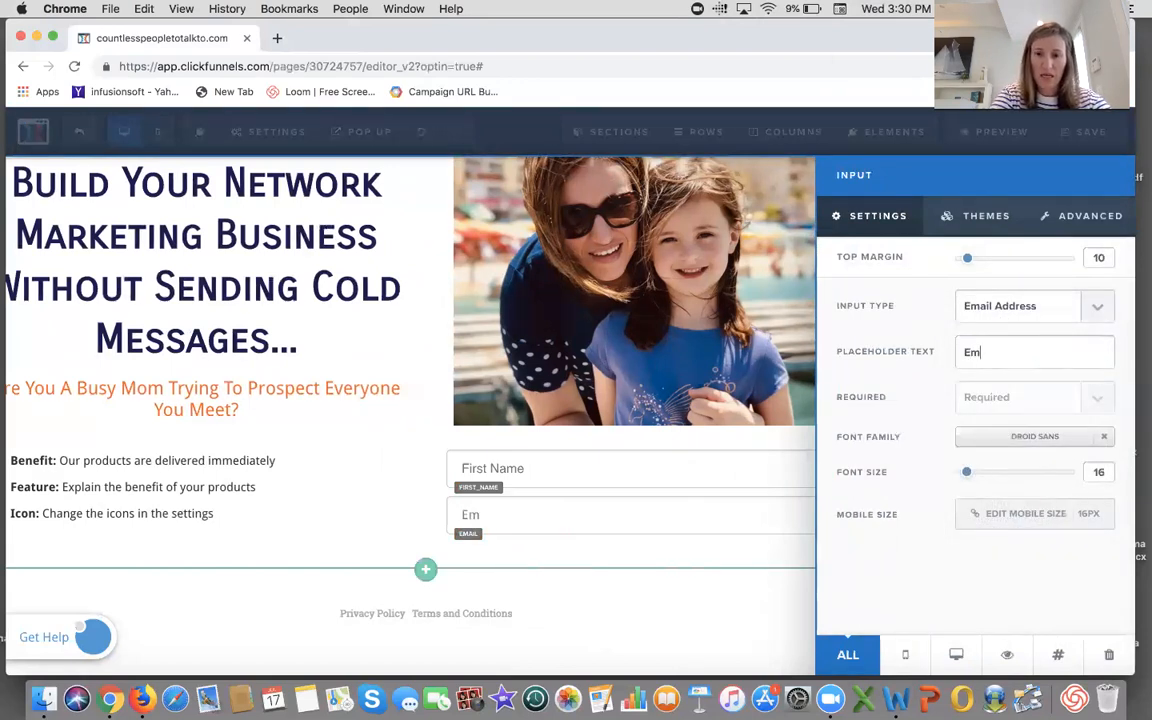
type("ail Address")
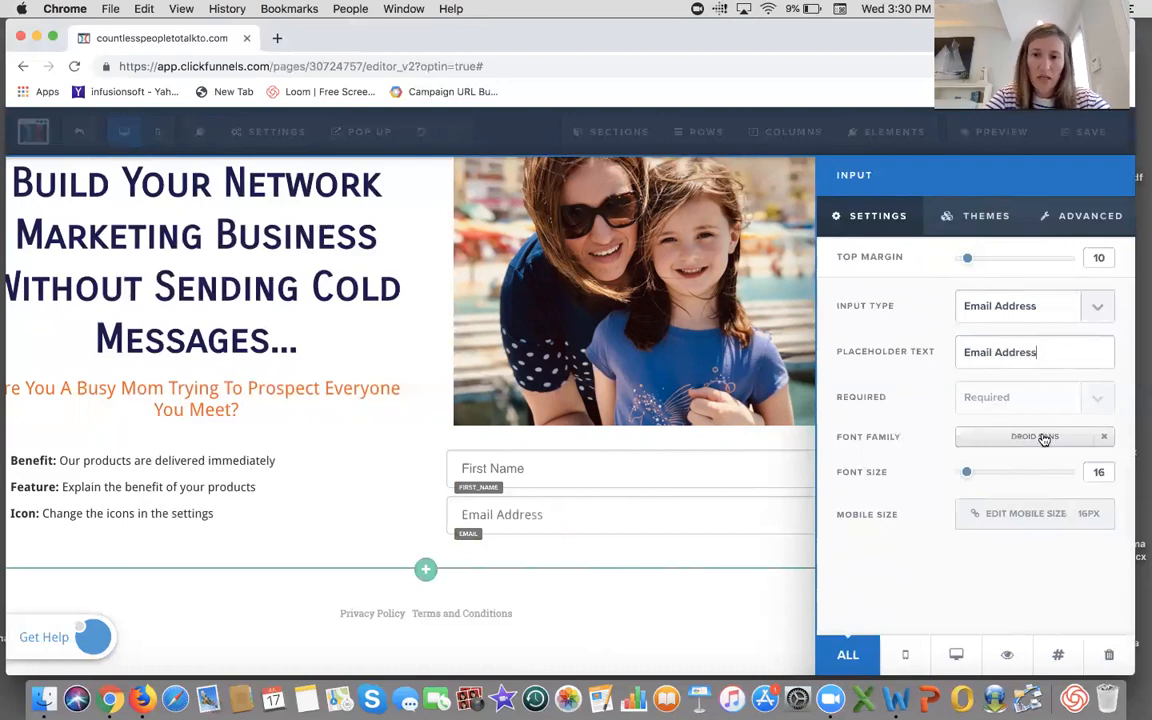
- Change the email input's font family to Carrois Gothic SC
left_click(1043, 439)
left_click(931, 277)
key("c")
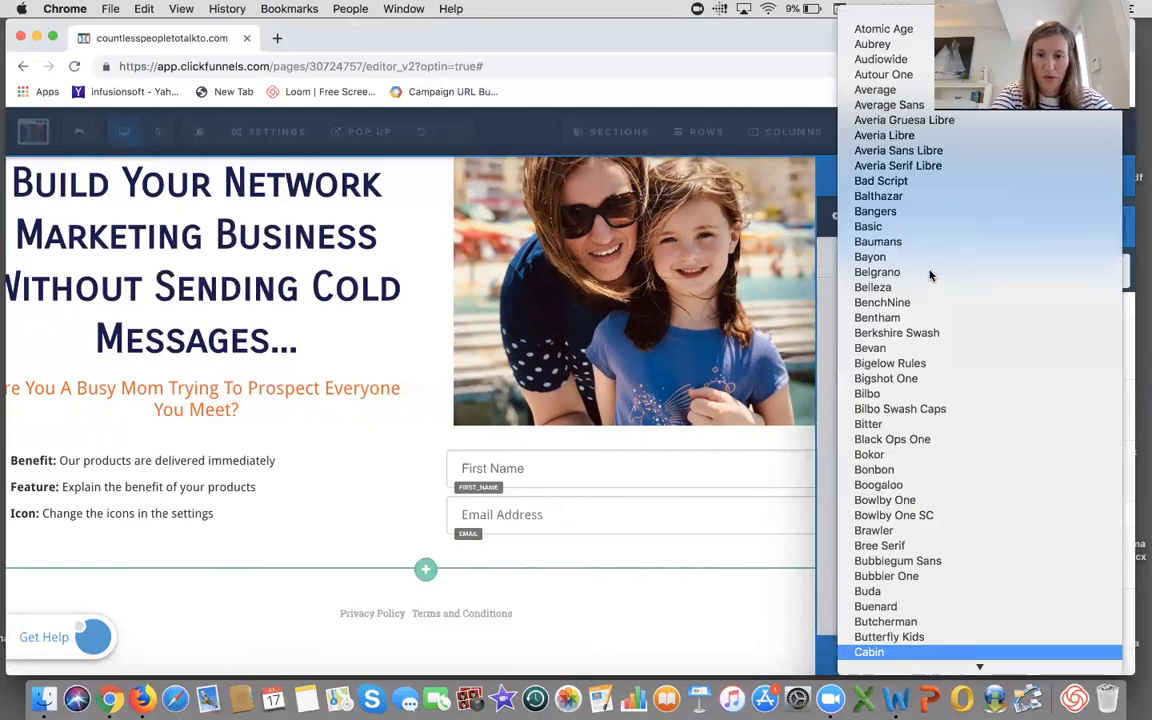
key("a")
key("r")
key("r")
scroll(868, 522, "down", 1)
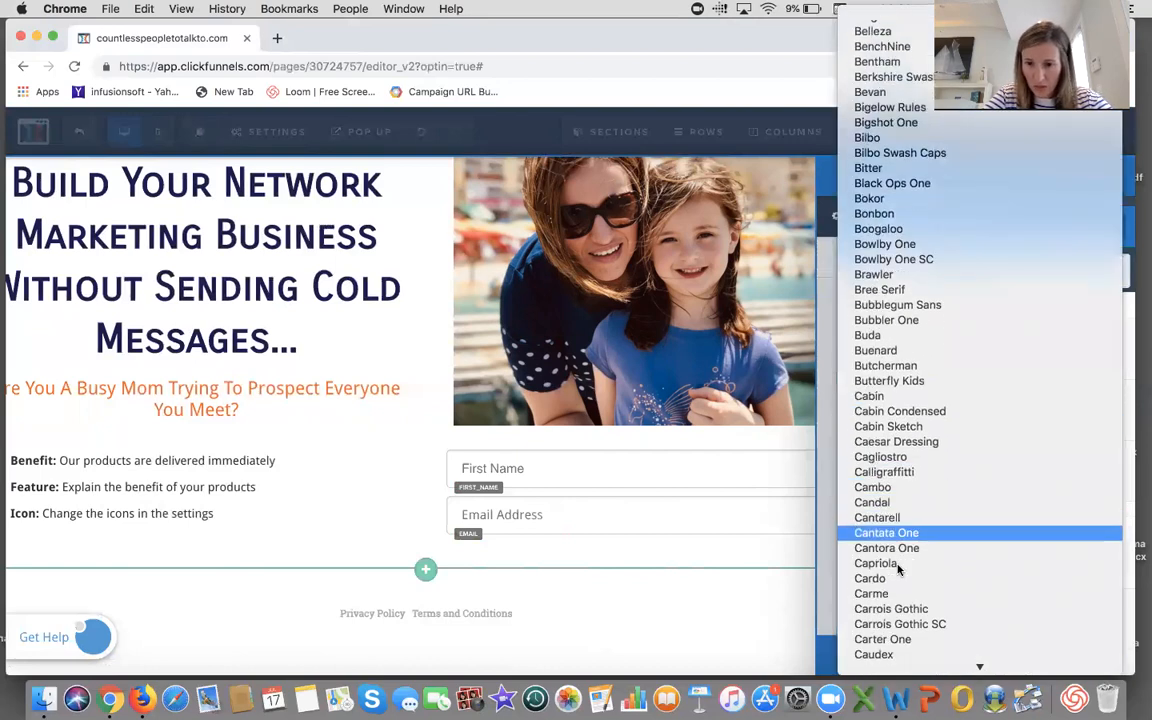
left_click(898, 624)
- Save the page and dismiss the notification
left_click(414, 466)
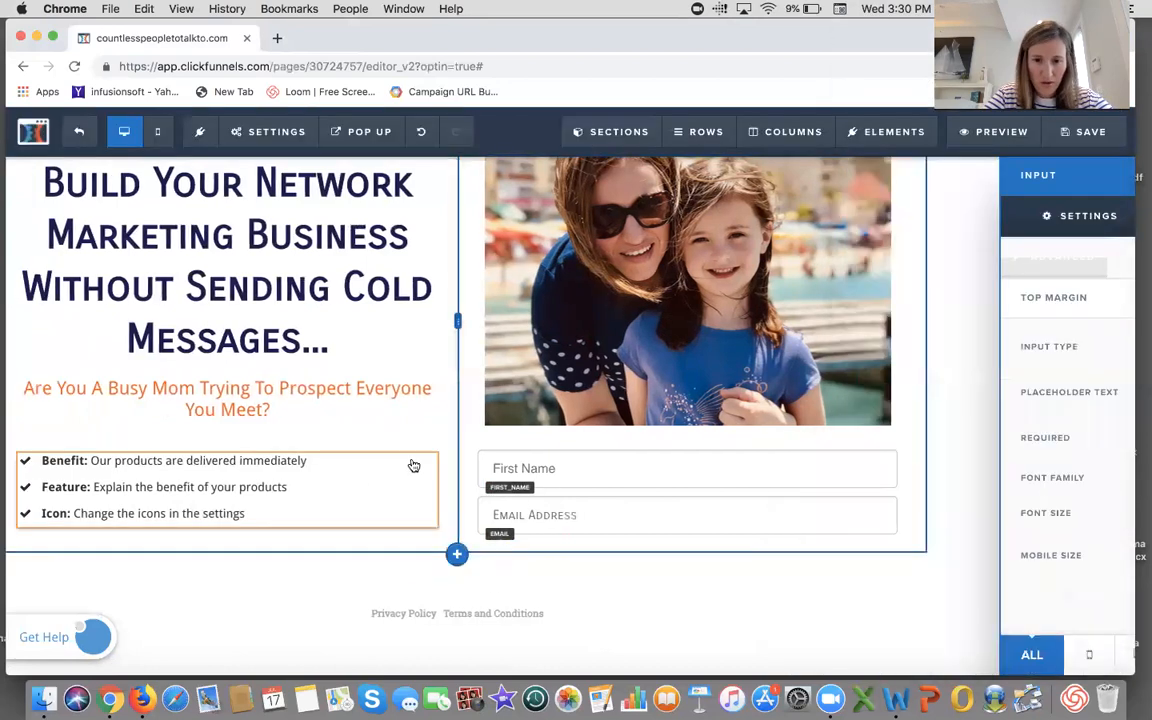
left_click(1085, 131)
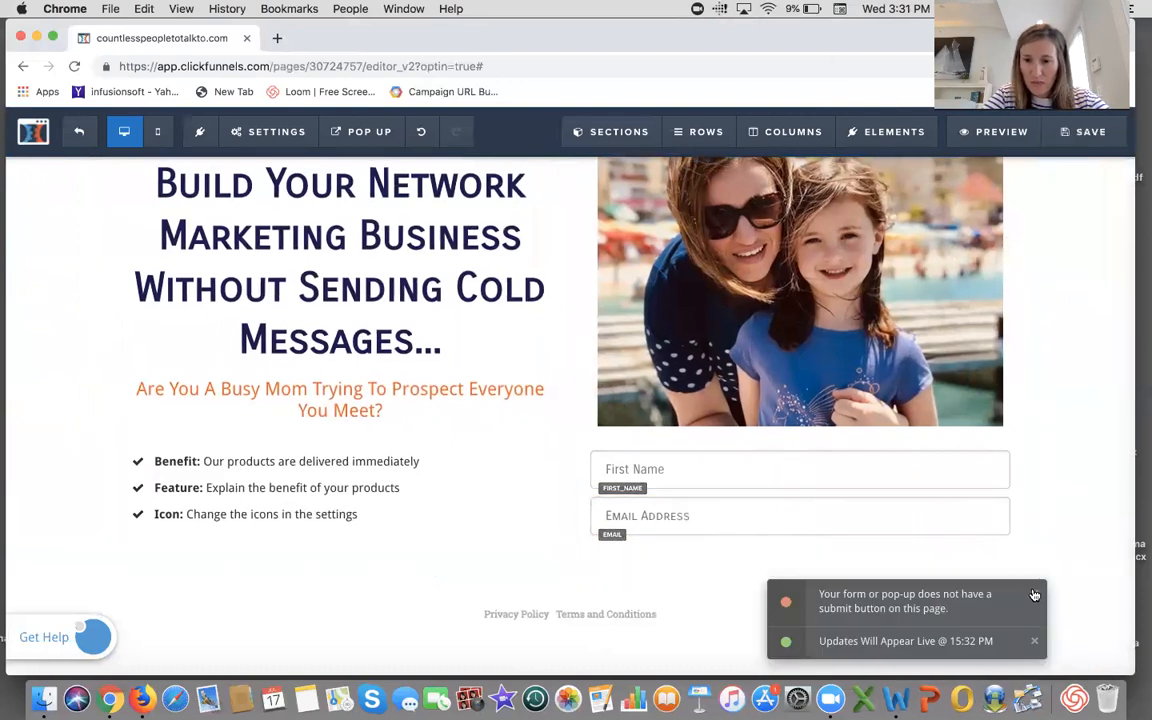
left_click(1035, 597)
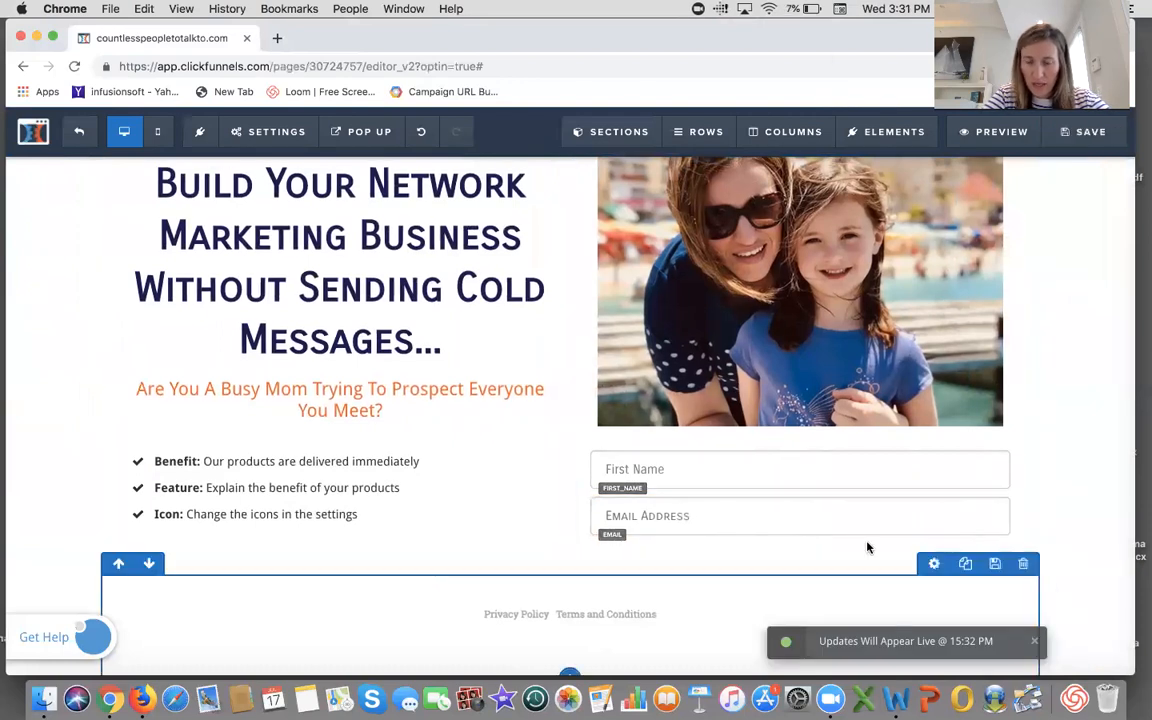
- Add a Button element below the email input field
left_click(801, 537)
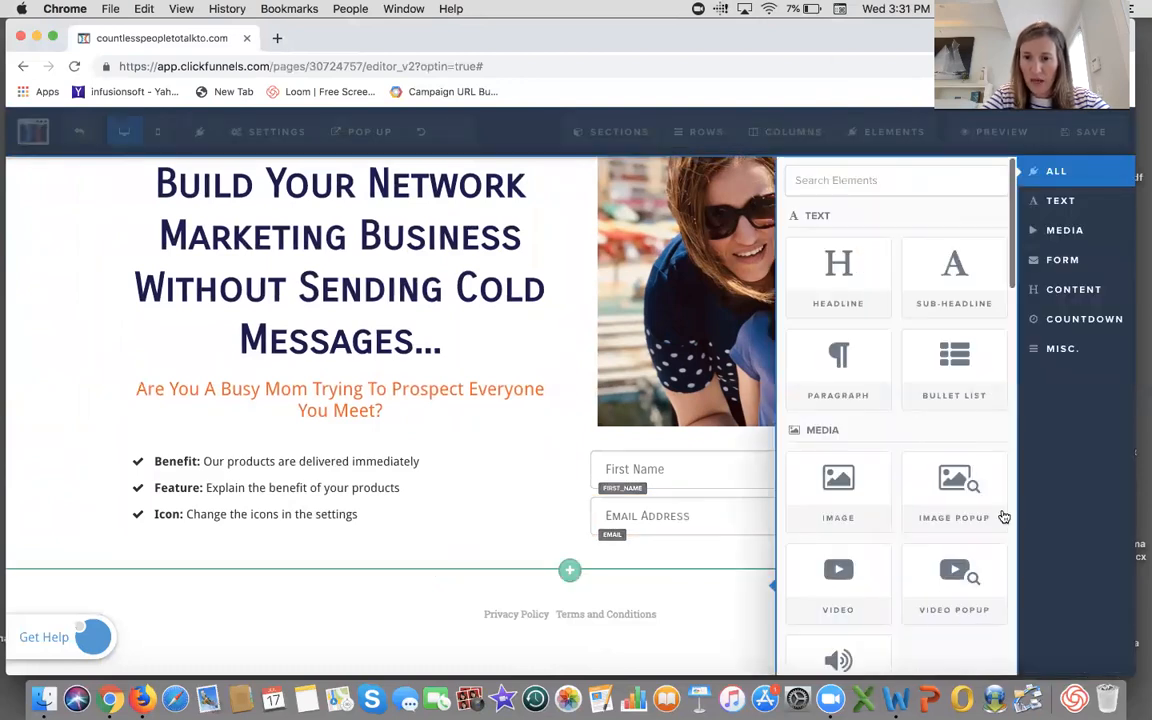
scroll(936, 509, "down", 5)
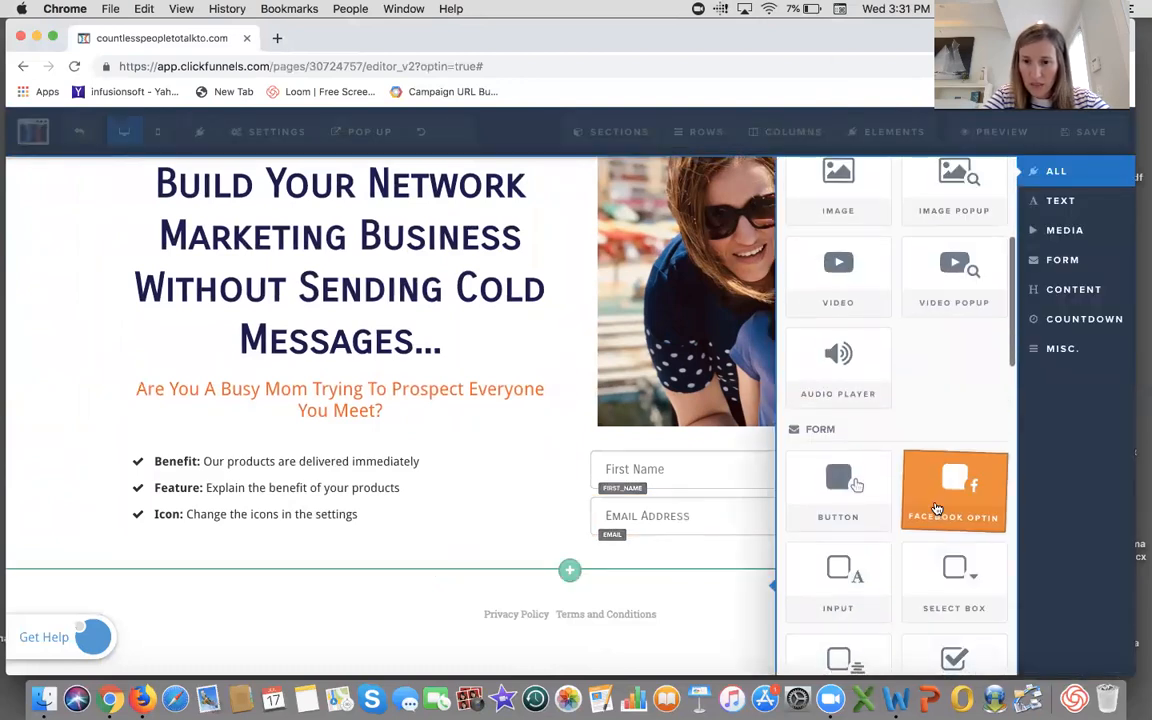
left_click(848, 396)
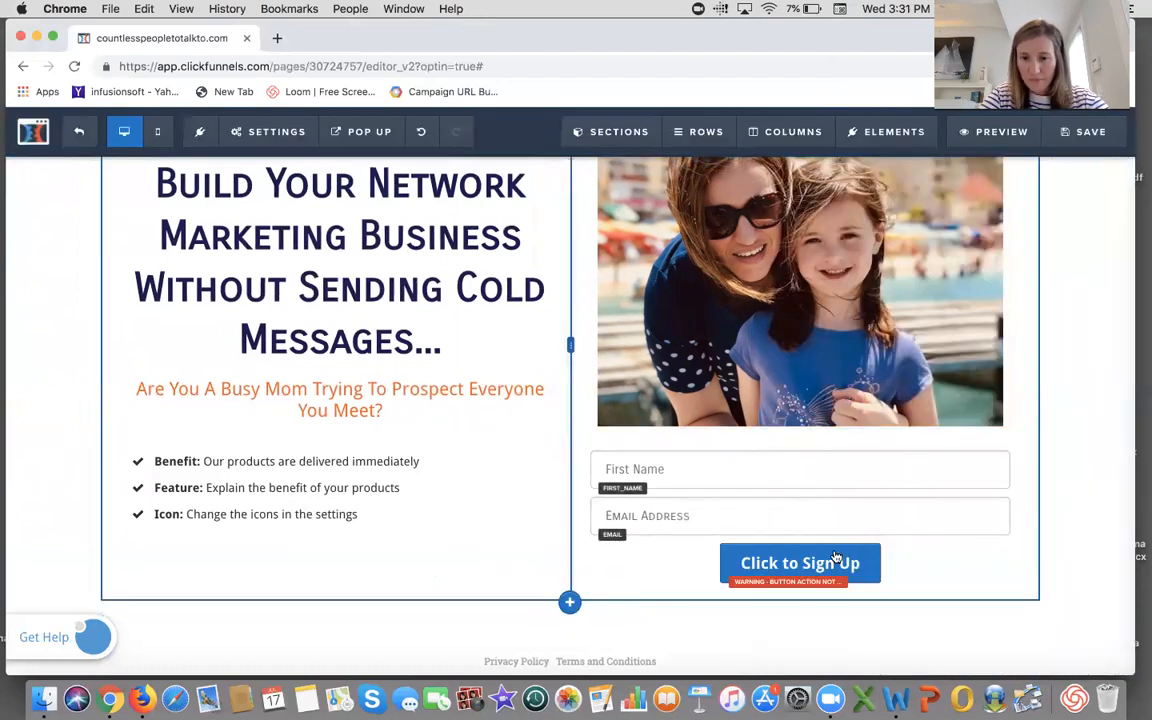
- Set the button's action to Submit Order / Submit Form
left_click(939, 535)
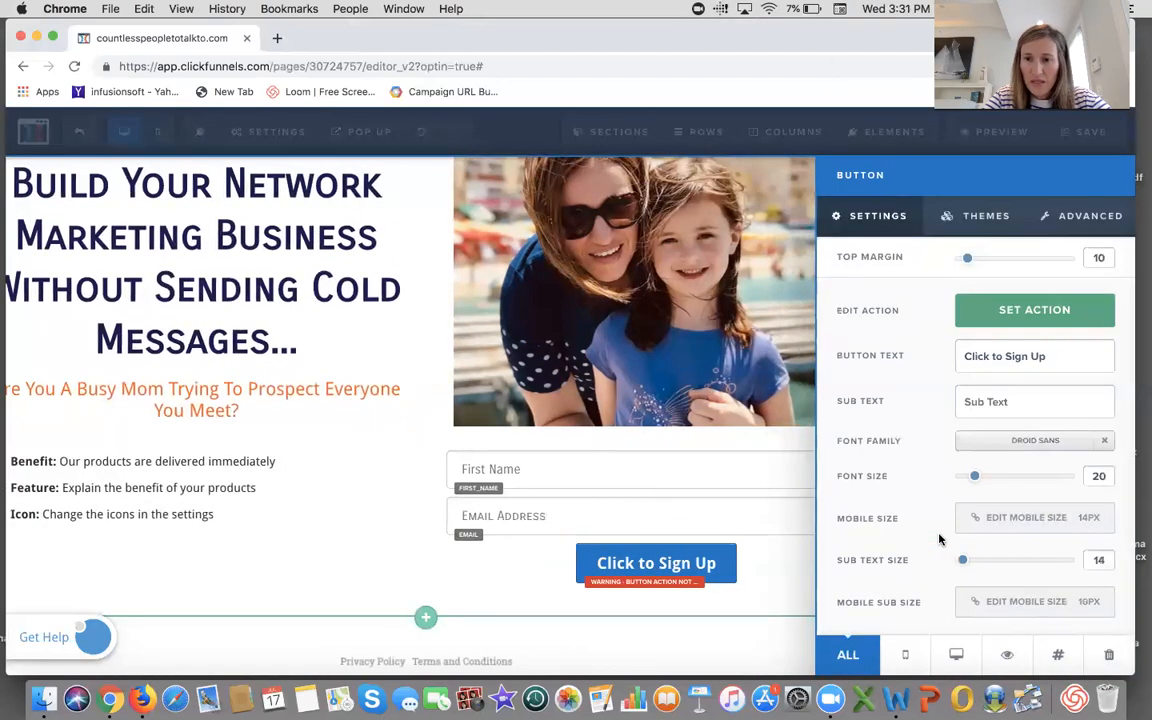
left_click(1012, 318)
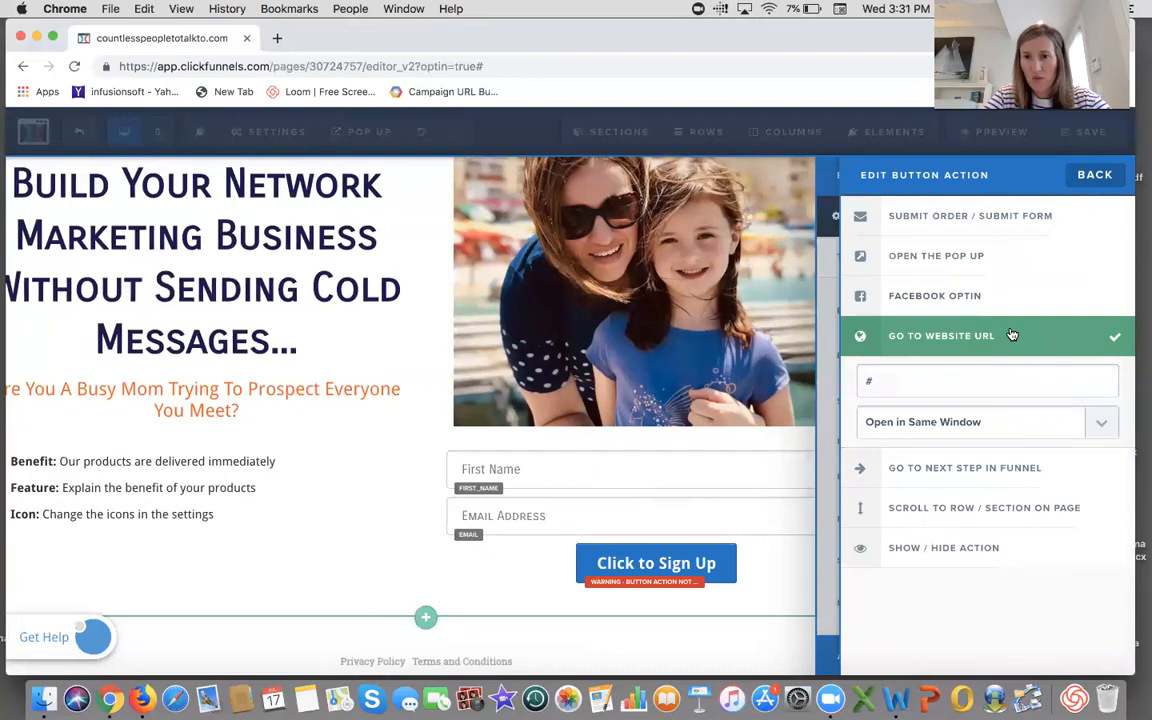
left_click(940, 222)
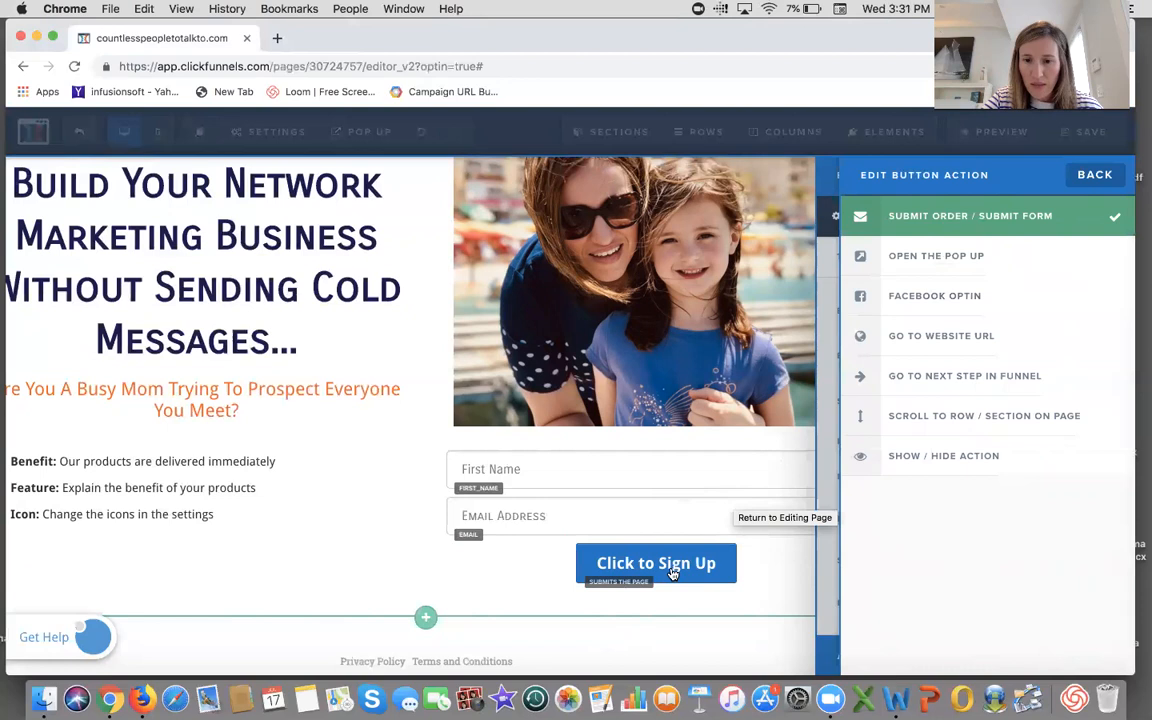
left_click(826, 562)
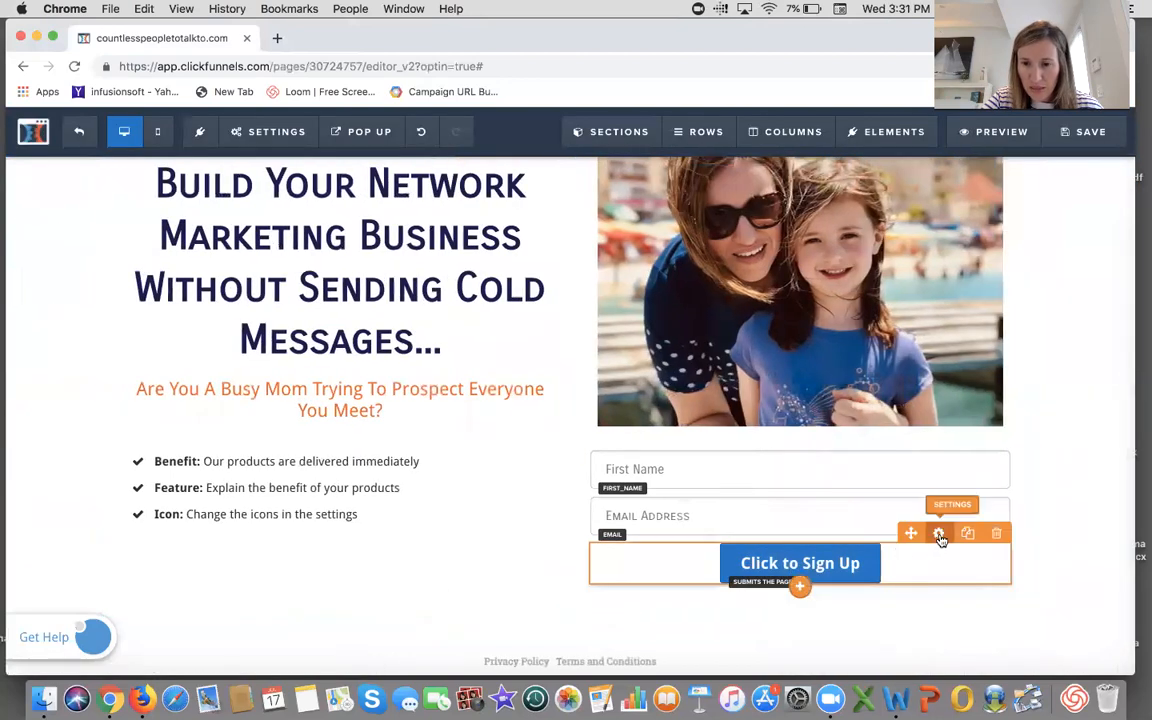
- Change the button text to Get Instant Access Now!
left_click(940, 535)
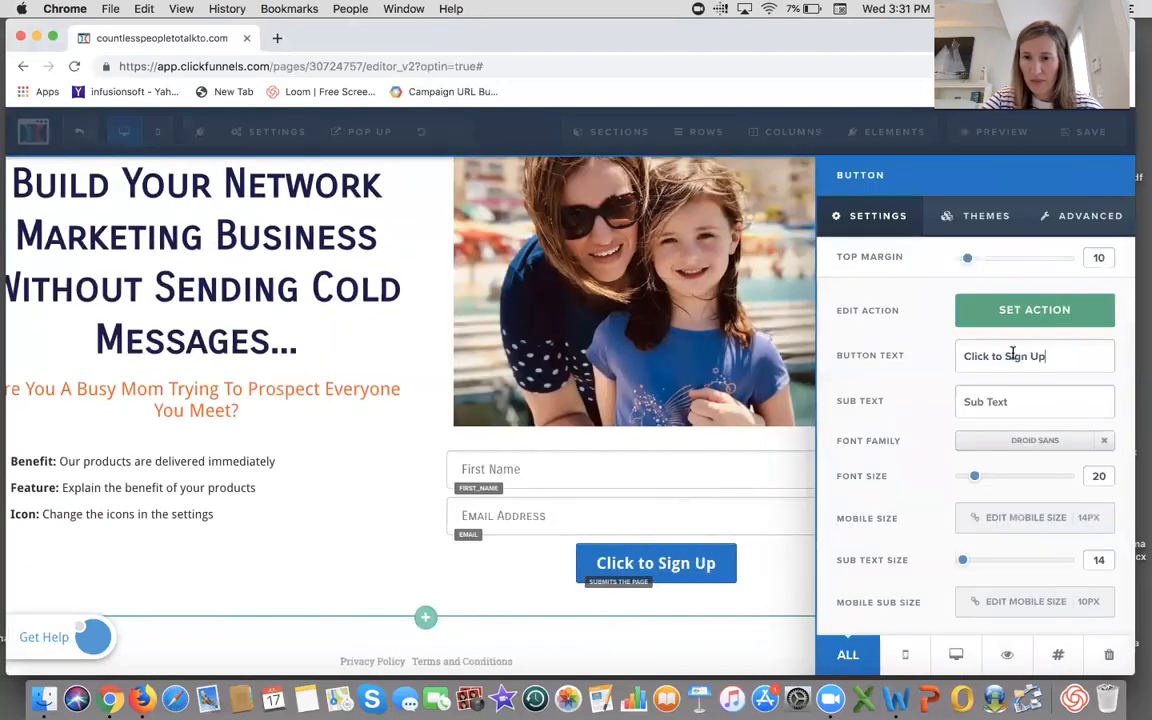
left_click_drag(1046, 356, 958, 359)
type("Get ")
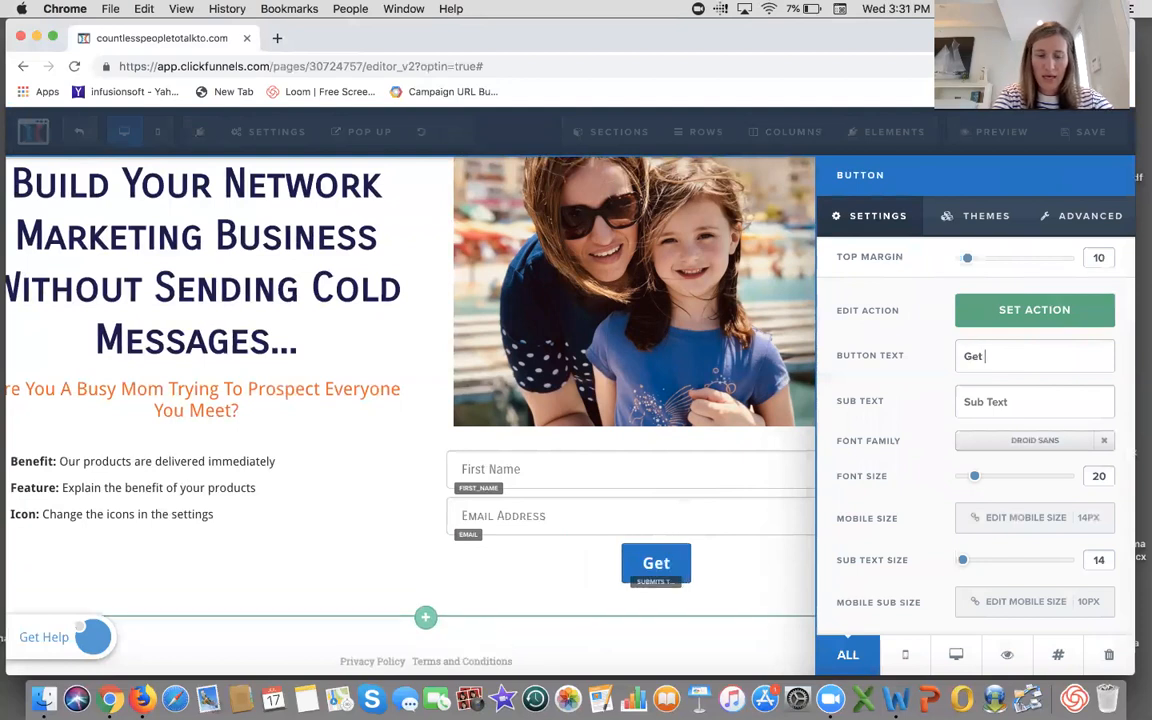
type("Instant ")
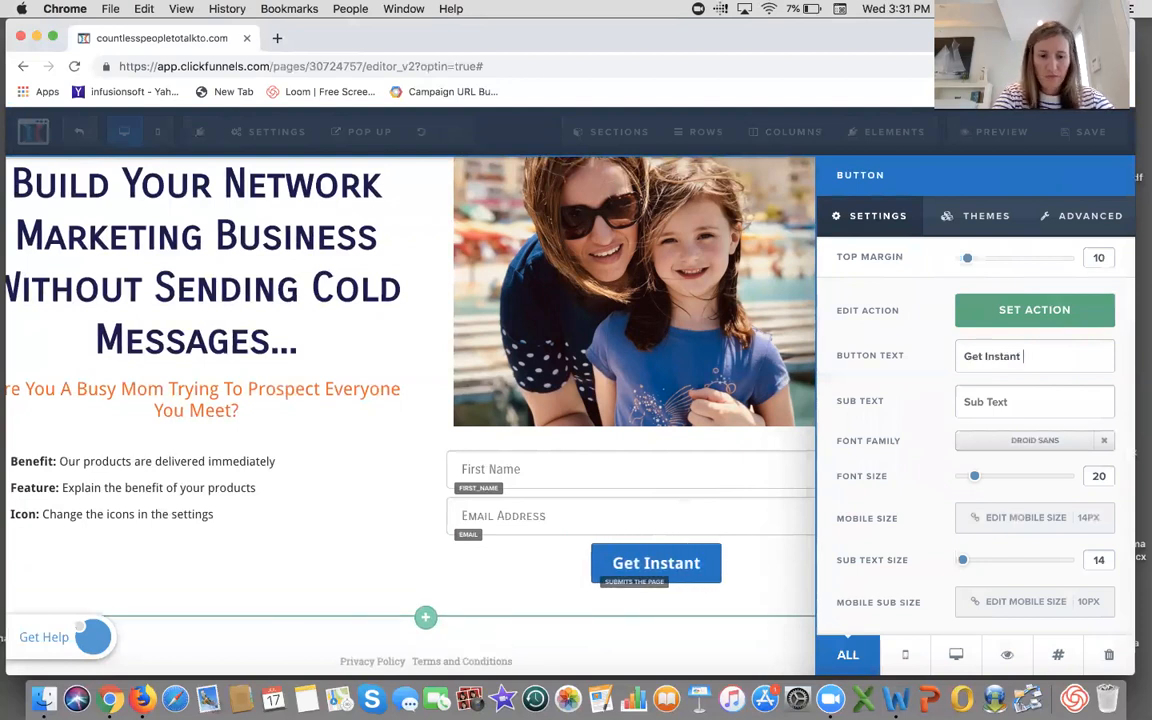
type("Access!")
key("BackSpace")
type("Now!")
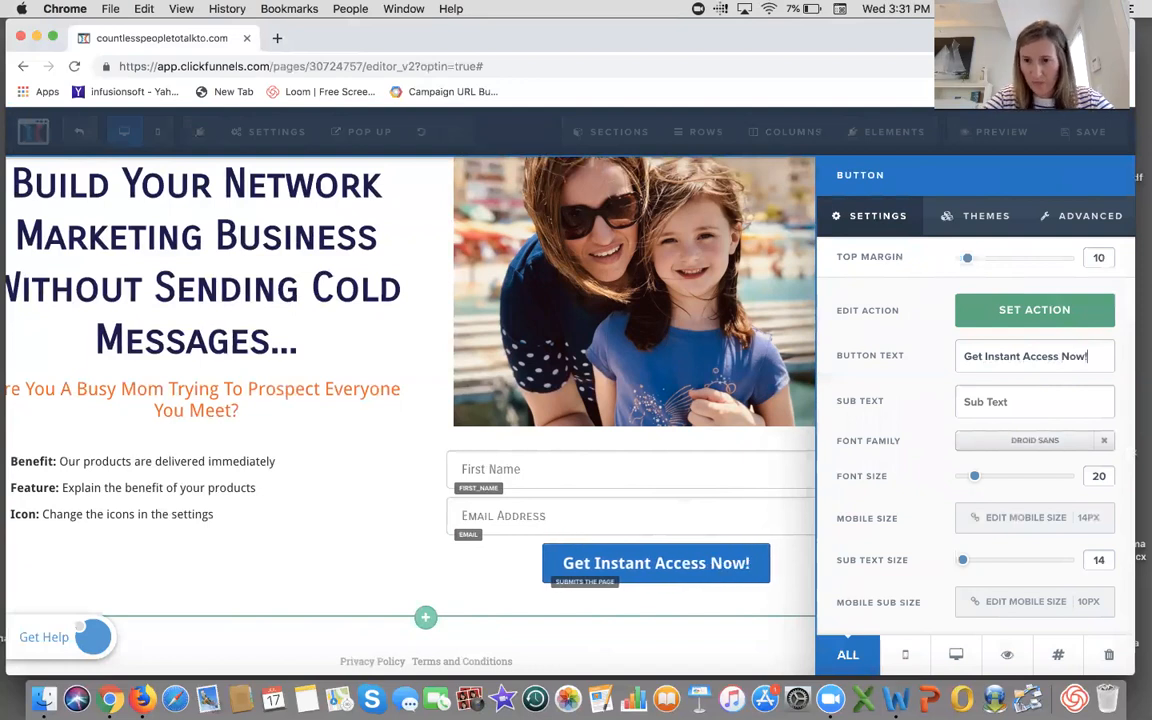
- Change the button's font family to Carrois Gothic SC
left_click(1015, 441)
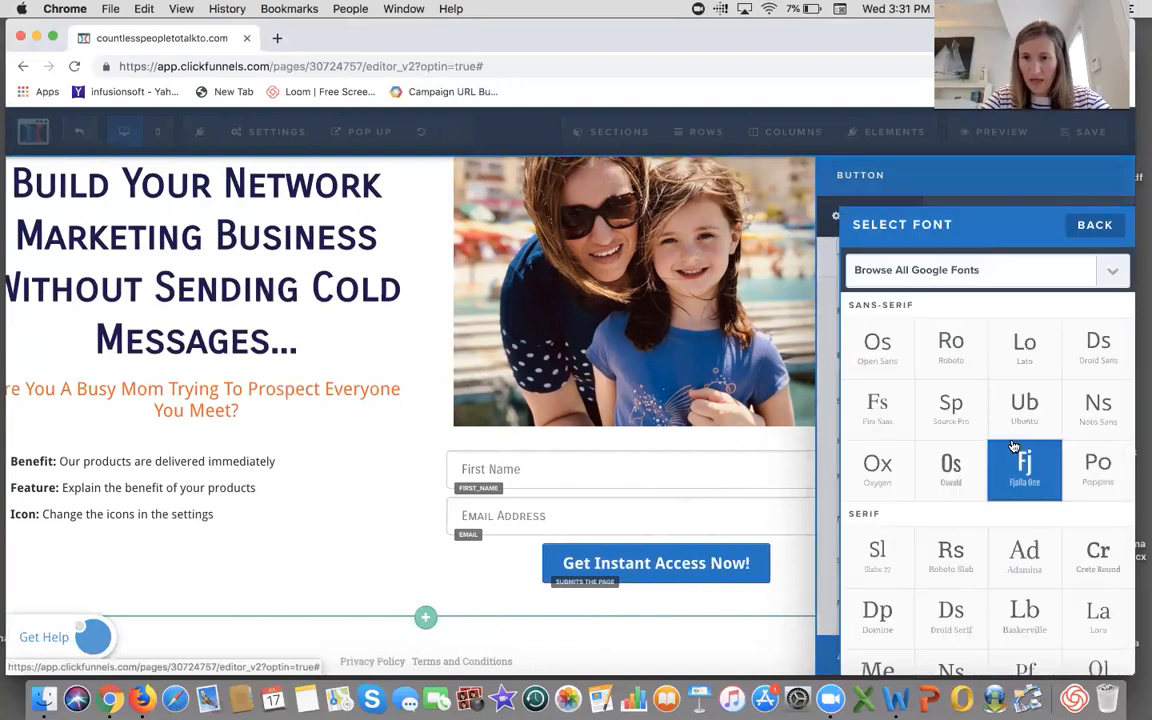
left_click(940, 270)
scroll(940, 277, "down", 15)
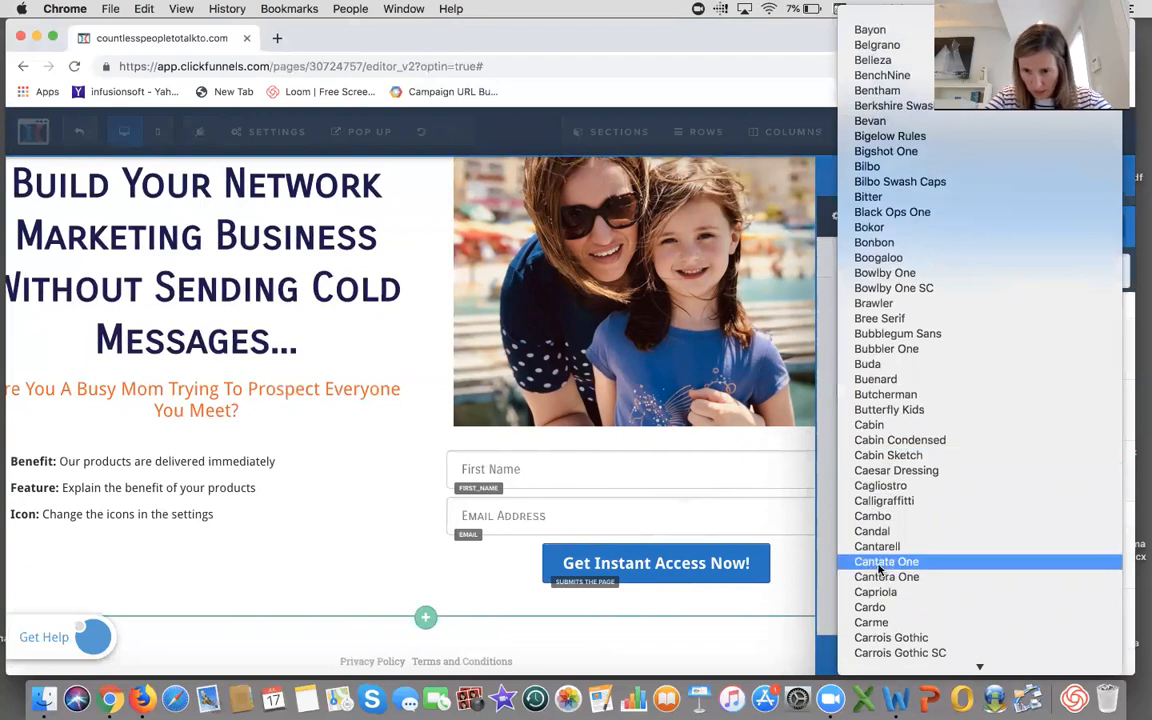
left_click(880, 638)
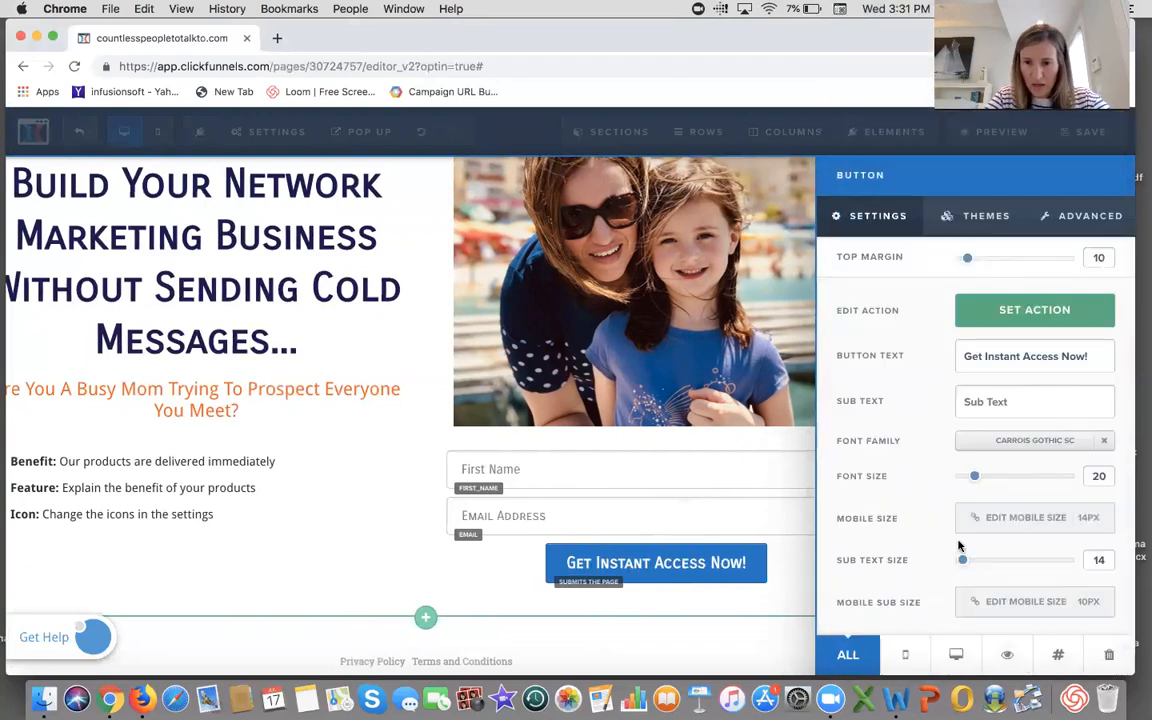
- Set the button's background color to orange (#ff5a05)
scroll(990, 541, "down", 2)
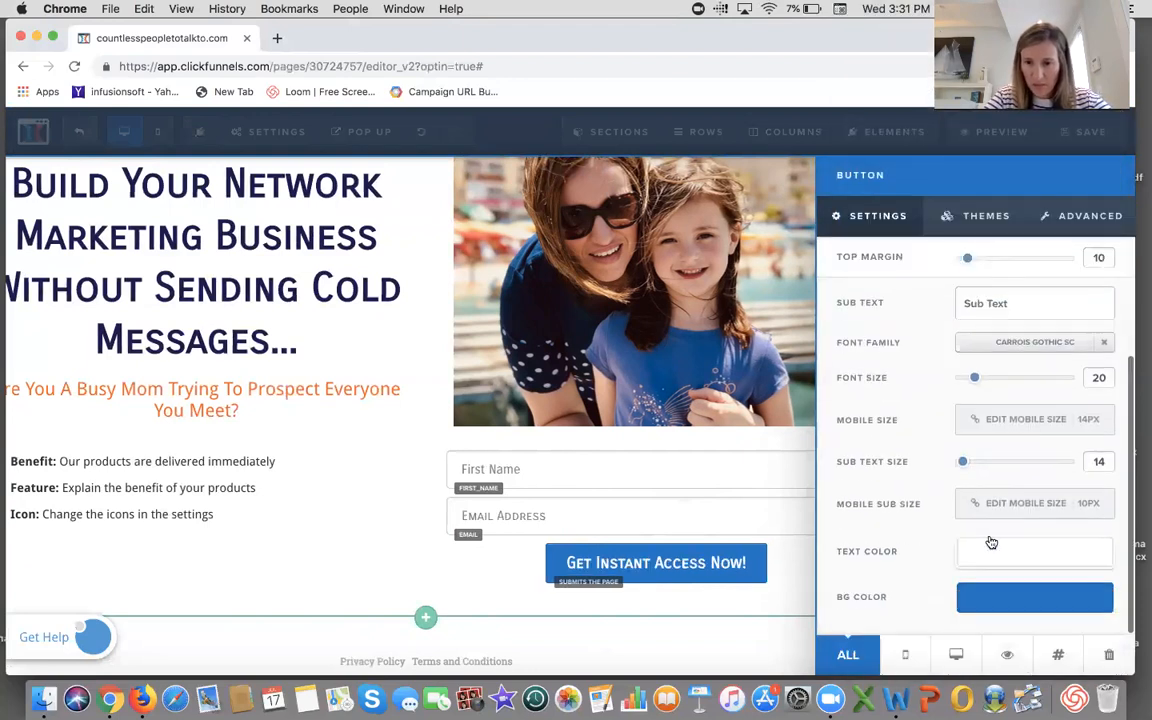
left_click(996, 598)
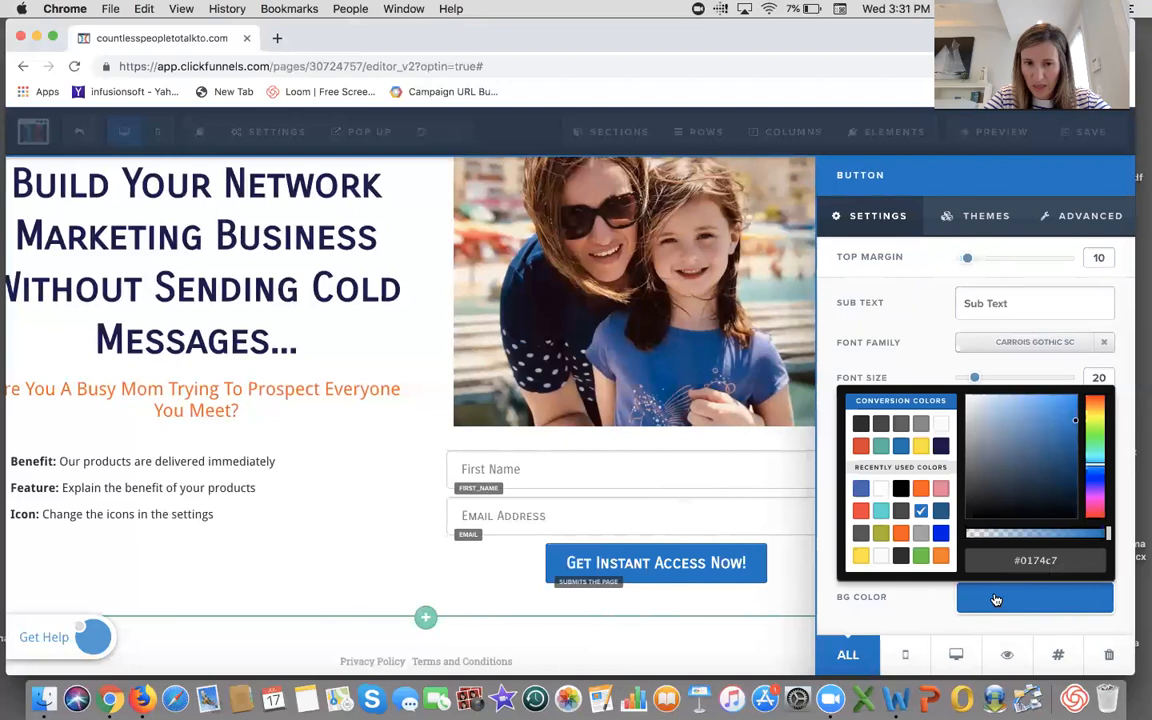
left_click(920, 488)
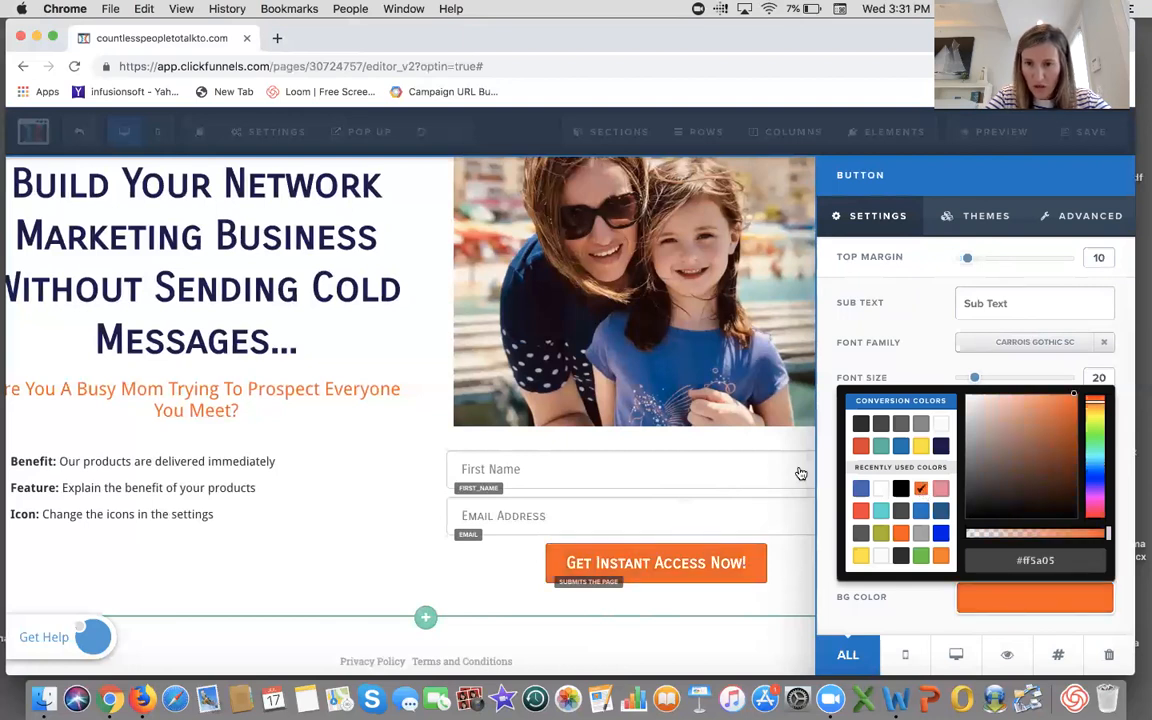
left_click(908, 318)
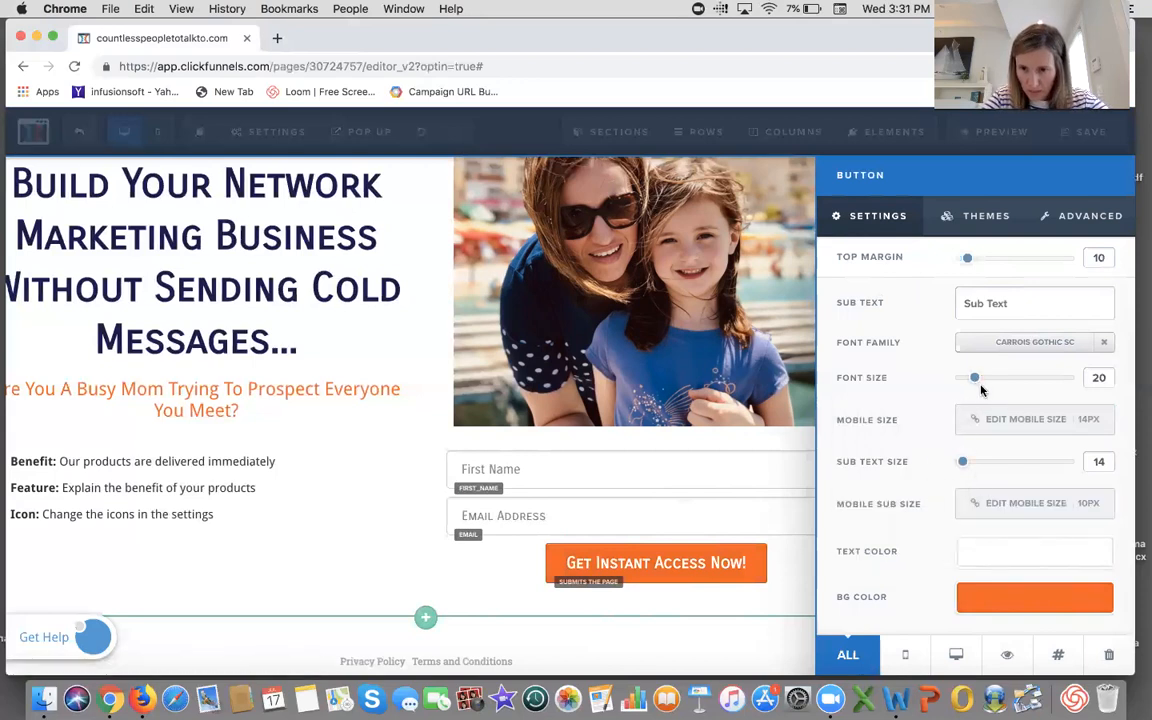
- Increase the button's font size to 42
left_click_drag(979, 381, 1022, 390)
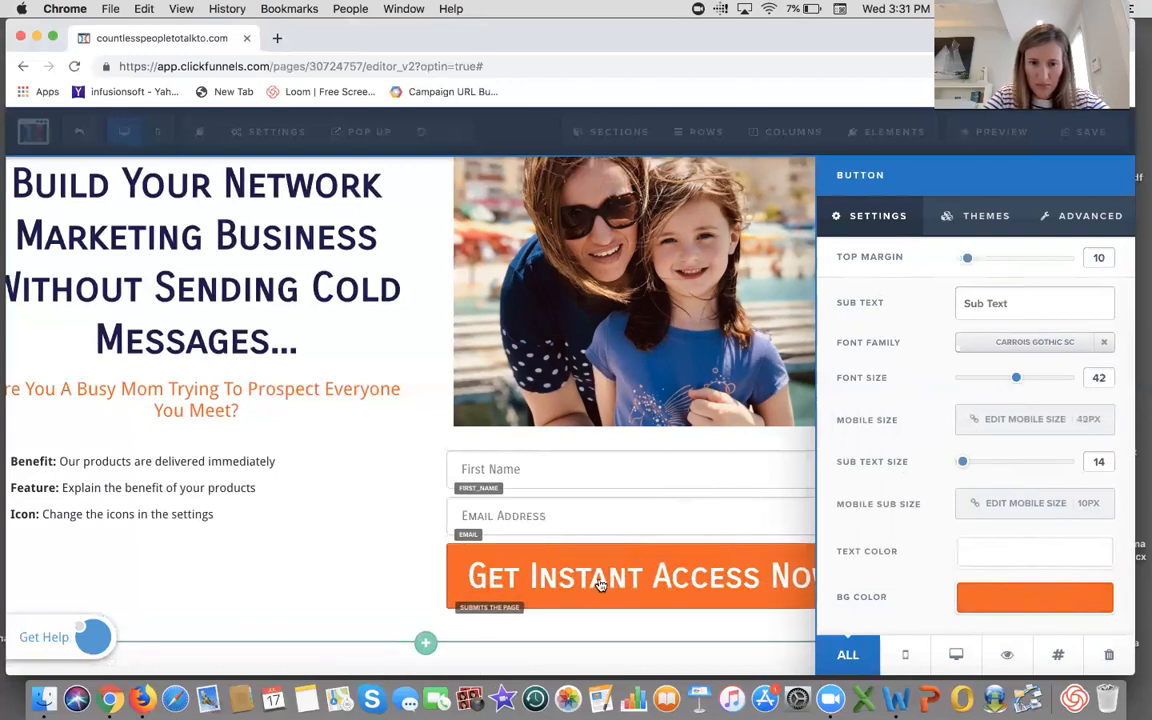
left_click(350, 560)
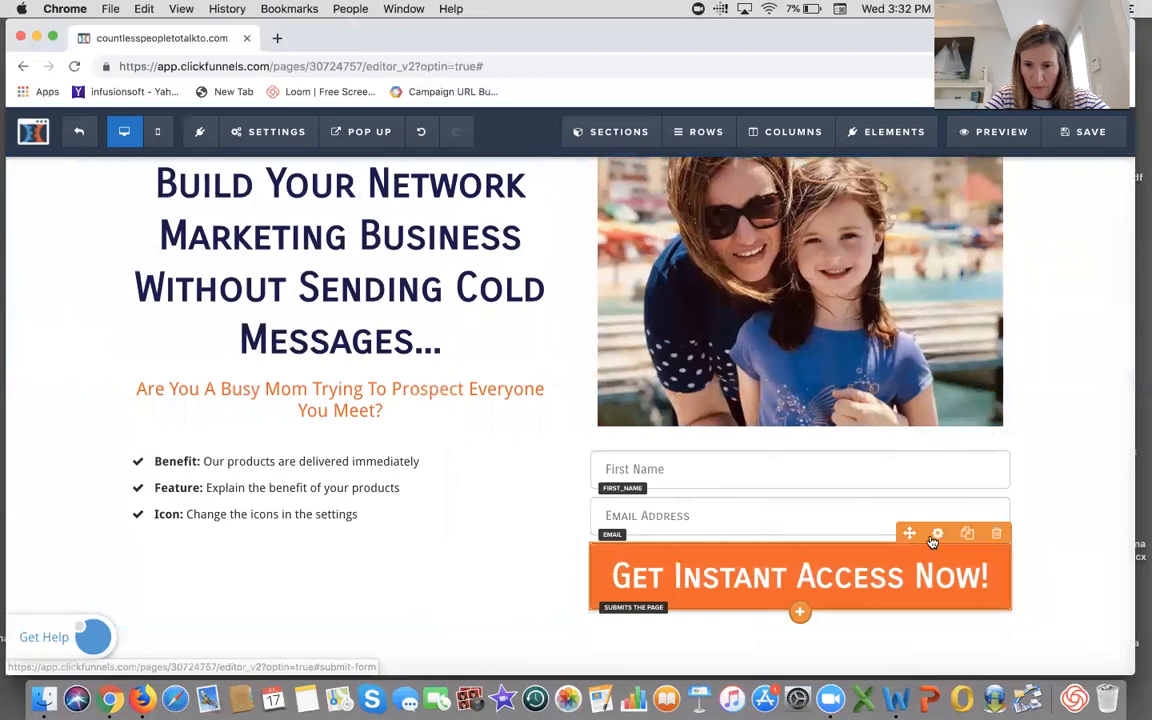
left_click(936, 536)
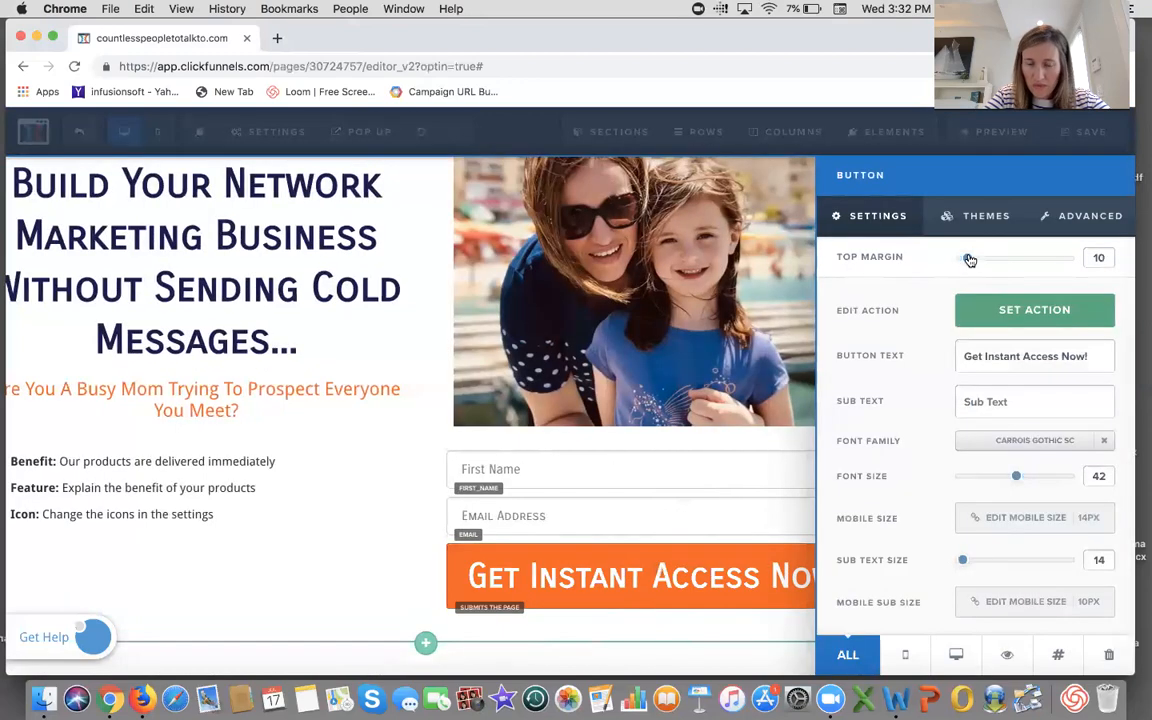
- Increase the button's top margin to 20
left_click_drag(969, 260, 979, 259)
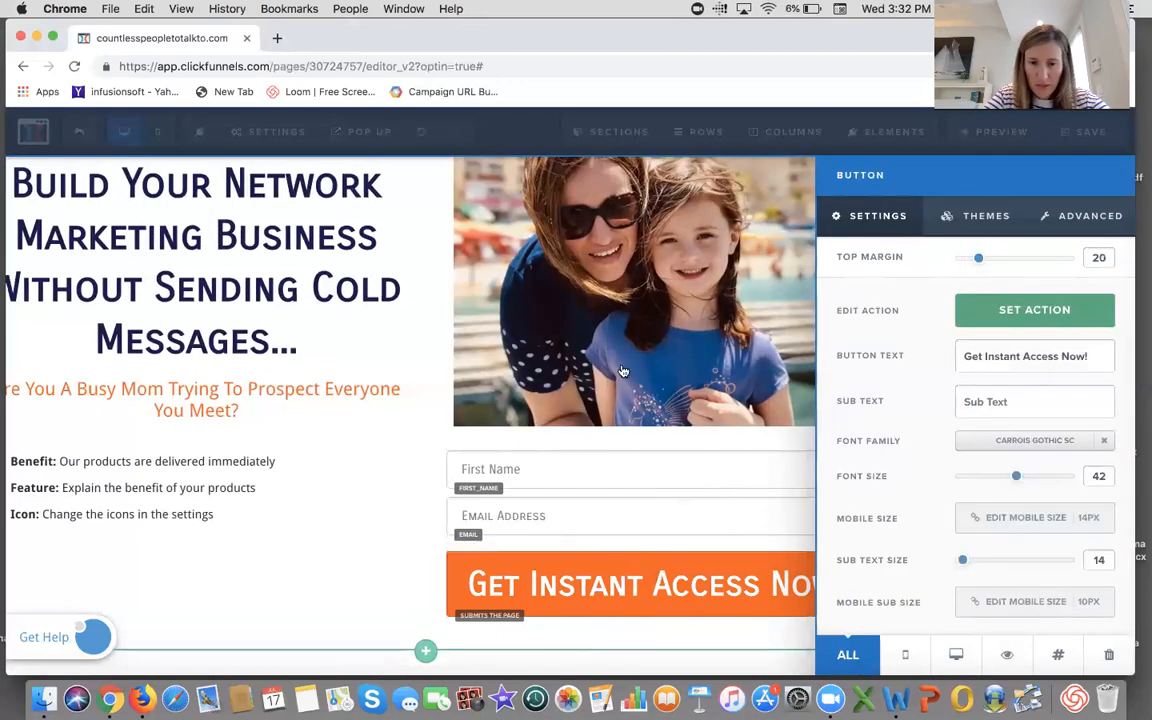
left_click(396, 460)
- Add an image element below the button using the curved arrow image from the uploaded image library
scroll(805, 575, "down", 2)
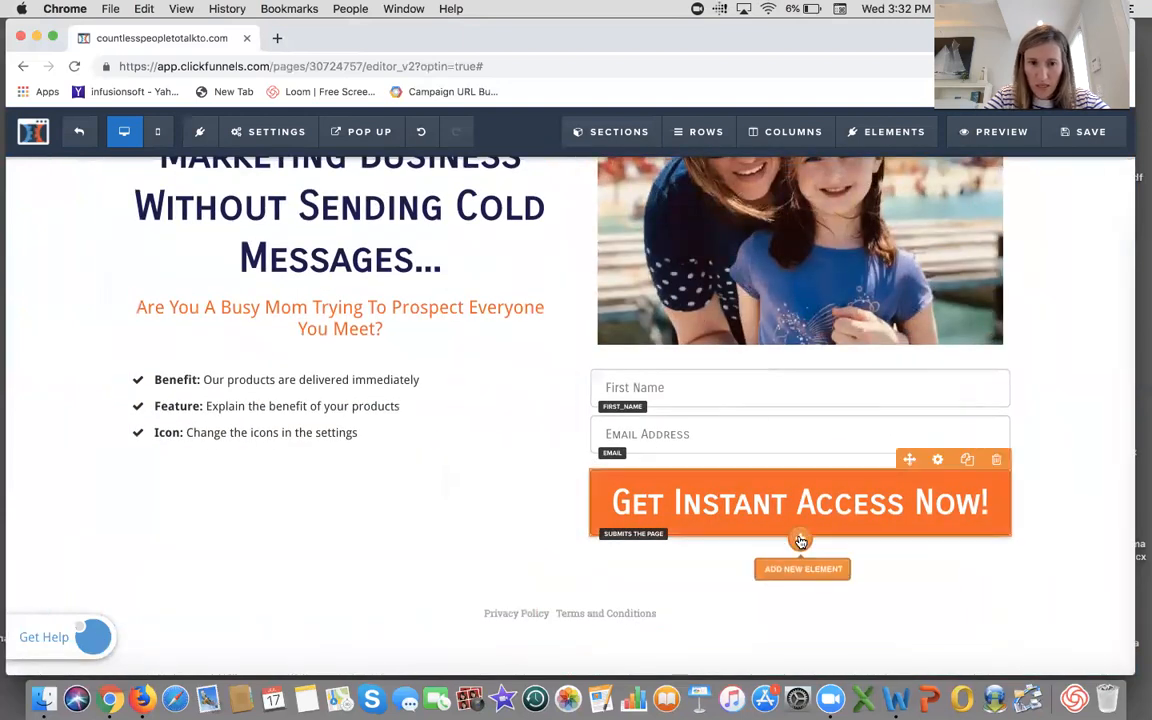
left_click(800, 541)
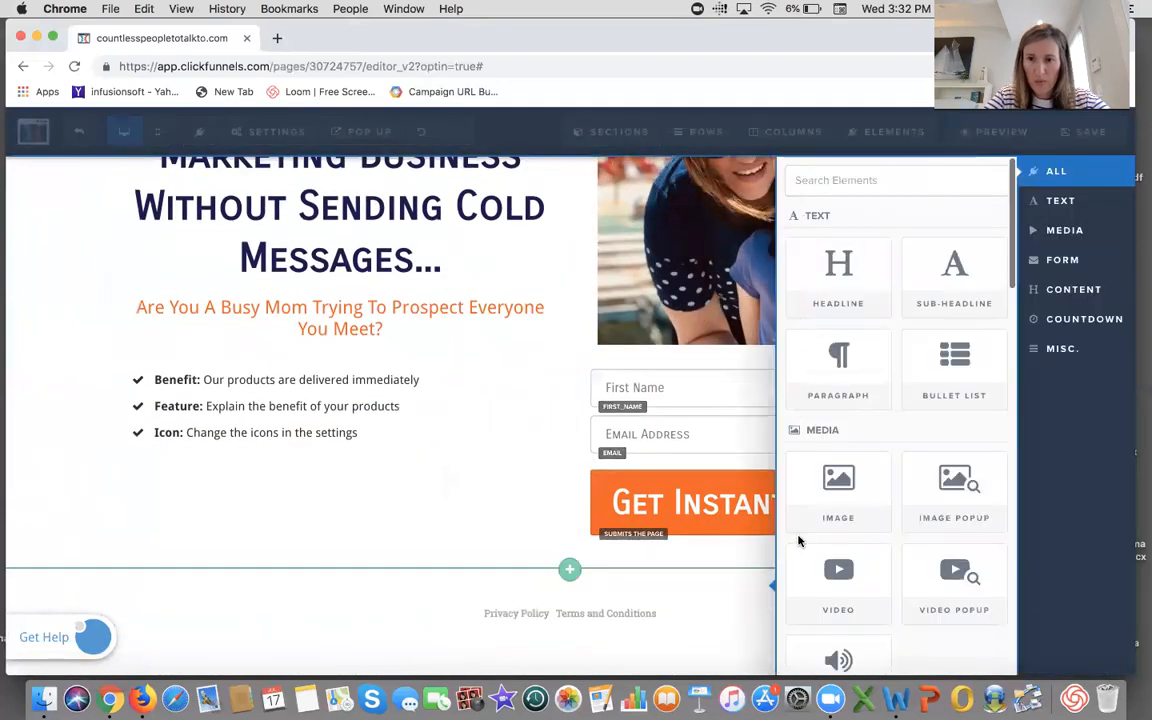
left_click(855, 503)
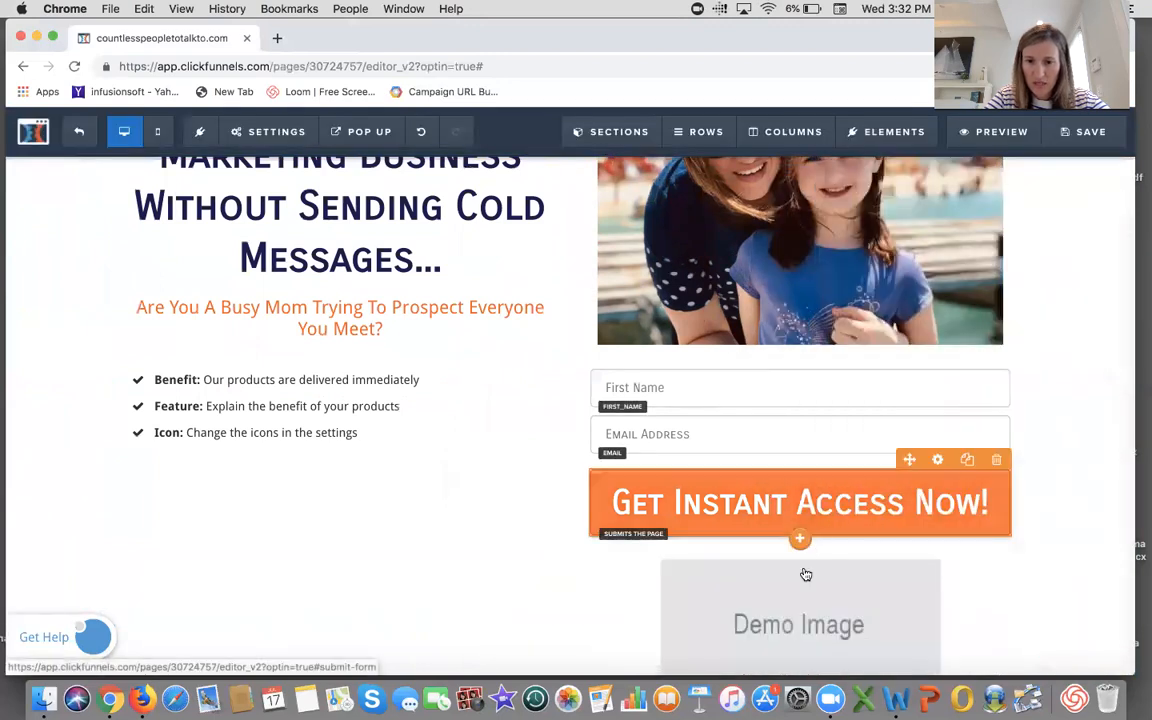
left_click(938, 446)
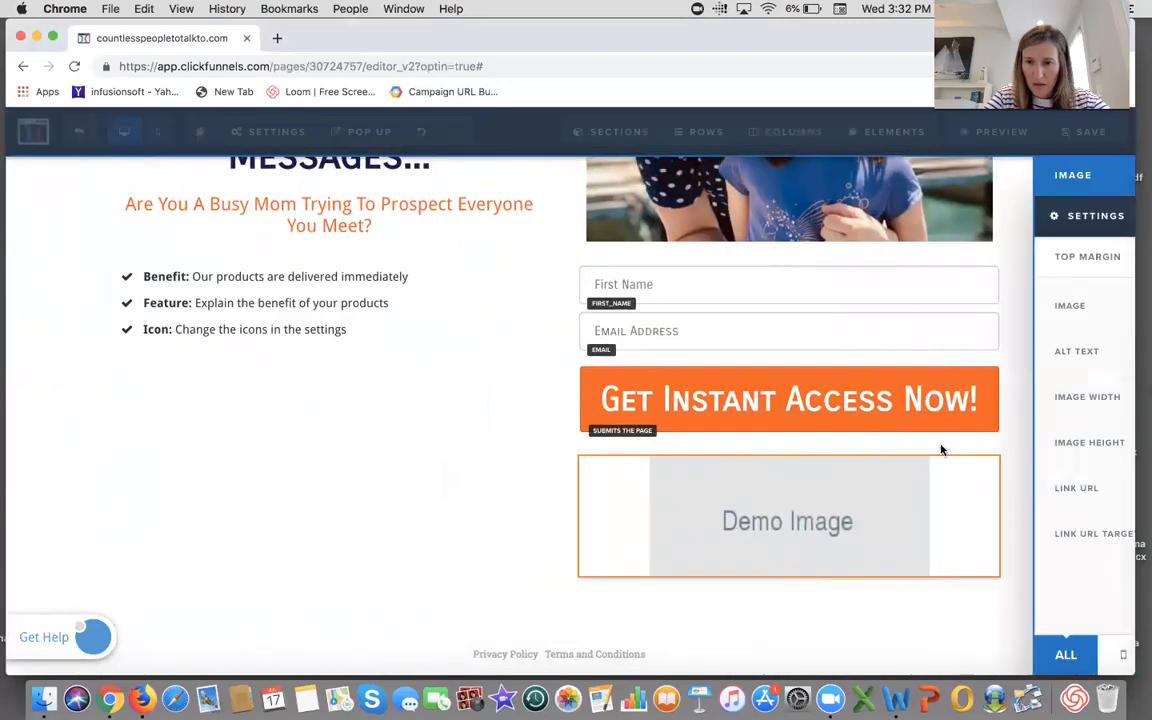
left_click(1096, 310)
left_click(83, 254)
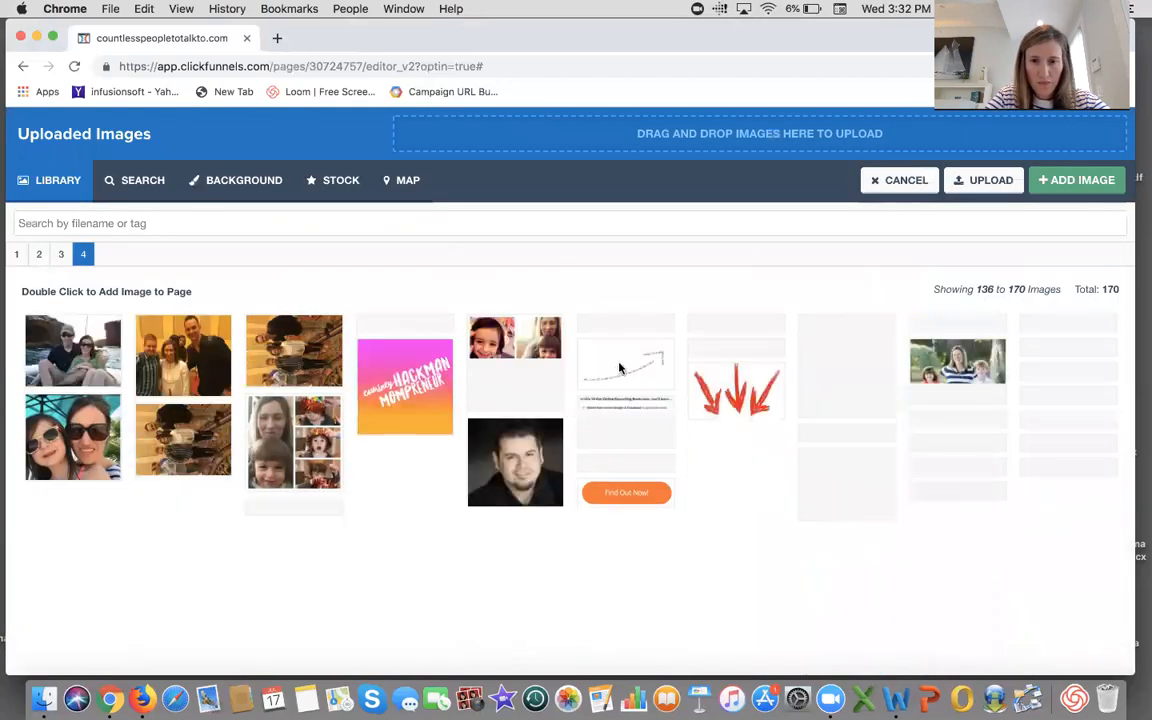
left_click(624, 366)
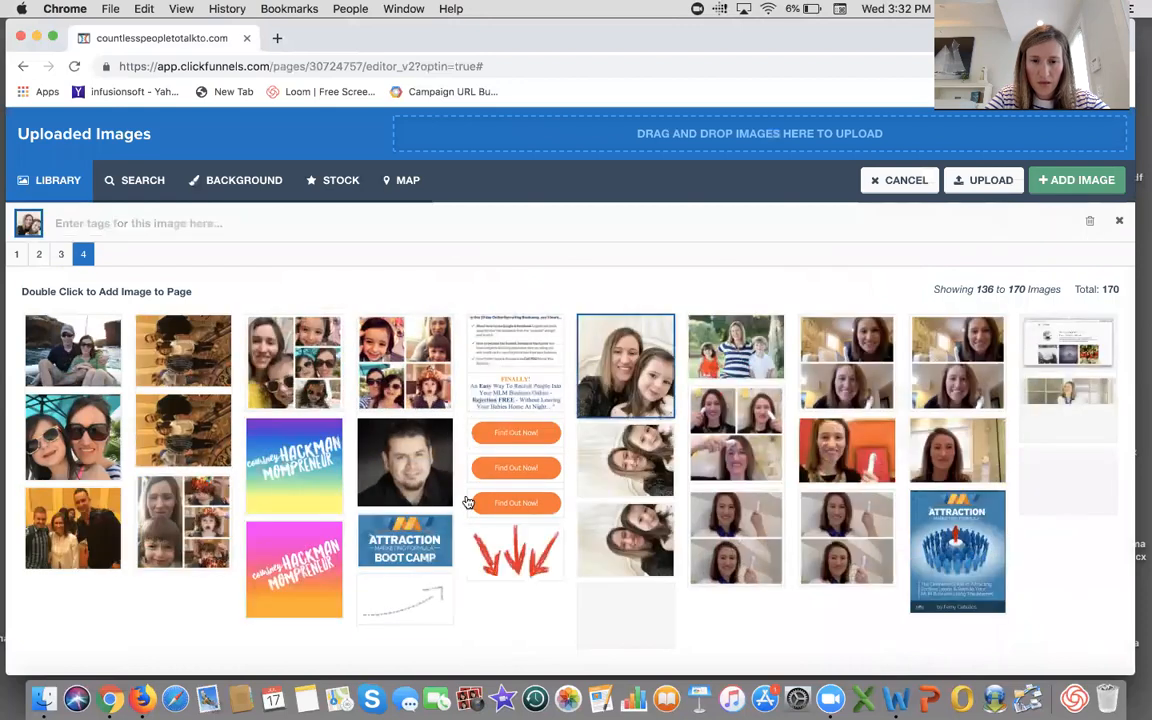
left_click(410, 603)
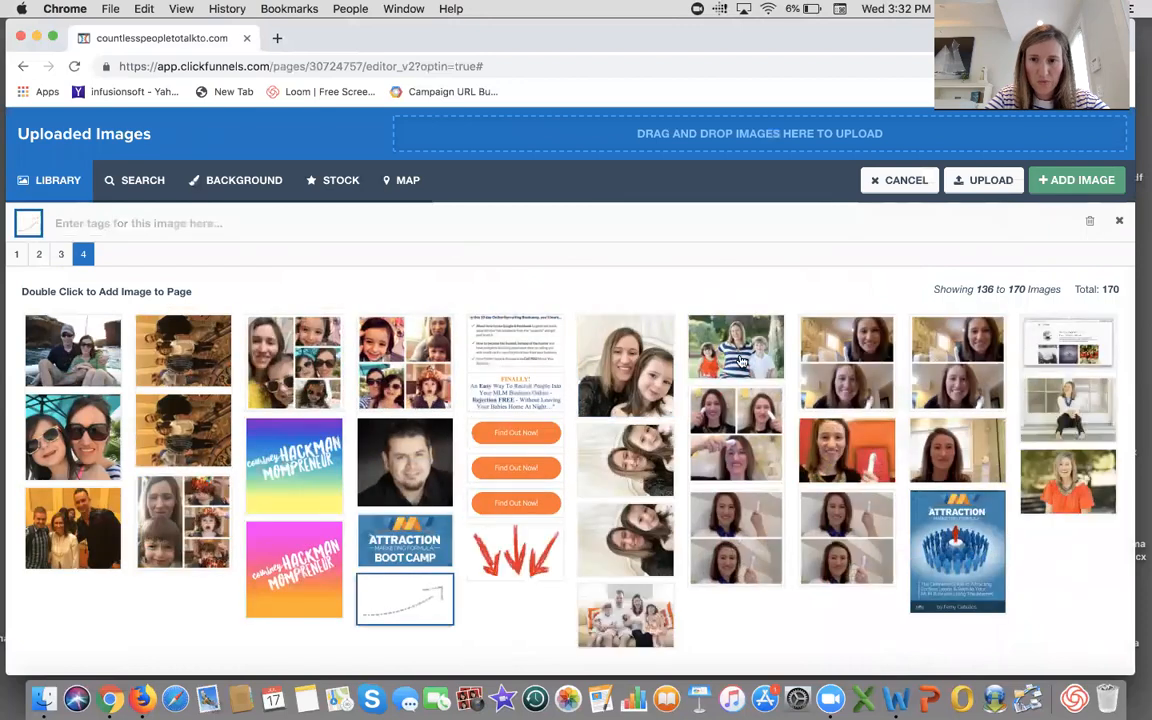
left_click(1083, 181)
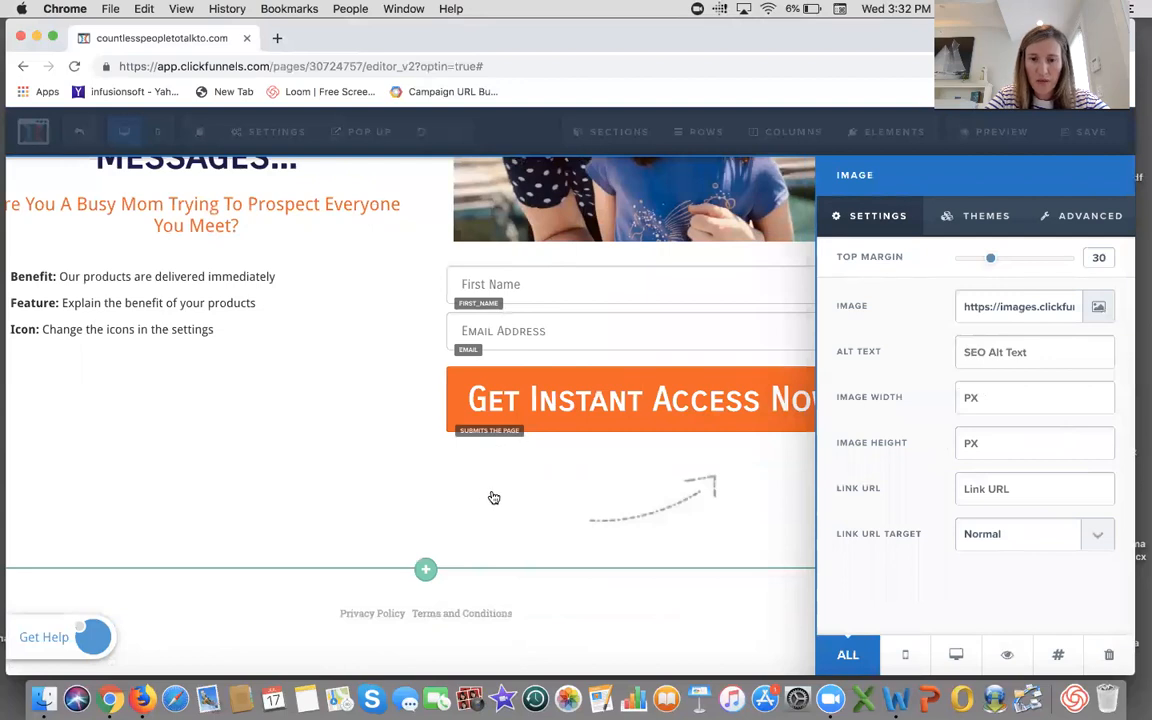
- Set the arrow image's top margin to 0
left_click(937, 445)
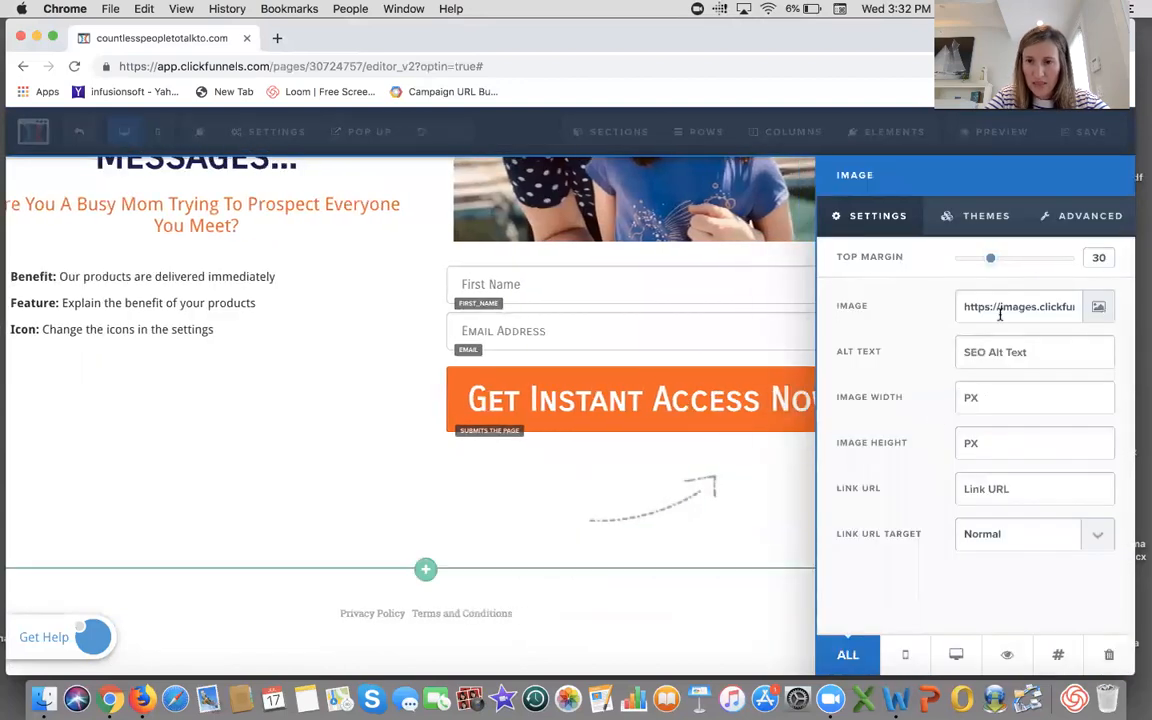
left_click_drag(992, 262, 955, 266)
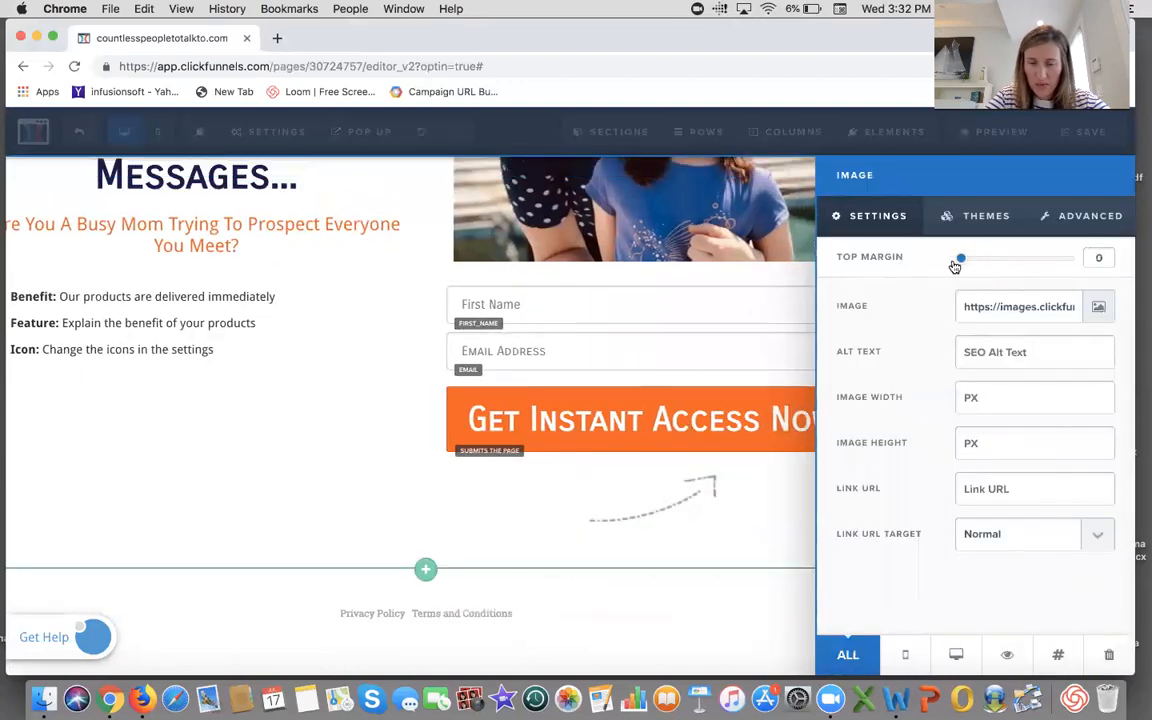
left_click(324, 393)
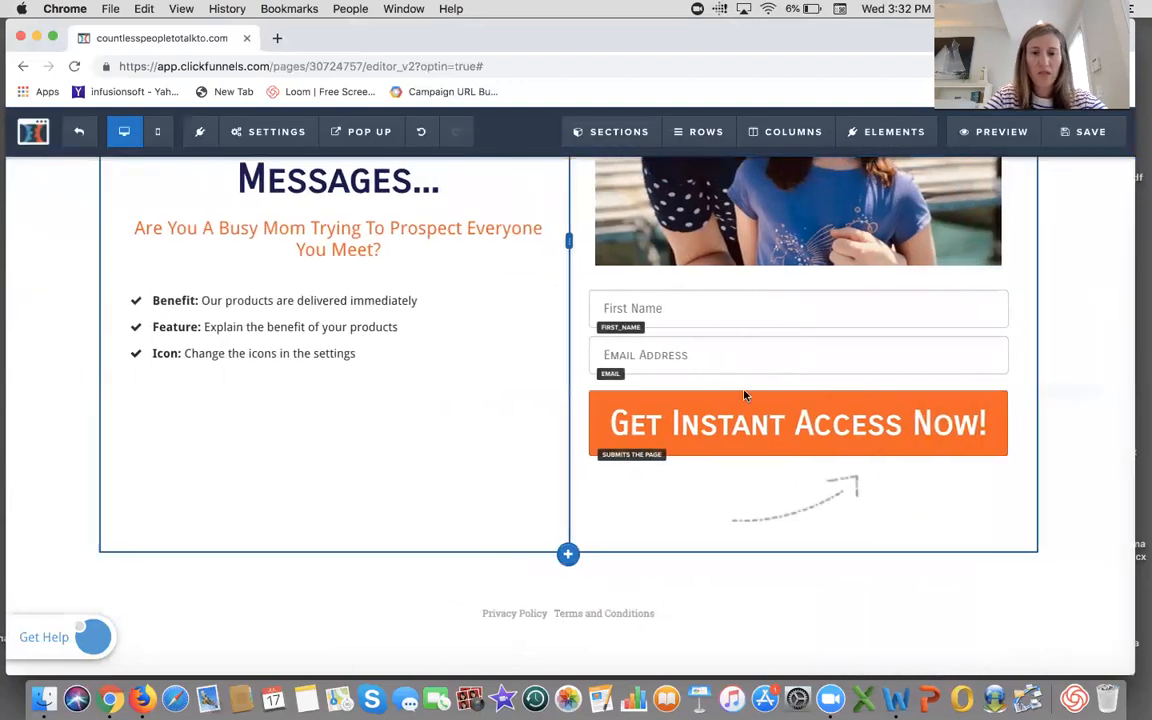
- Increase the bullet list's font size to 26
scroll(793, 397, "up", 1)
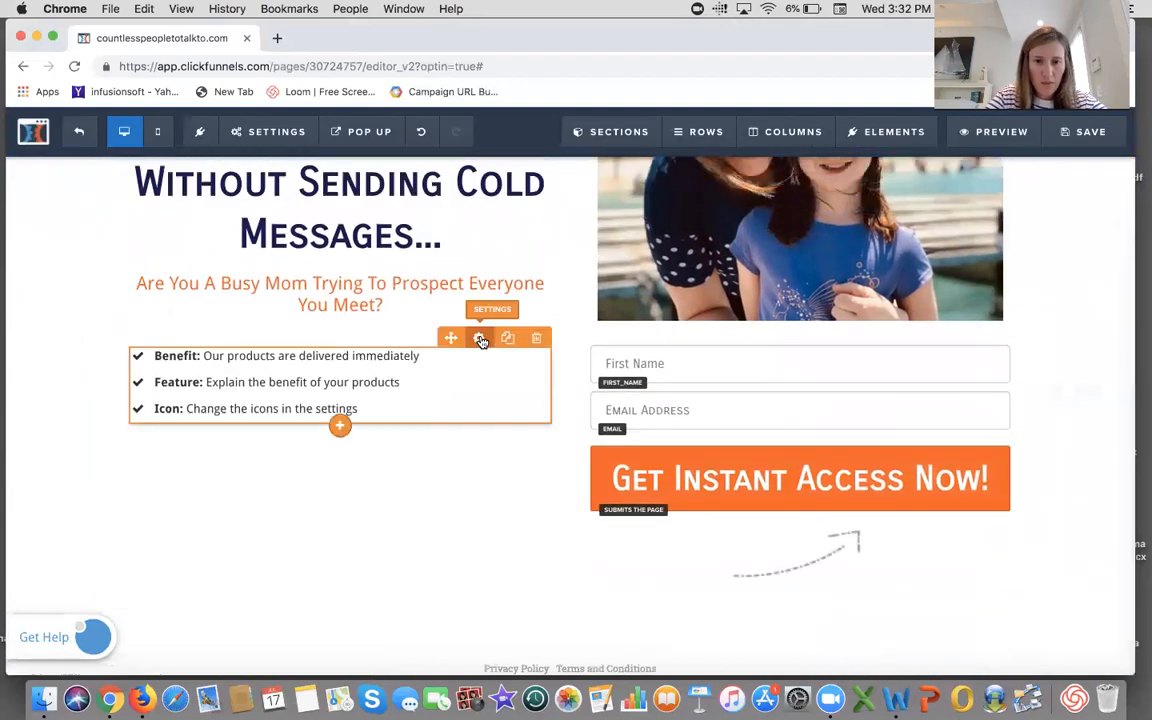
left_click(480, 339)
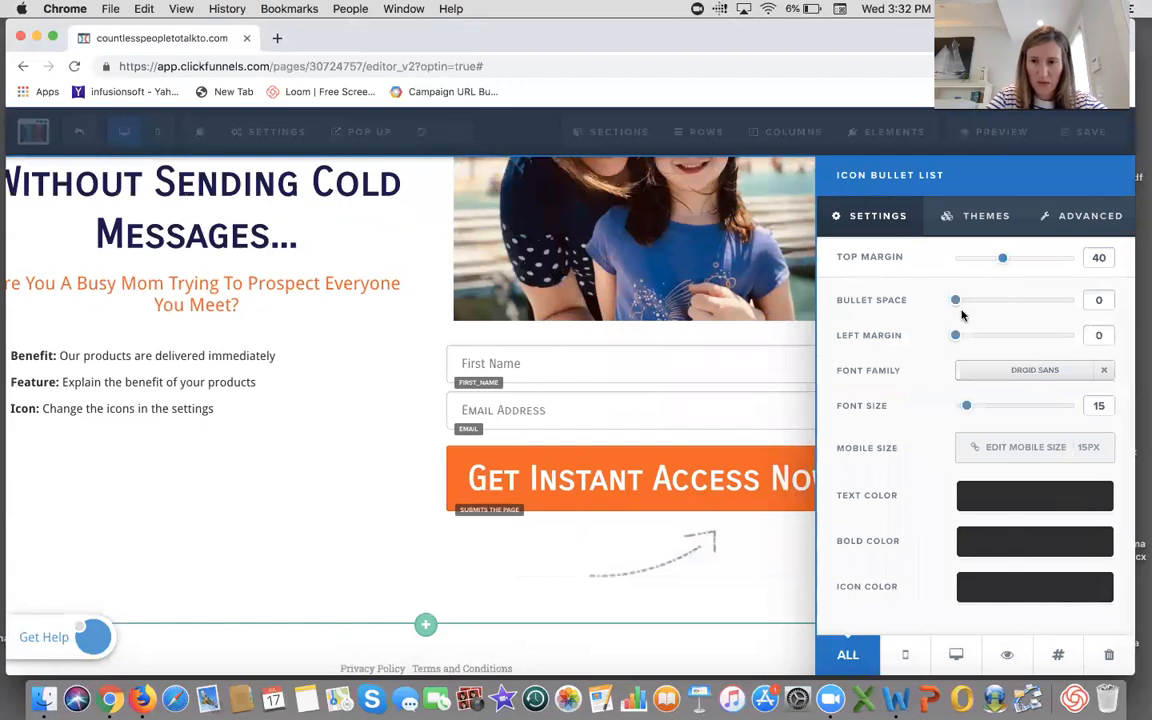
left_click_drag(967, 408, 991, 421)
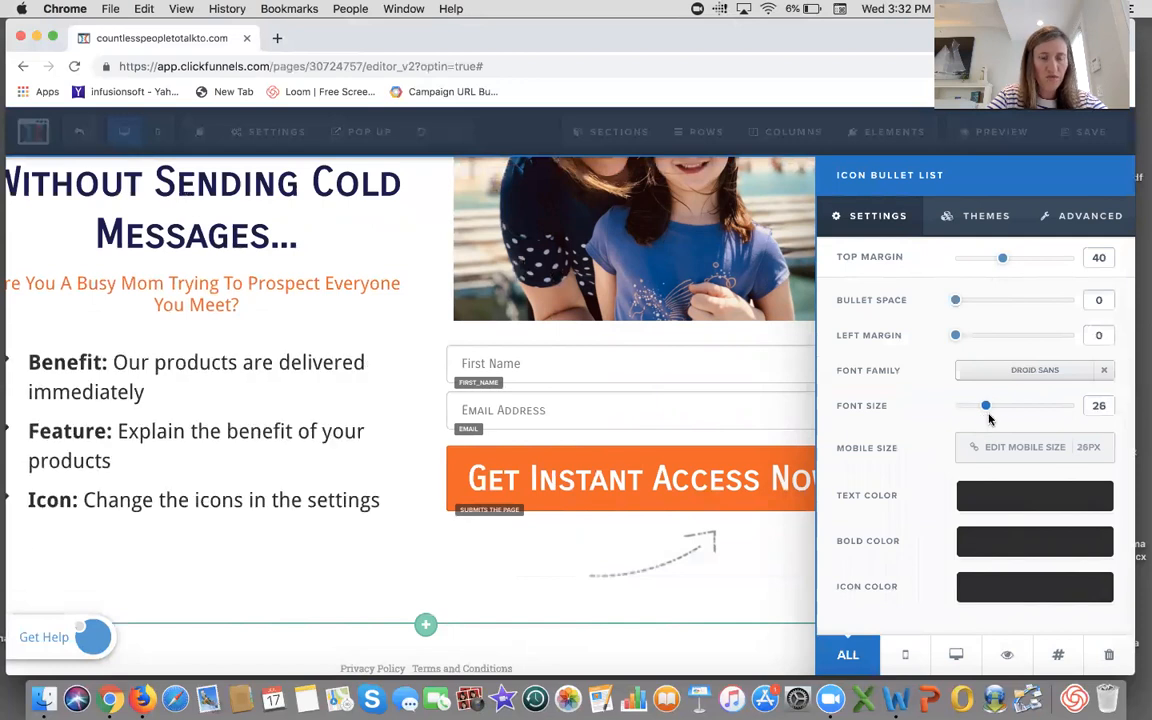
left_click(365, 476)
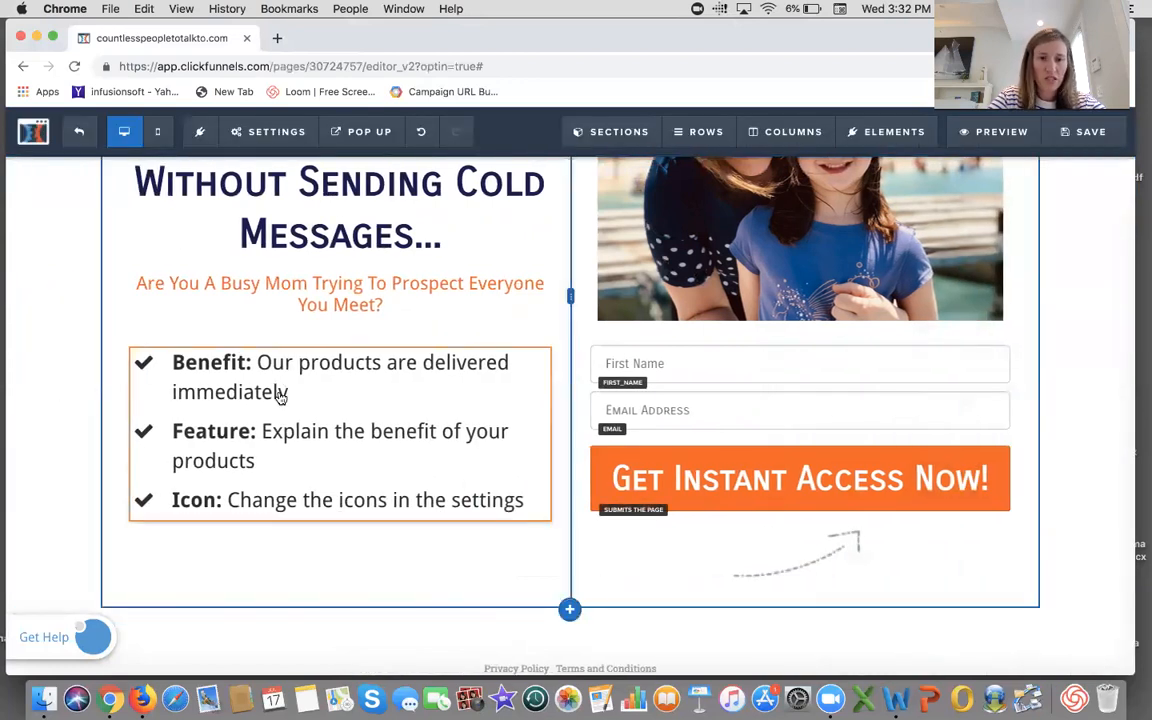
- Change the bullet list's icon color to green
left_click(478, 337)
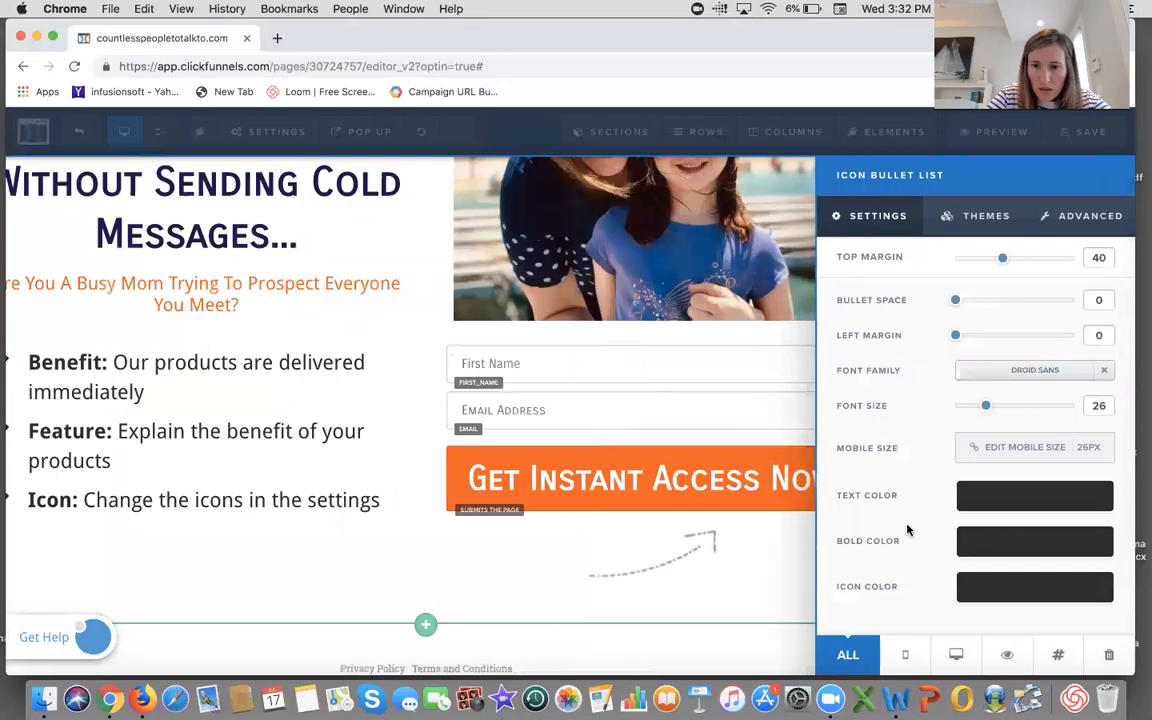
left_click(987, 590)
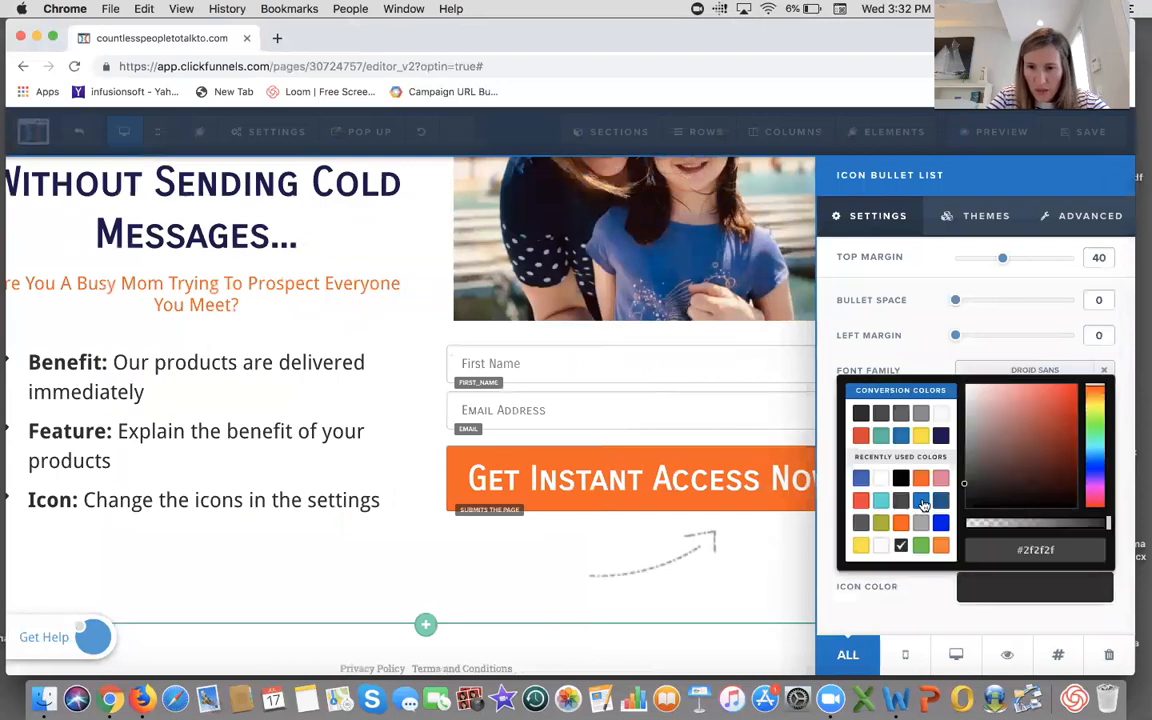
left_click(921, 545)
left_click(198, 456)
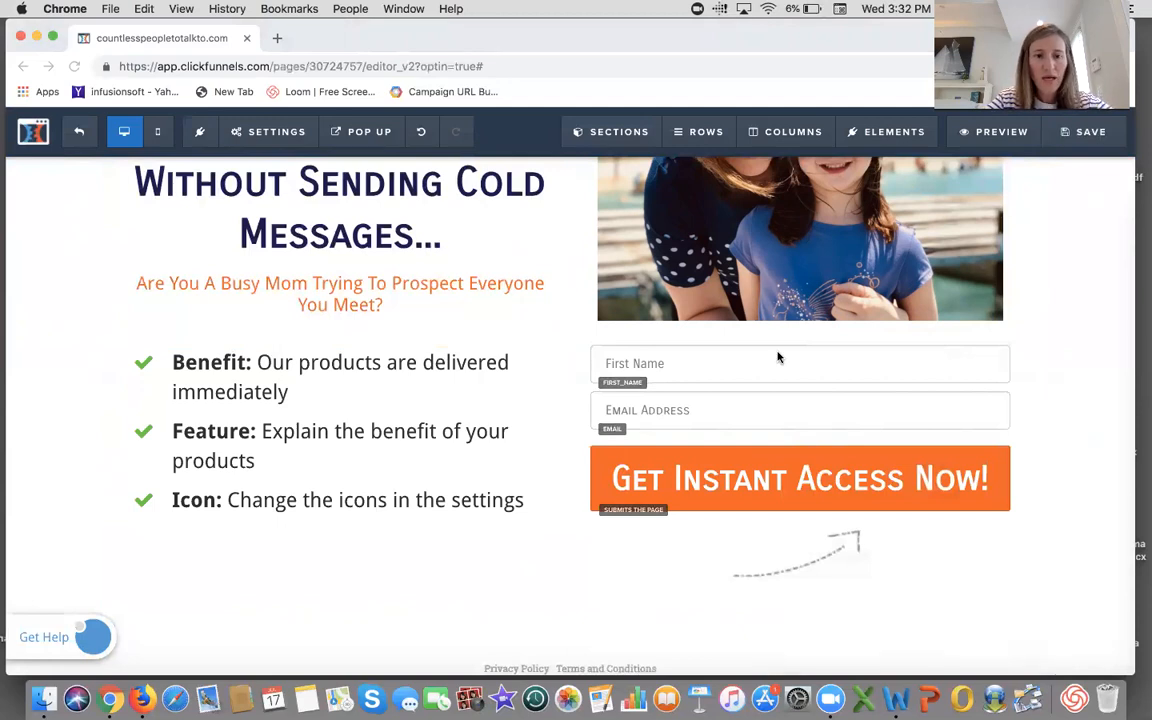
- Save the opt-in page and return to the funnel's steps overview
scroll(995, 391, "up", 4)
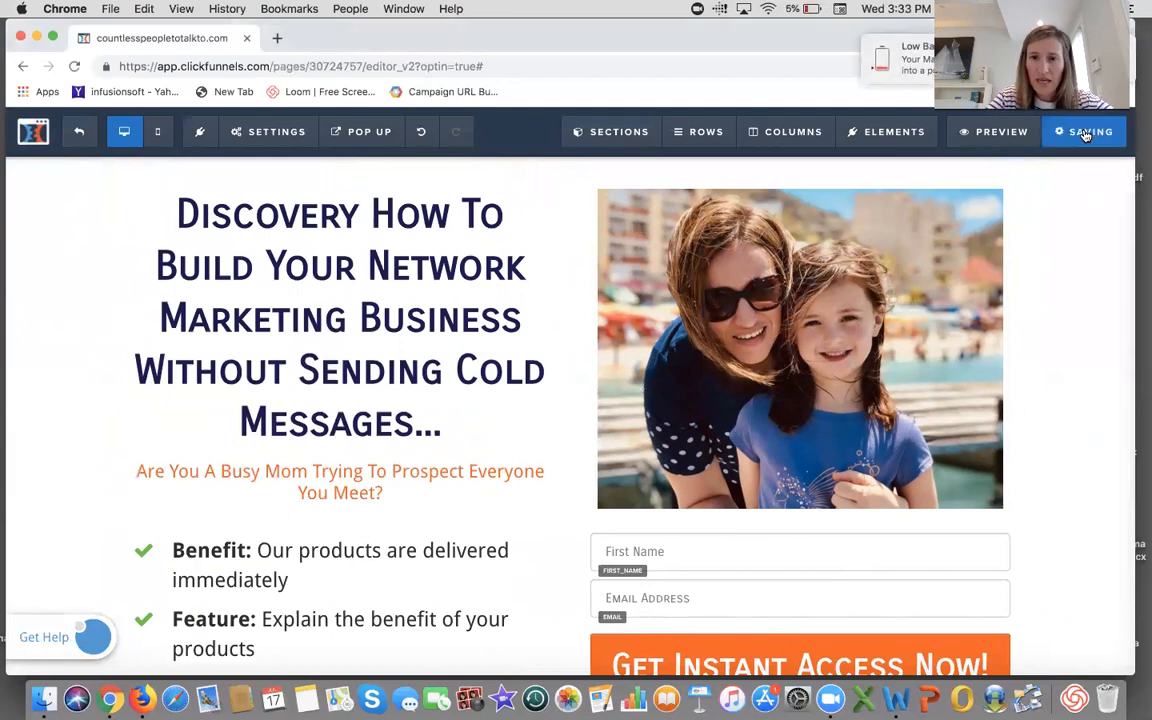
left_click(80, 135)
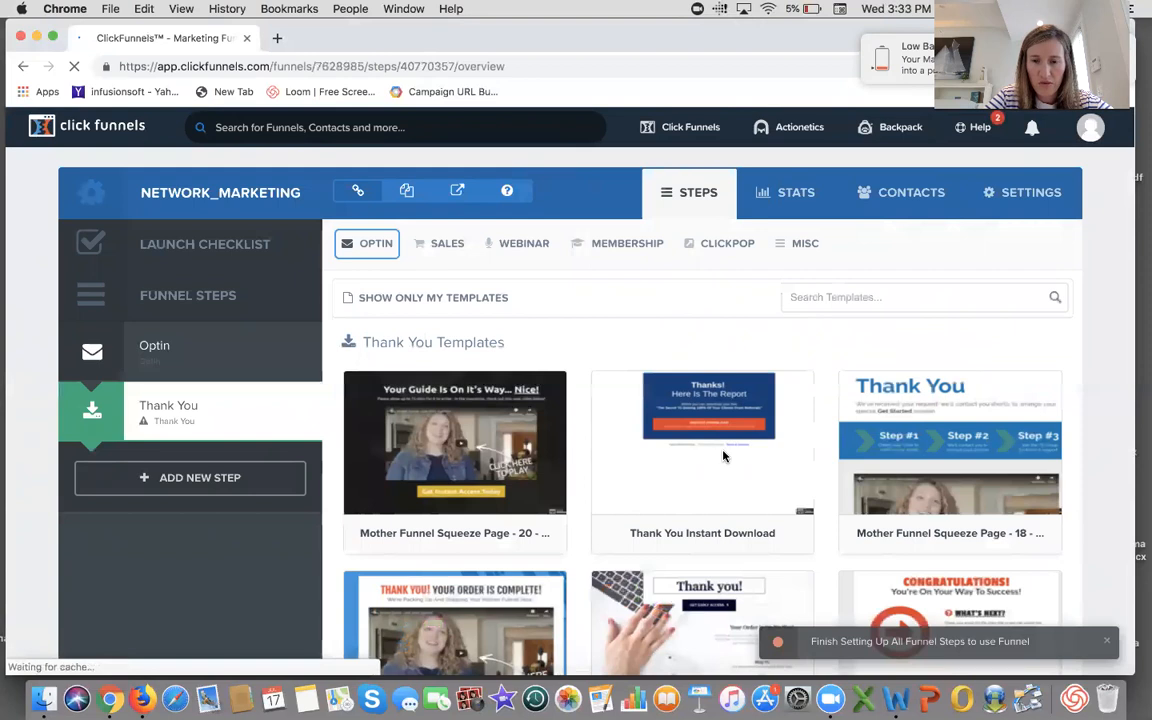
- Choose the Thank You Instant Download template for the Thank You step and open it for editing
left_click(689, 413)
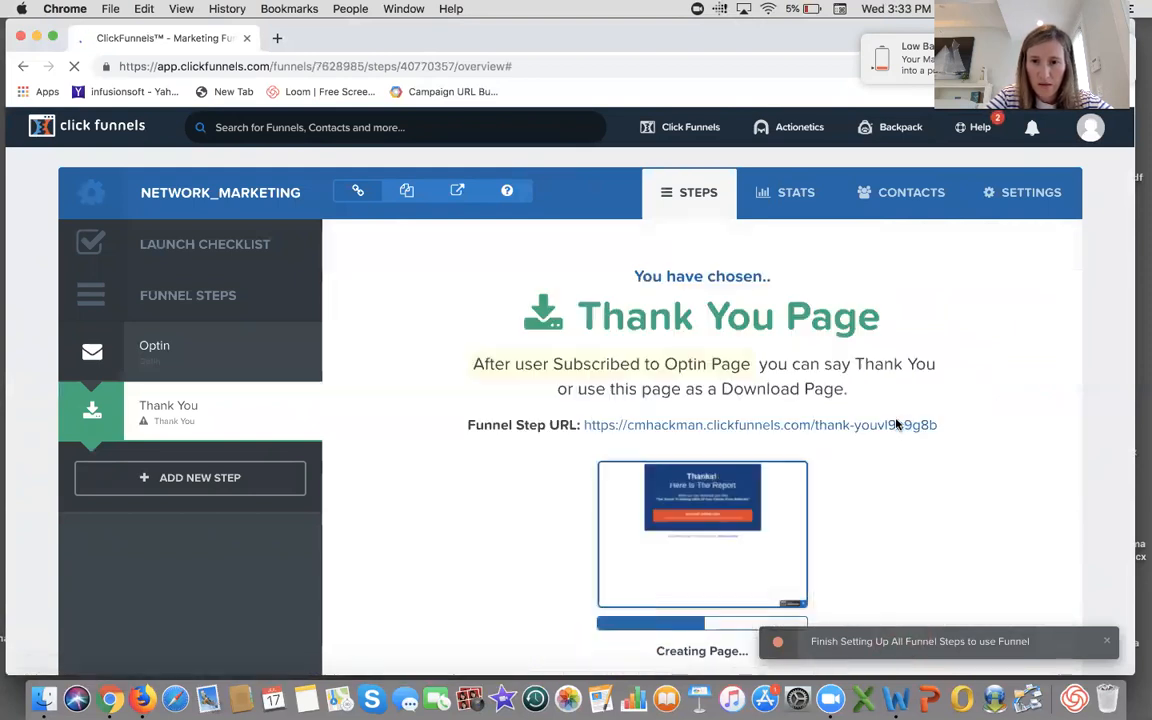
scroll(904, 579, "down", 3)
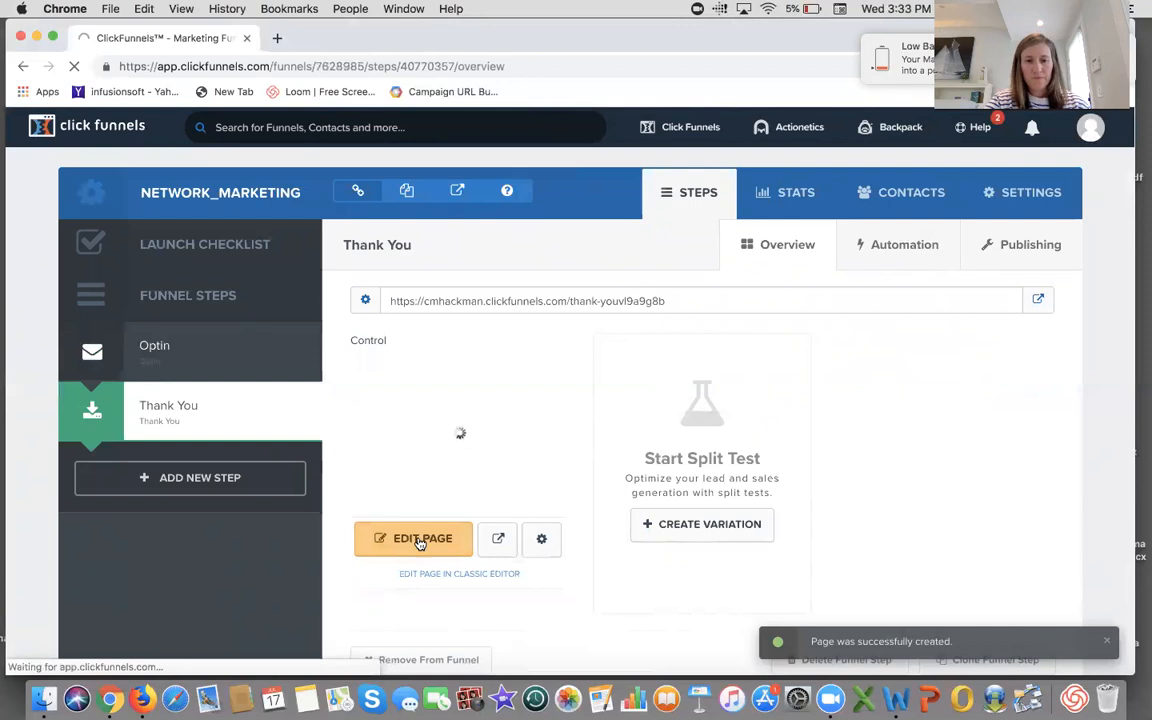
left_click(417, 540)
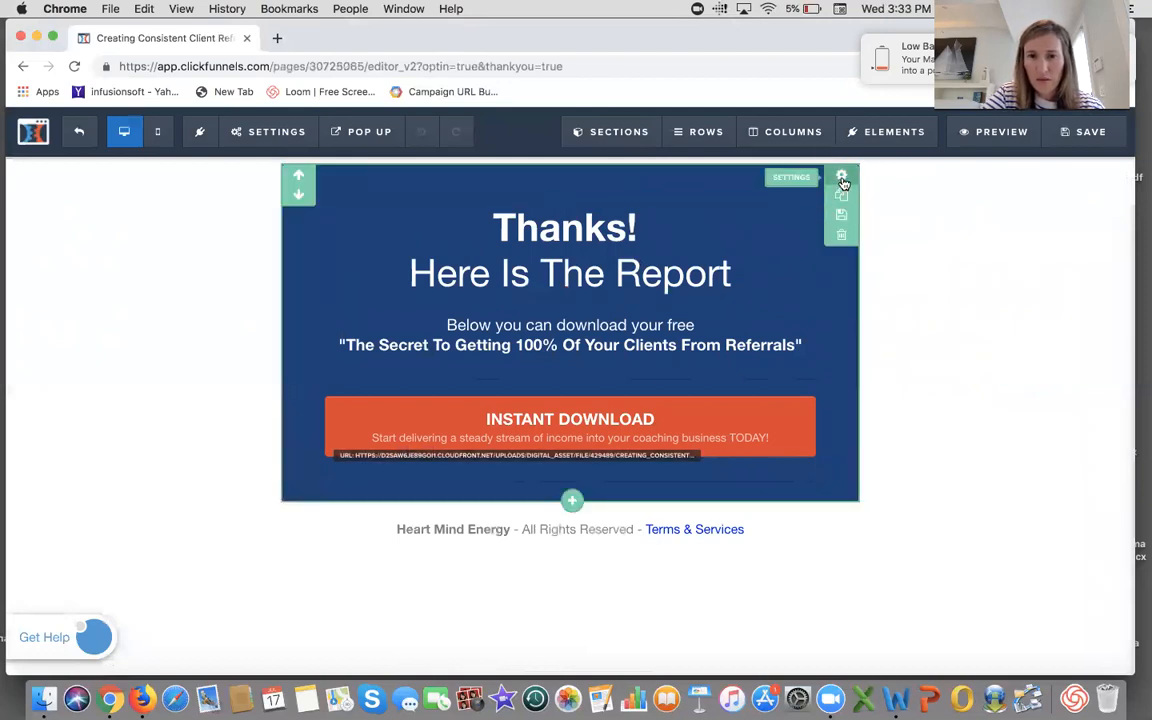
- Add a video element beneath the Thanks! Here Is The Report headline
left_click(842, 179)
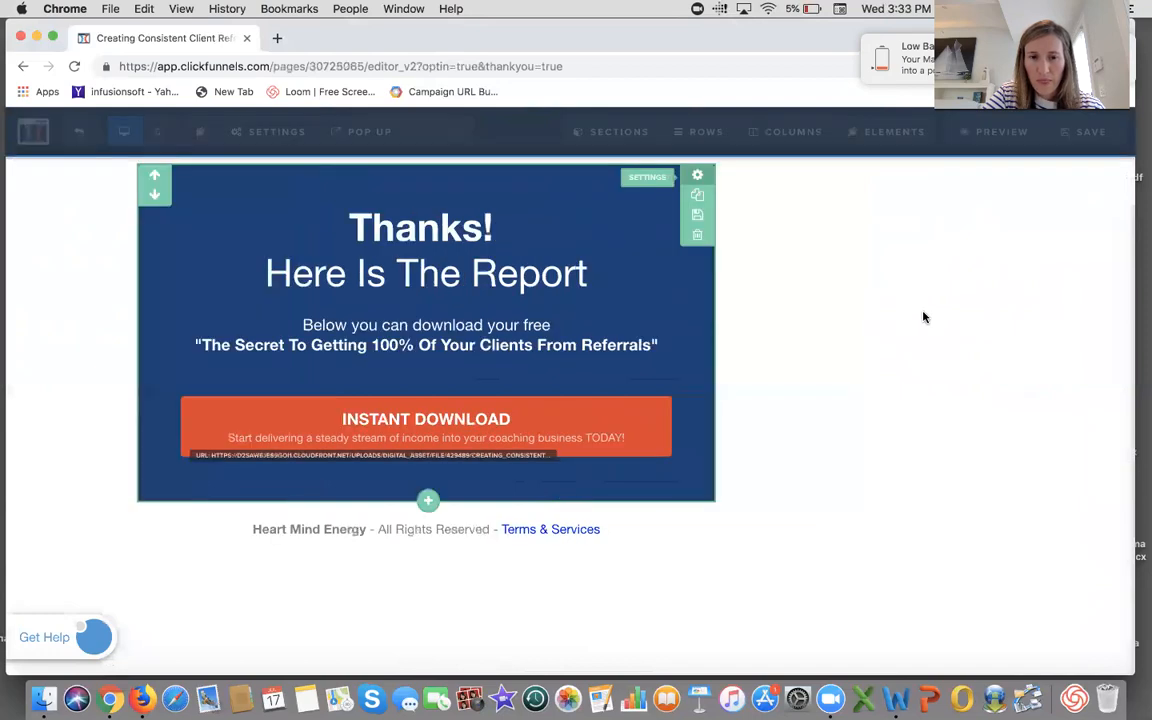
left_click(777, 332)
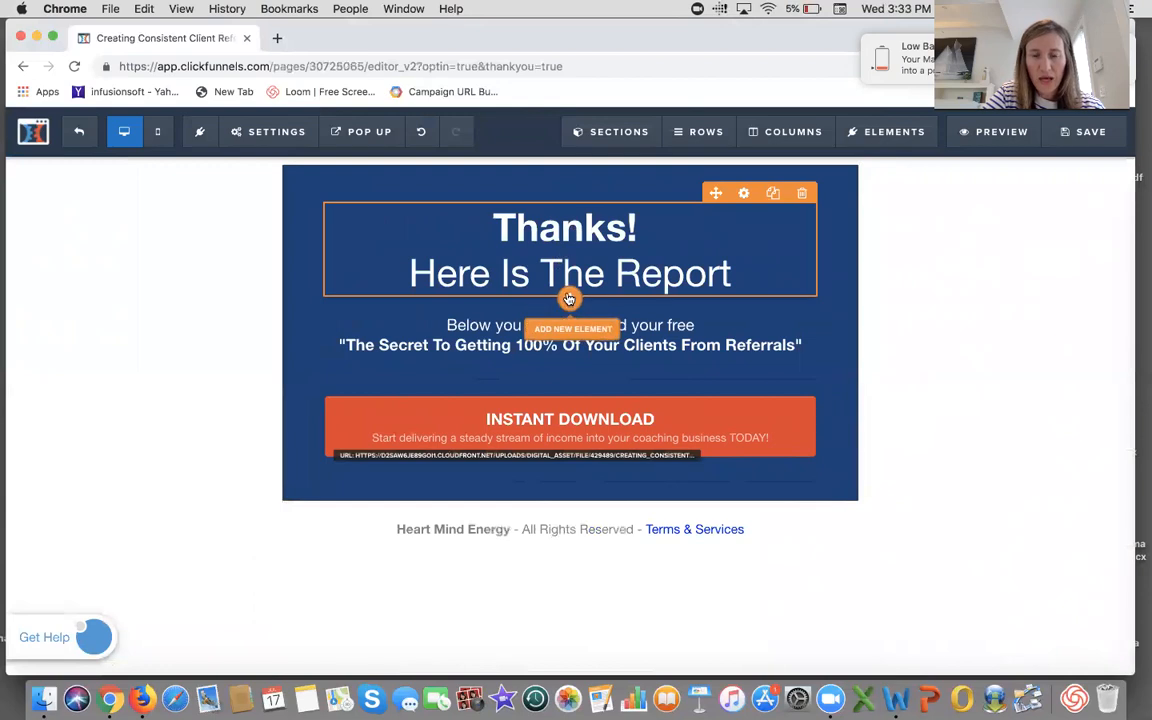
left_click(568, 299)
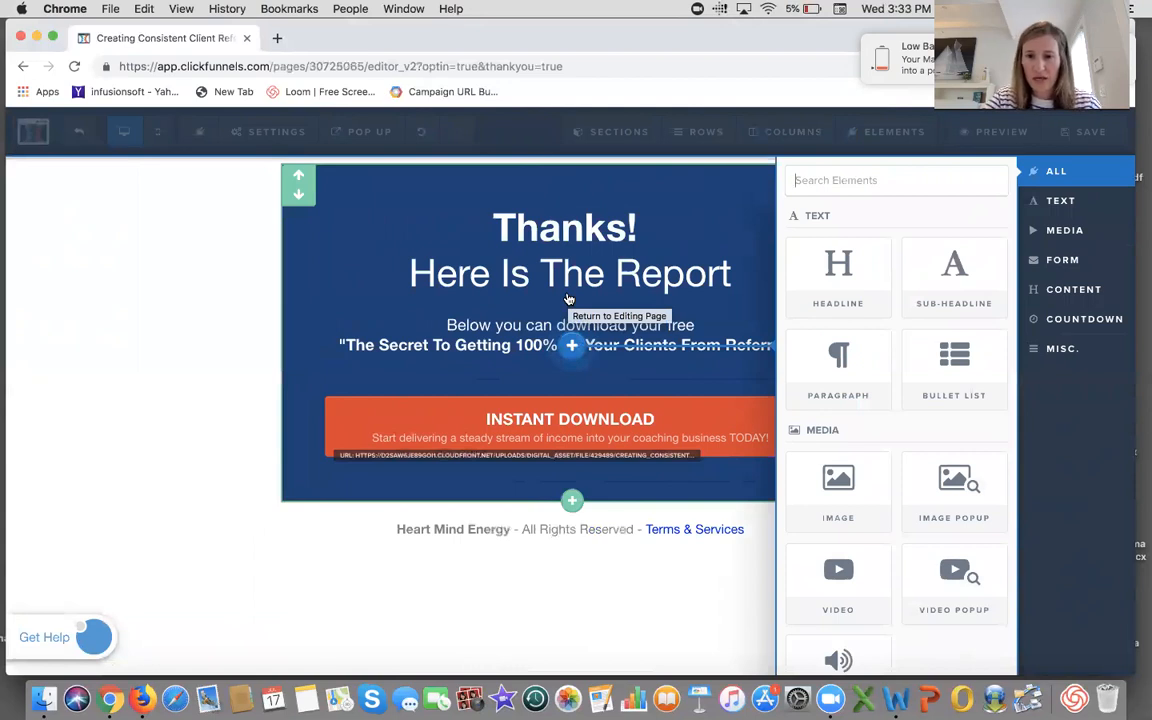
scroll(843, 516, "down", 2)
scroll(843, 516, "down", 1)
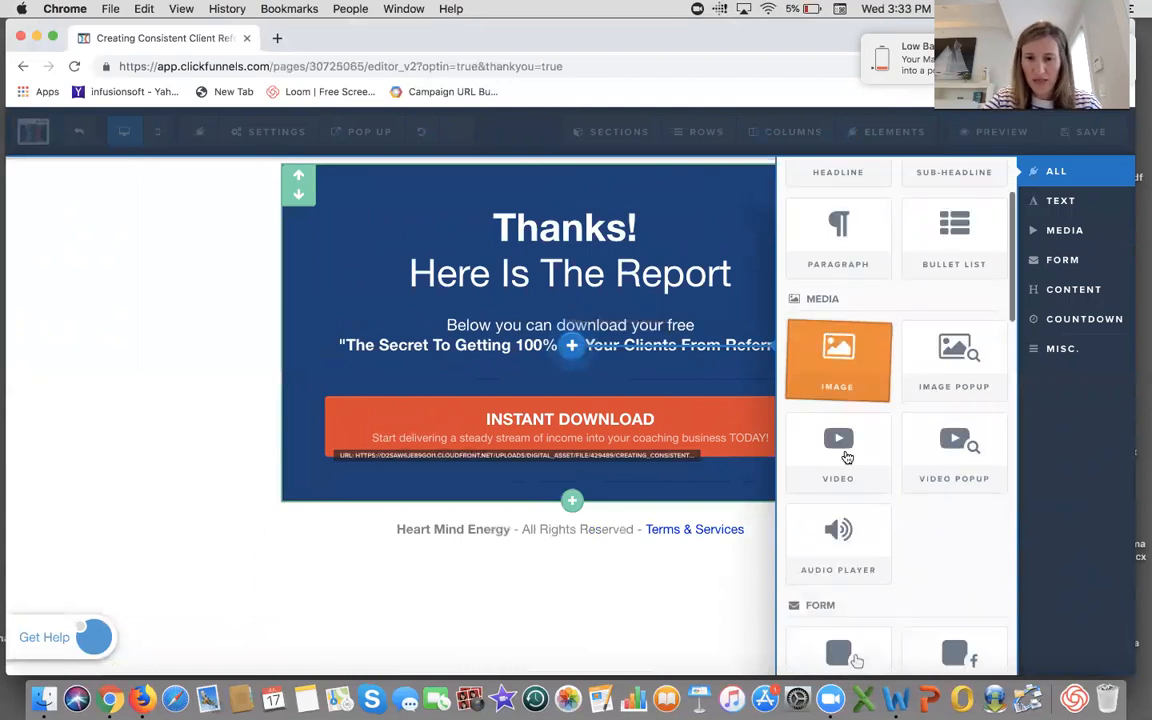
left_click_drag(857, 474, 758, 404)
- Set the video element's type to YouTube
mouse_move(751, 315)
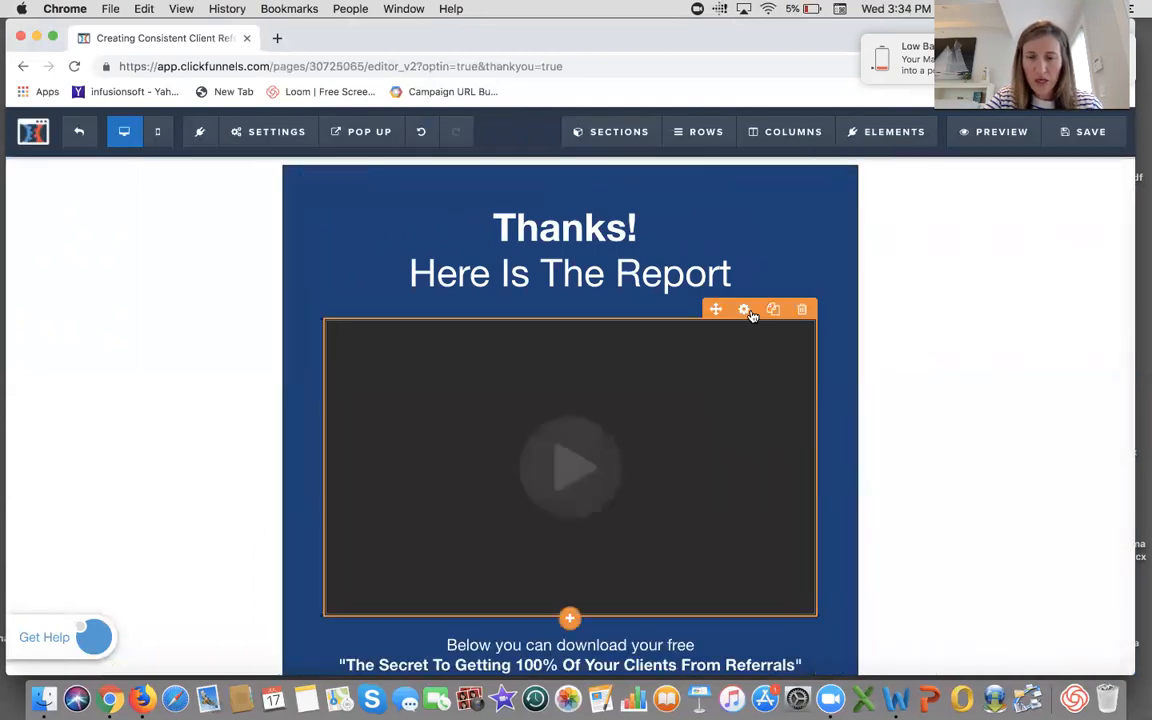
left_click(744, 310)
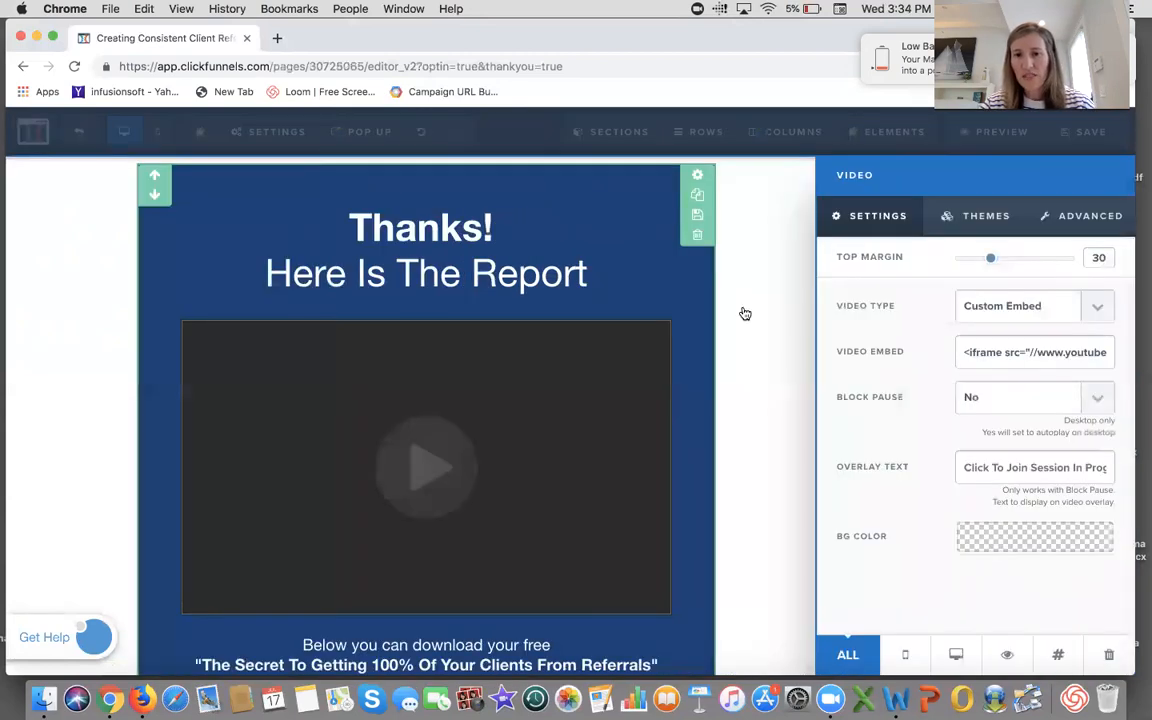
left_click(1098, 310)
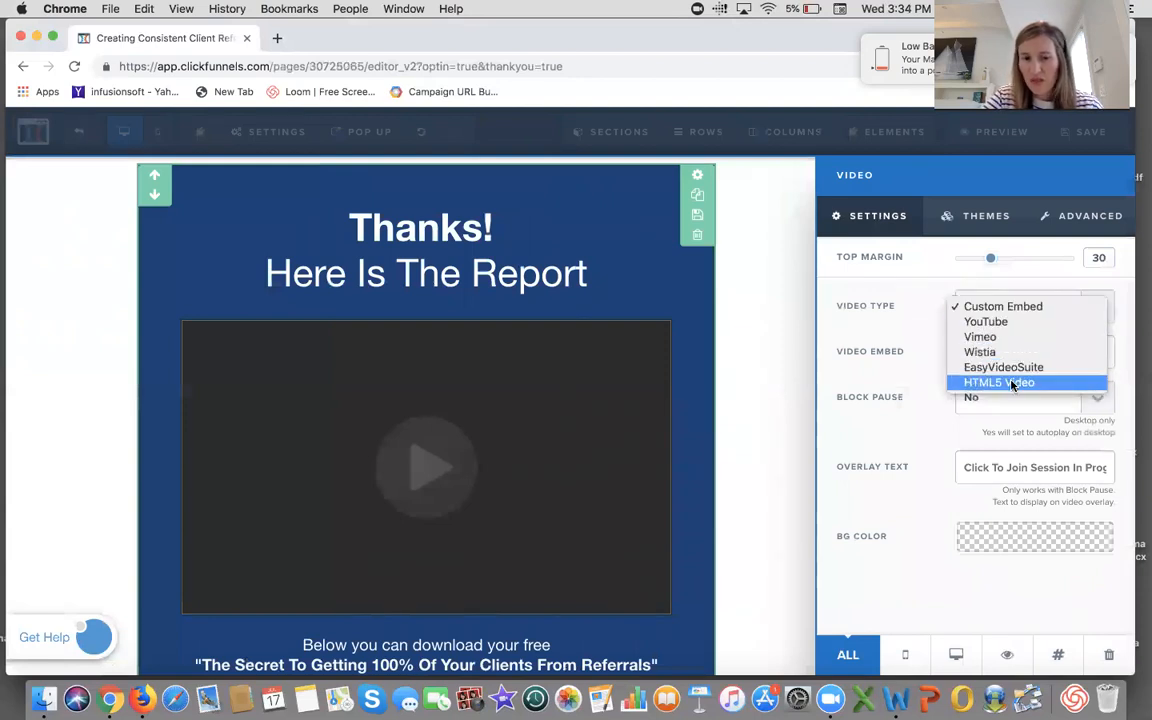
left_click(1005, 322)
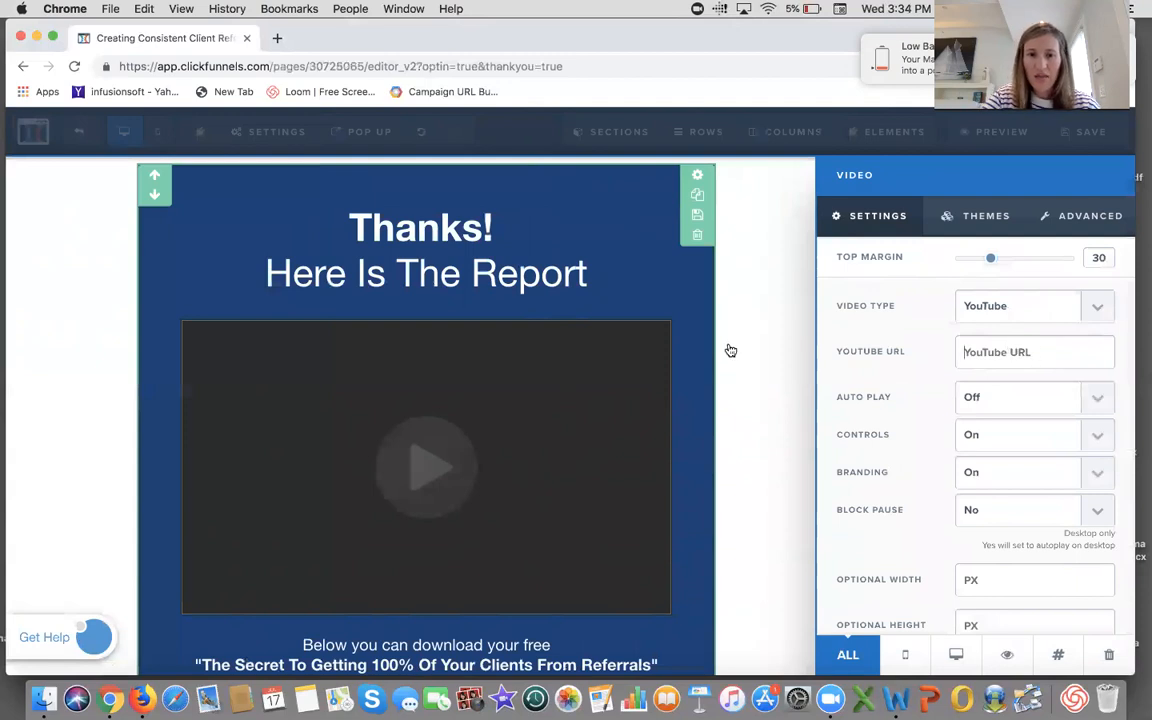
left_click(751, 368)
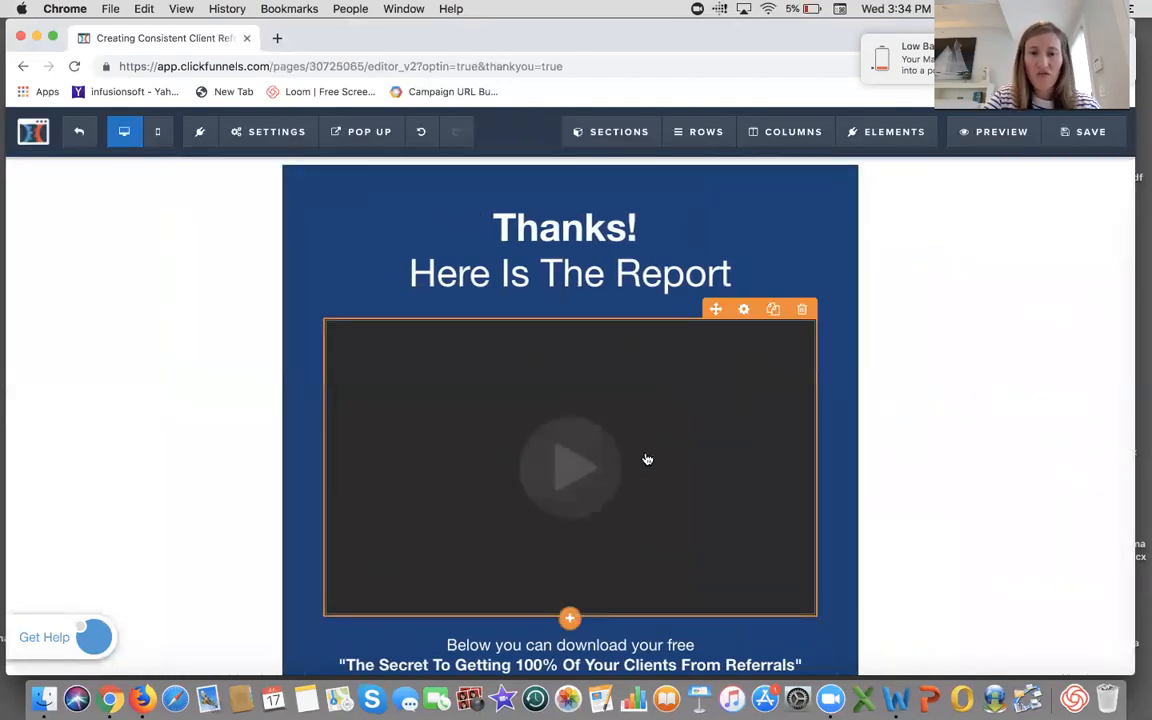
scroll(781, 518, "down", 4)
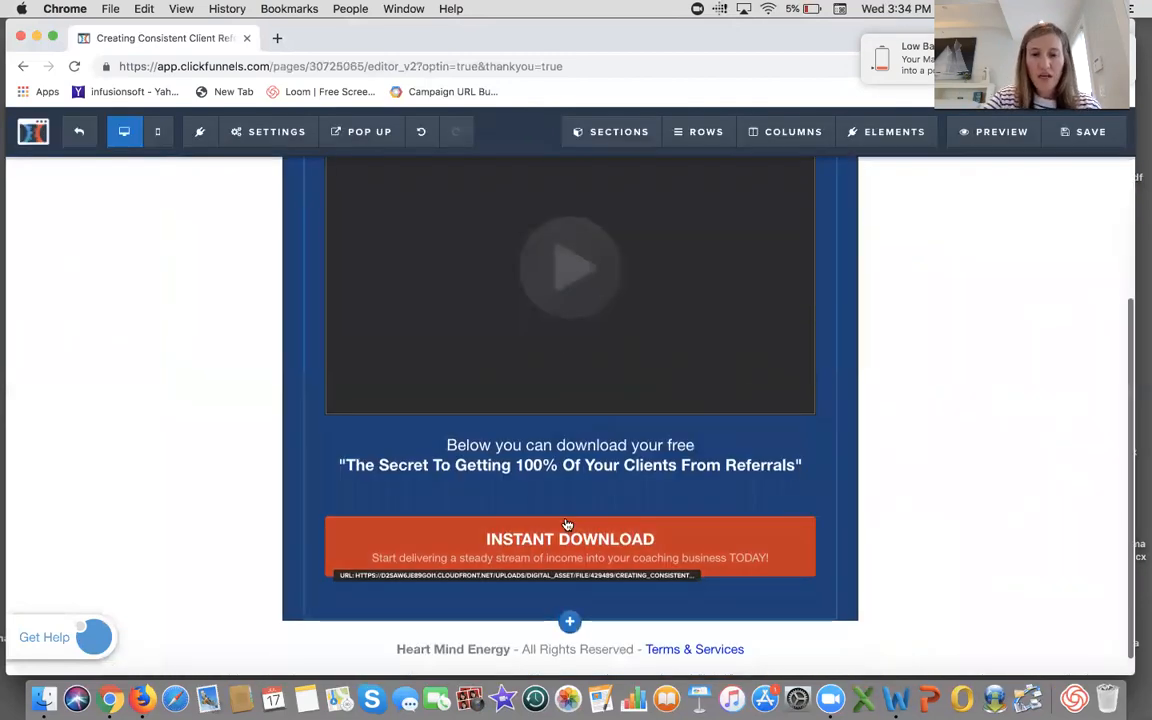